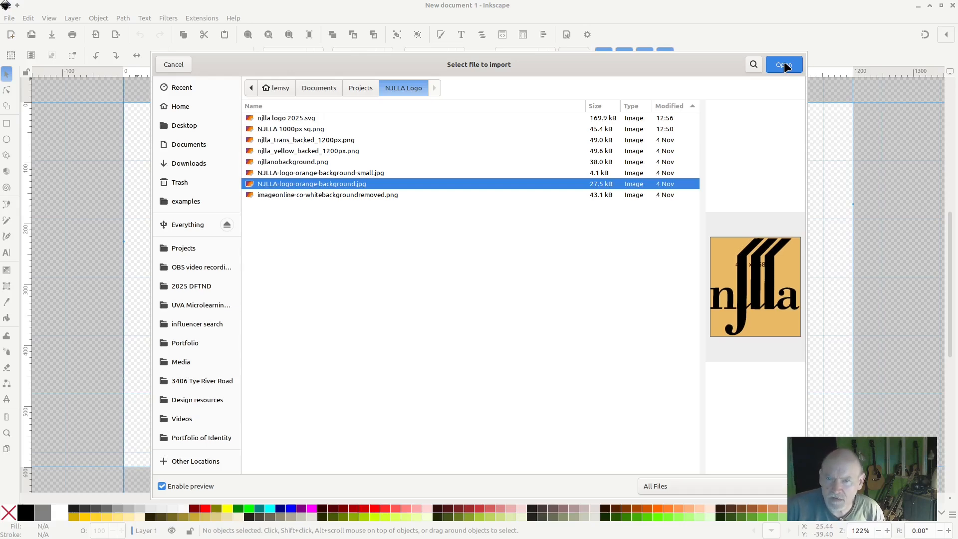
Step: Import NJLLA-logo-orange-background.jpg as an embedded image with DPI from file and automatic rendering mode
{"action": "left_click", "coordinate": [784, 67]}
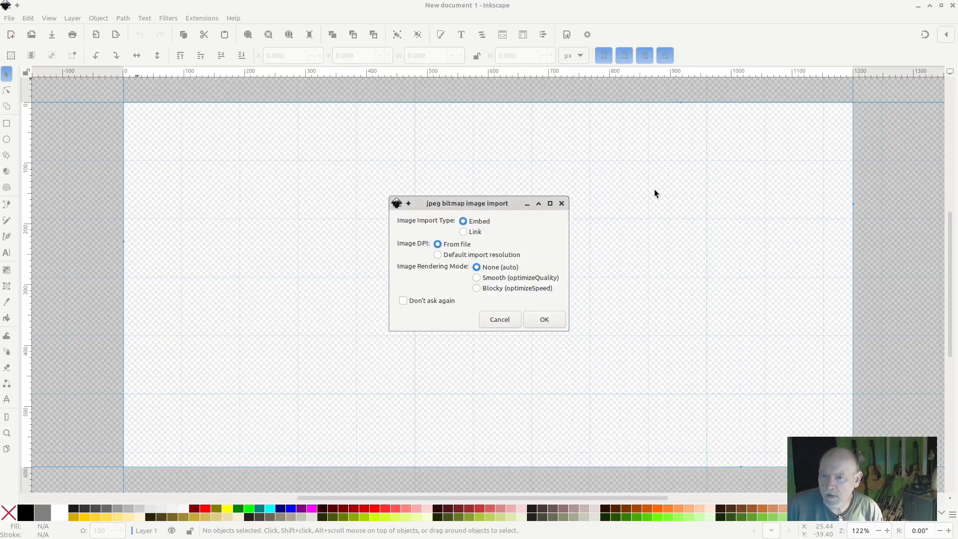
{"action": "left_click", "coordinate": [543, 320]}
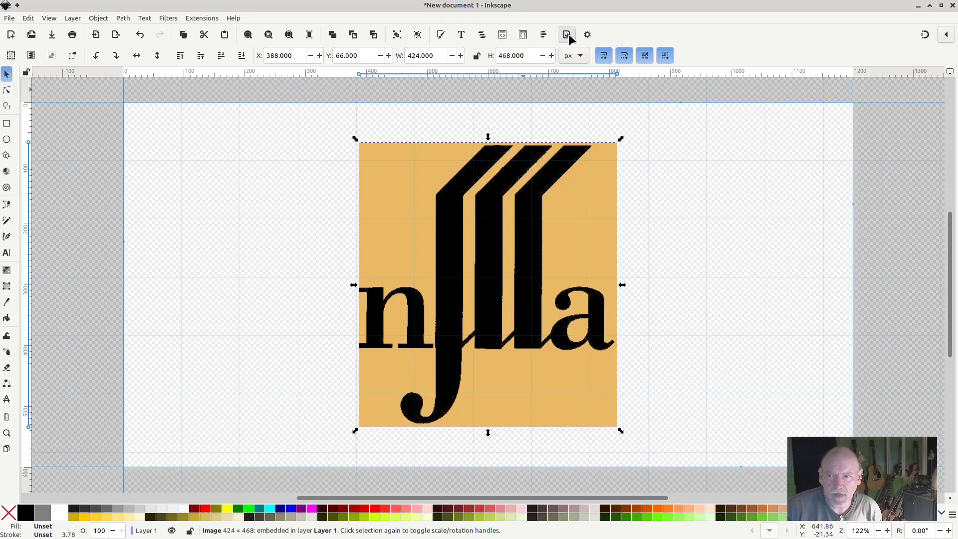
Step: Resize the page to fit the imported logo, and move the image off the page beside its left edge, to about X -447 px
{"action": "key", "text": "ctrl+shift+e"}
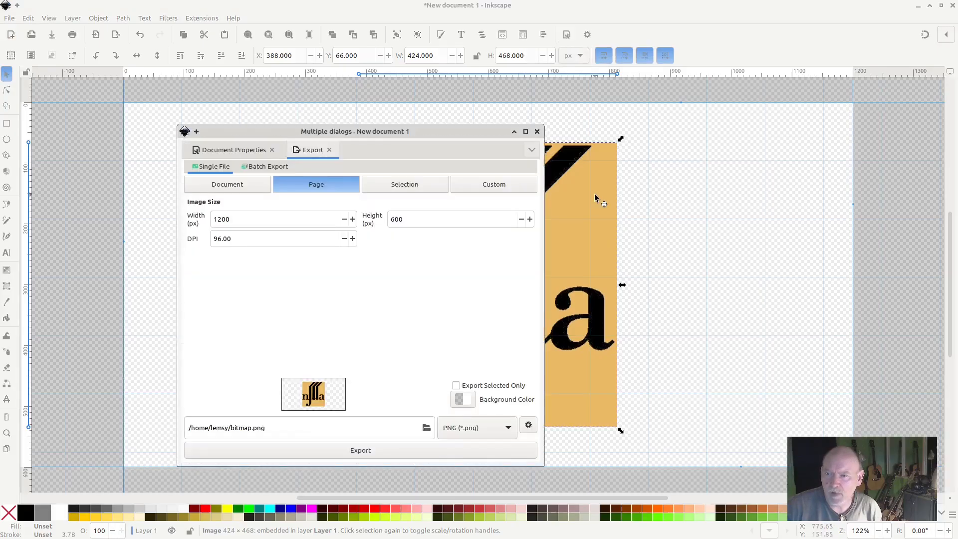
{"action": "left_click", "coordinate": [233, 149]}
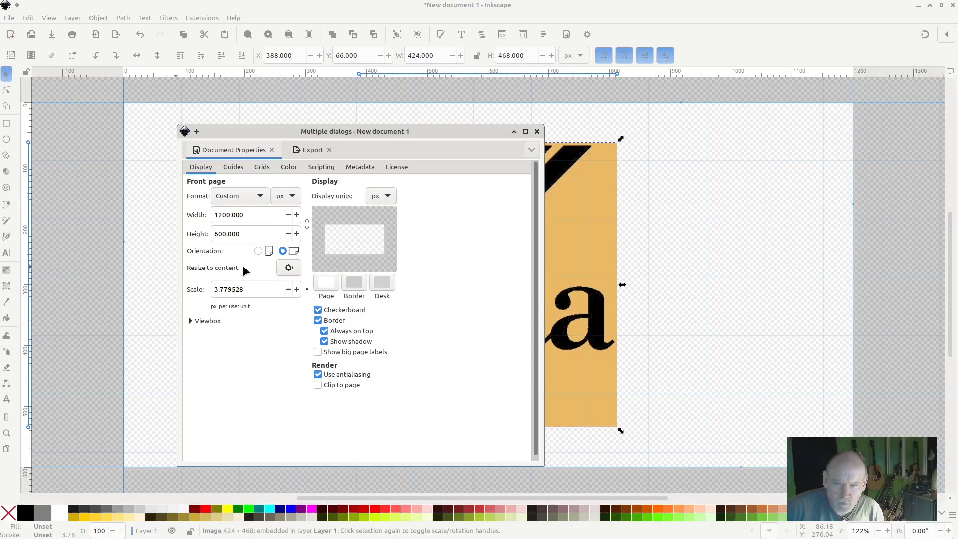
{"action": "left_click", "coordinate": [293, 268]}
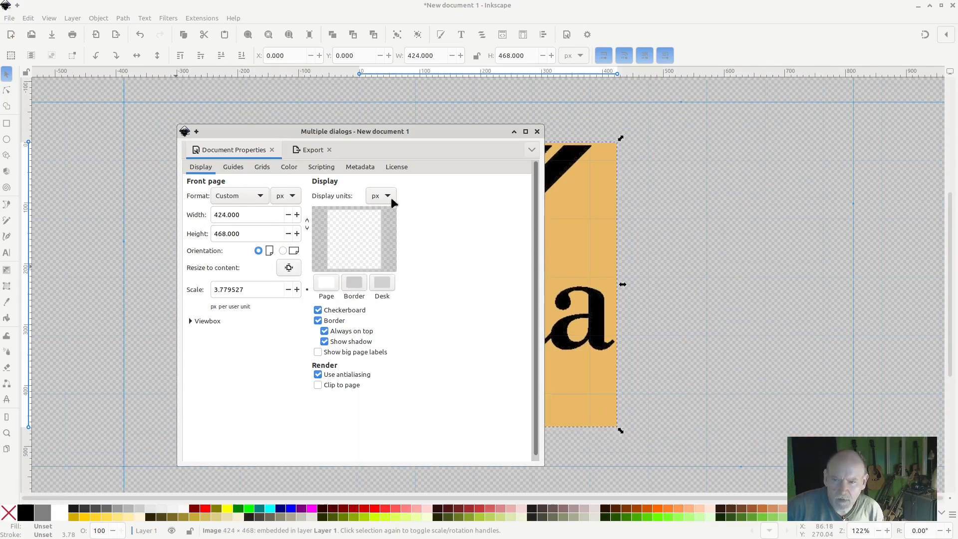
{"action": "left_click_drag", "start_coordinate": [362, 128], "coordinate": [855, 120]}
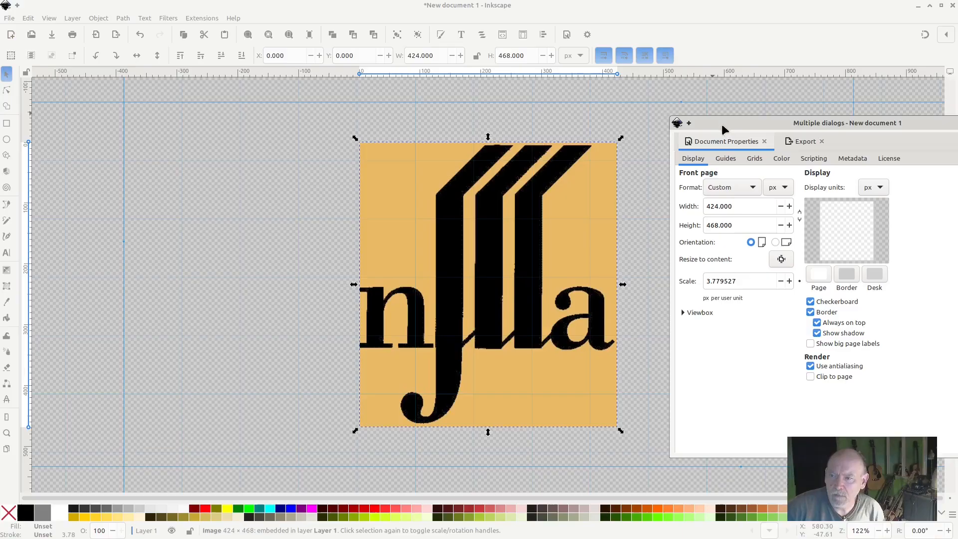
{"action": "left_click_drag", "start_coordinate": [722, 126], "coordinate": [103, 139]}
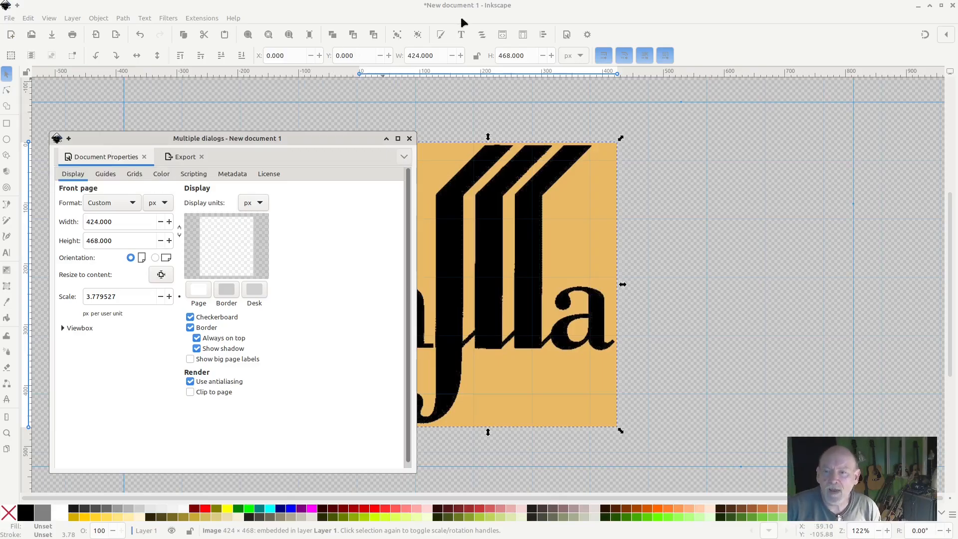
{"action": "left_click", "coordinate": [674, 179]}
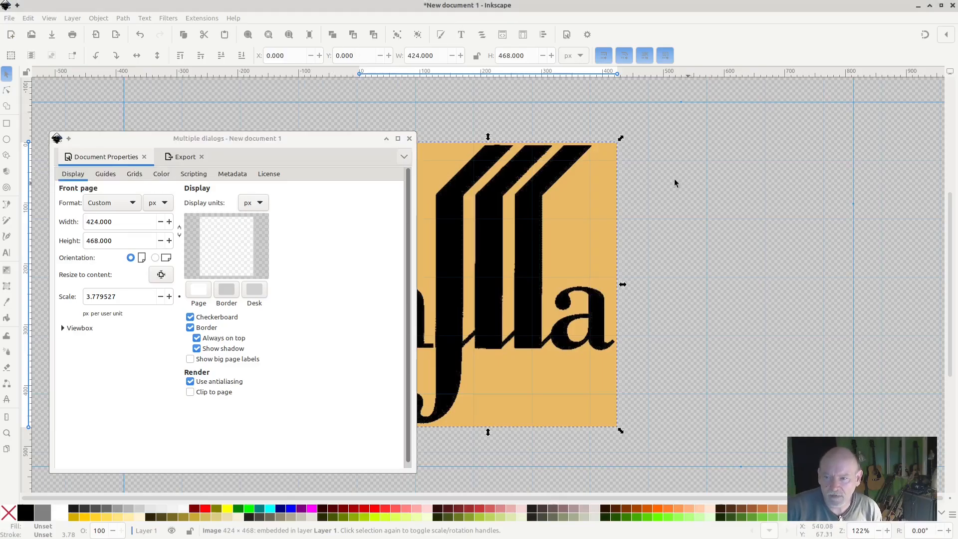
{"action": "left_click", "coordinate": [556, 204]}
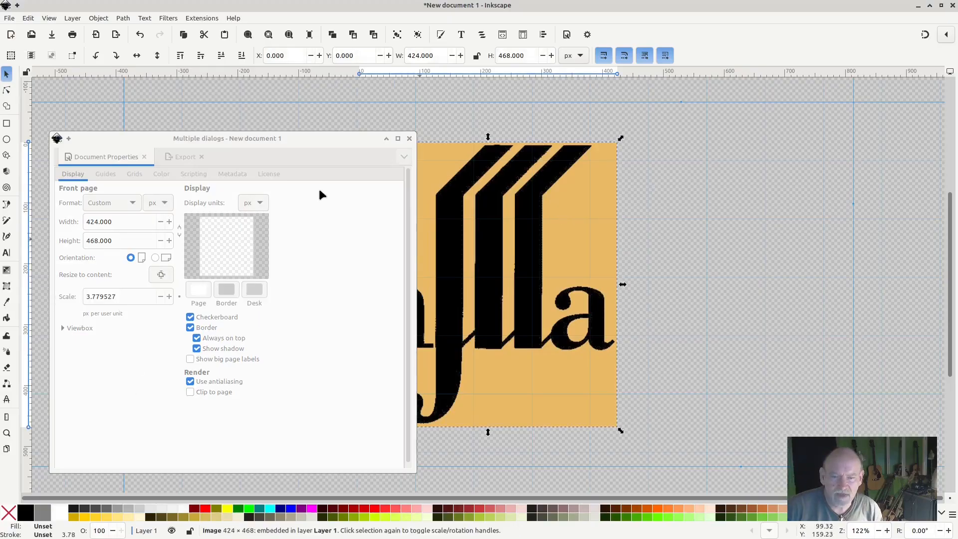
{"action": "left_click", "coordinate": [409, 139]}
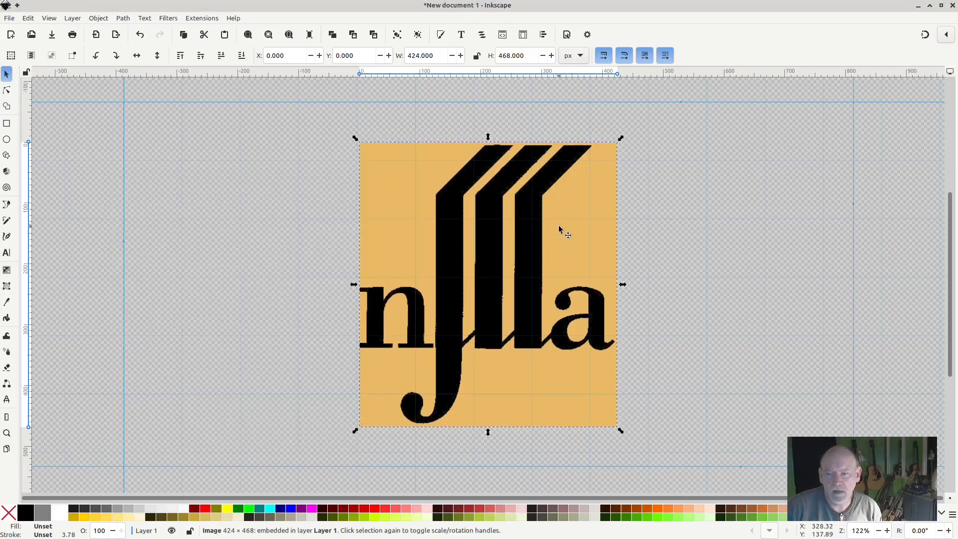
{"action": "left_click_drag", "start_coordinate": [560, 228], "coordinate": [286, 228]}
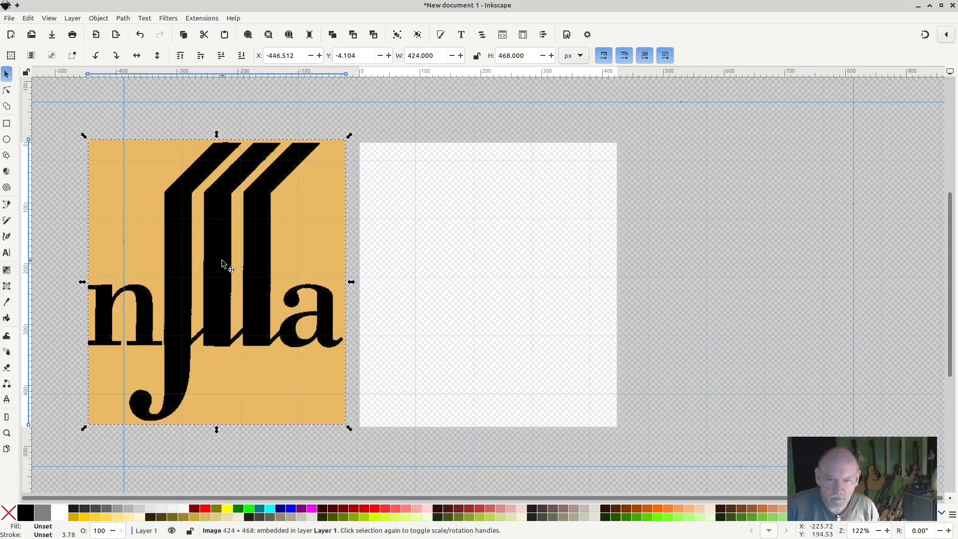
Step: Examine the letter edges of the bitmap logo up close, from the vertical stems to the letter a
{"action": "scroll", "coordinate": [224, 262], "scroll_direction": "up", "scroll_amount": 2, "text": "ctrl"}
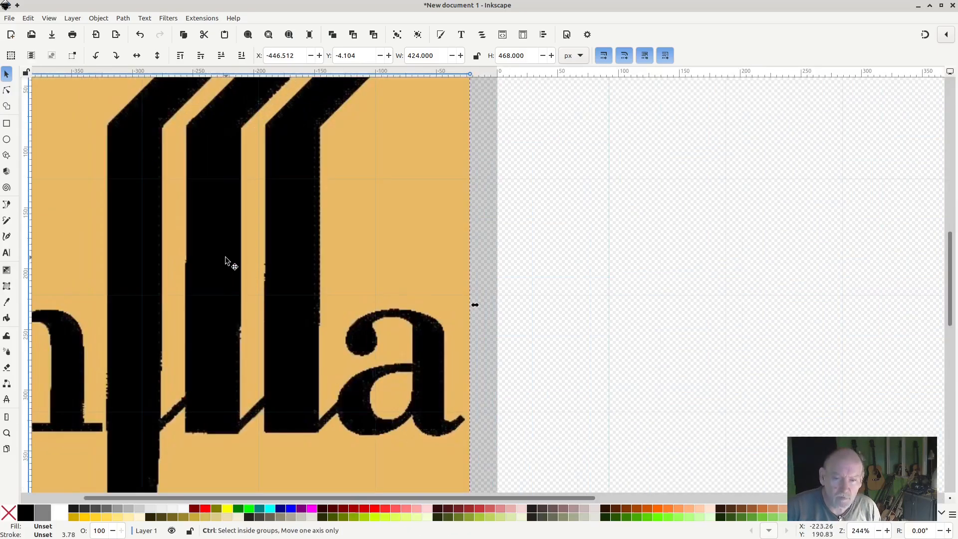
{"action": "scroll", "coordinate": [225, 260], "scroll_direction": "up", "scroll_amount": 3, "text": "ctrl"}
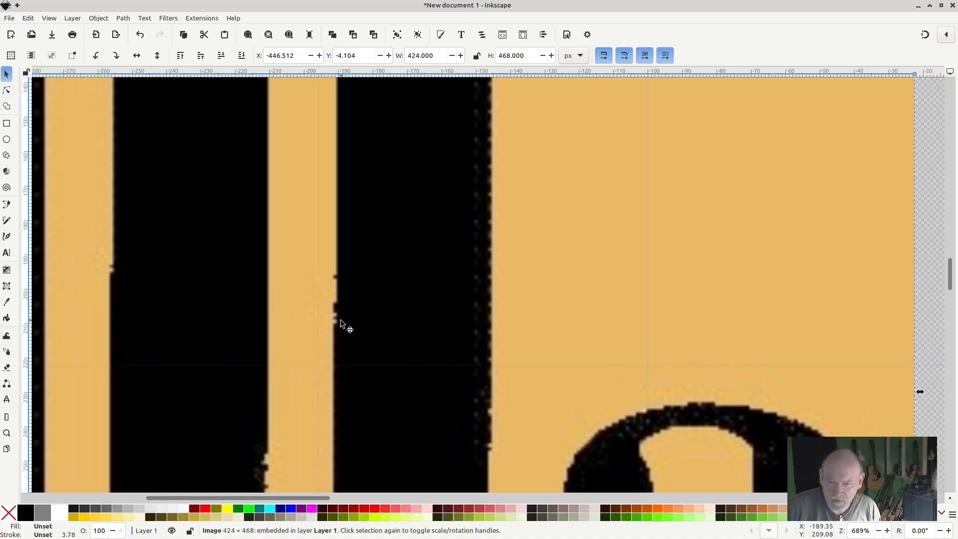
{"action": "scroll", "coordinate": [335, 316], "scroll_direction": "down", "scroll_amount": 1, "text": "ctrl"}
{"action": "scroll", "coordinate": [489, 375], "scroll_direction": "down", "scroll_amount": 4}
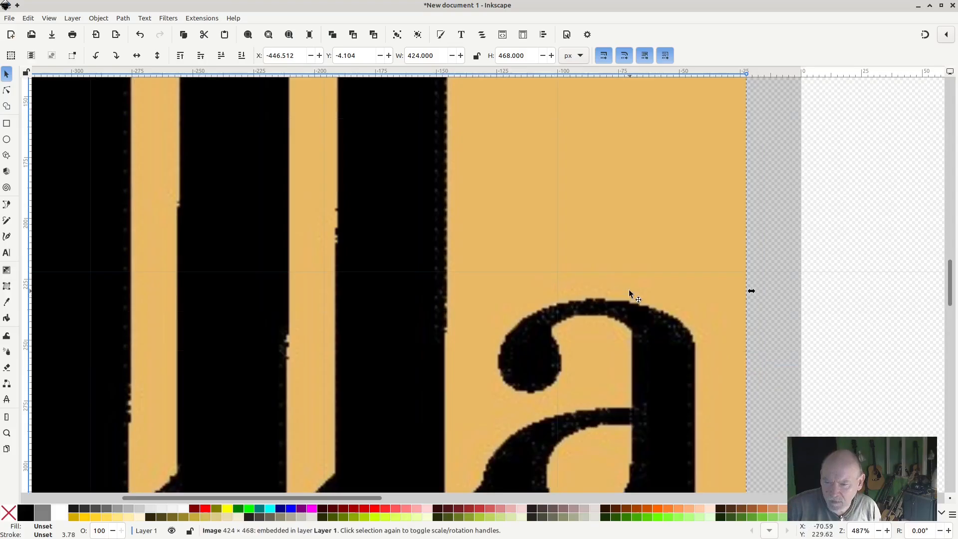
{"action": "scroll", "coordinate": [475, 322], "scroll_direction": "down", "scroll_amount": 8}
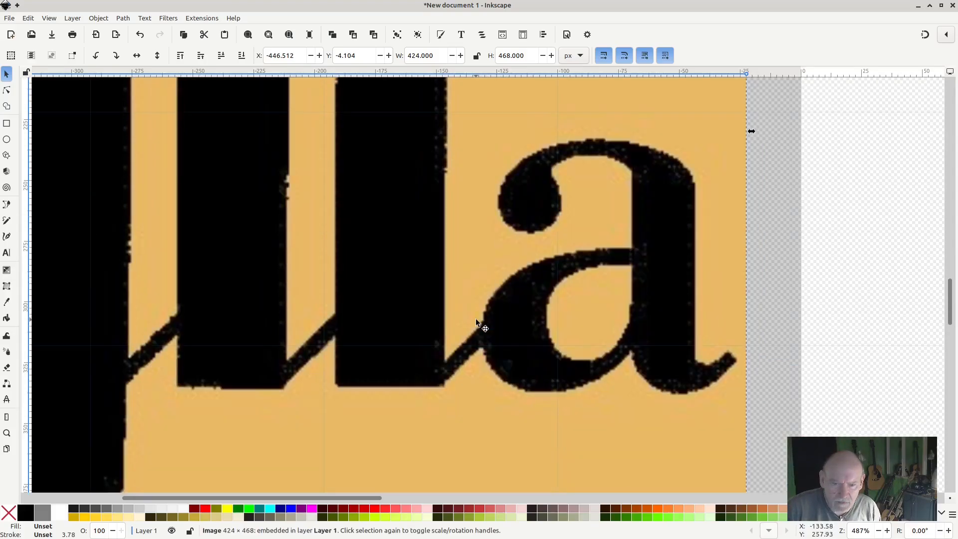
{"action": "scroll", "coordinate": [475, 320], "scroll_direction": "down", "scroll_amount": 4}
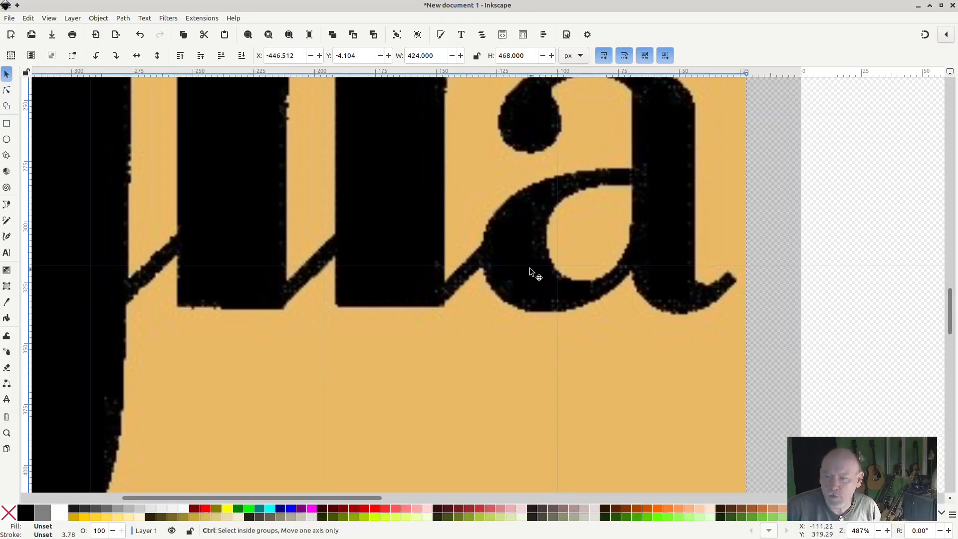
{"action": "scroll", "coordinate": [528, 272], "scroll_direction": "down", "scroll_amount": 2, "text": "ctrl"}
{"action": "scroll", "coordinate": [529, 271], "scroll_direction": "down", "scroll_amount": 2, "text": "ctrl"}
{"action": "scroll", "coordinate": [529, 267], "scroll_direction": "up", "scroll_amount": 3}
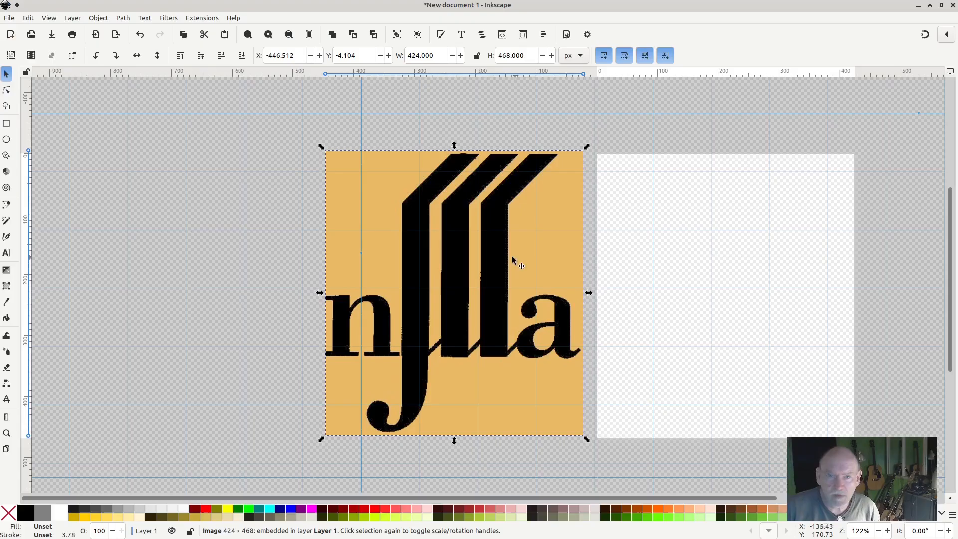
Step: Trace the logo bitmap as a single scan using brightness cutoff with threshold 0.586, speckles 669, smooth corners 0.56 and optimize 2.517
{"action": "left_click", "coordinate": [124, 20]}
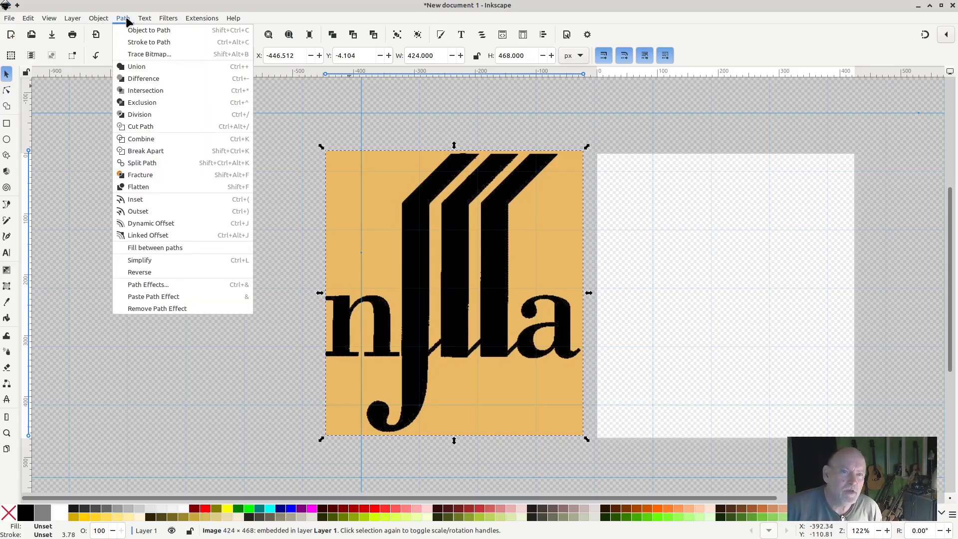
{"action": "left_click", "coordinate": [150, 55]}
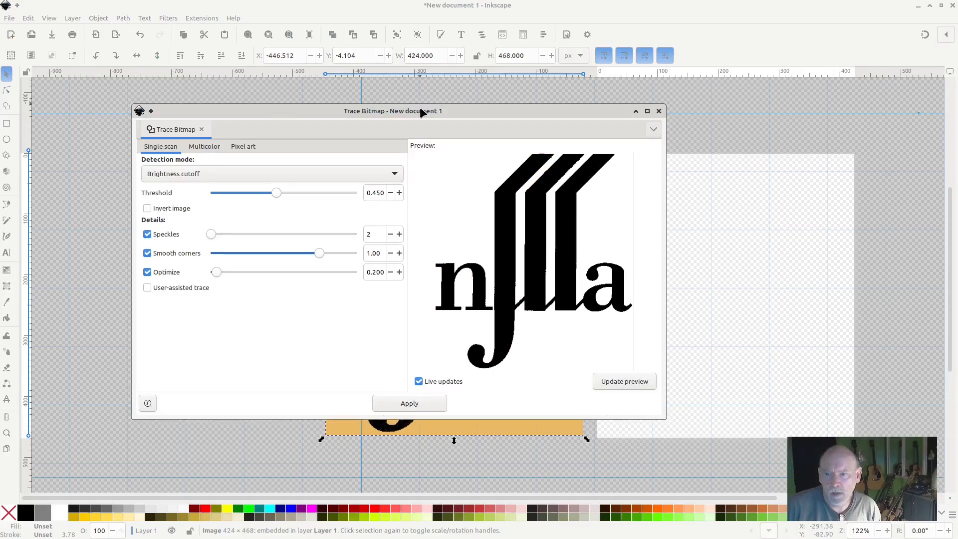
{"action": "mouse_move", "coordinate": [421, 111]}
{"action": "left_mouse_down"}
{"action": "mouse_move", "coordinate": [681, 151]}
{"action": "mouse_move", "coordinate": [515, 139]}
{"action": "left_mouse_up"}
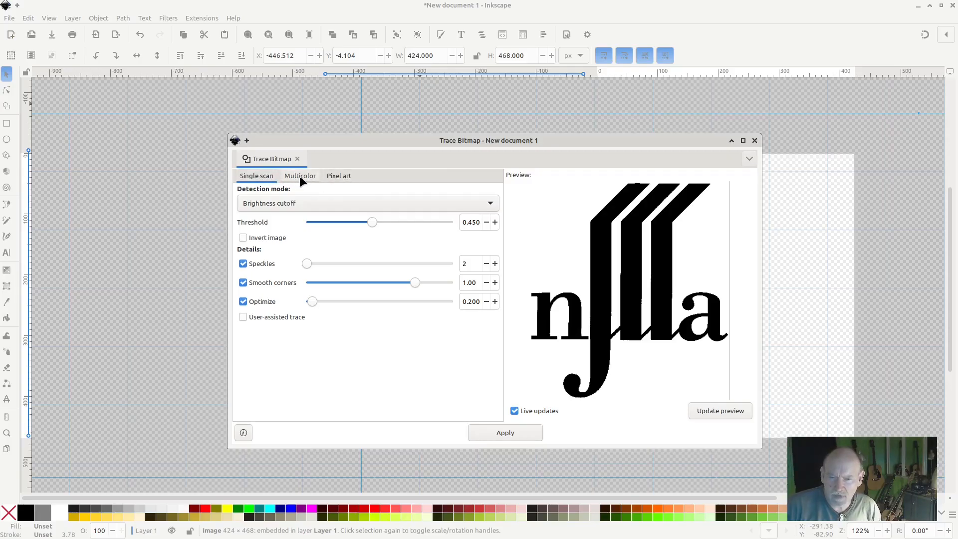
{"action": "left_click", "coordinate": [296, 203]}
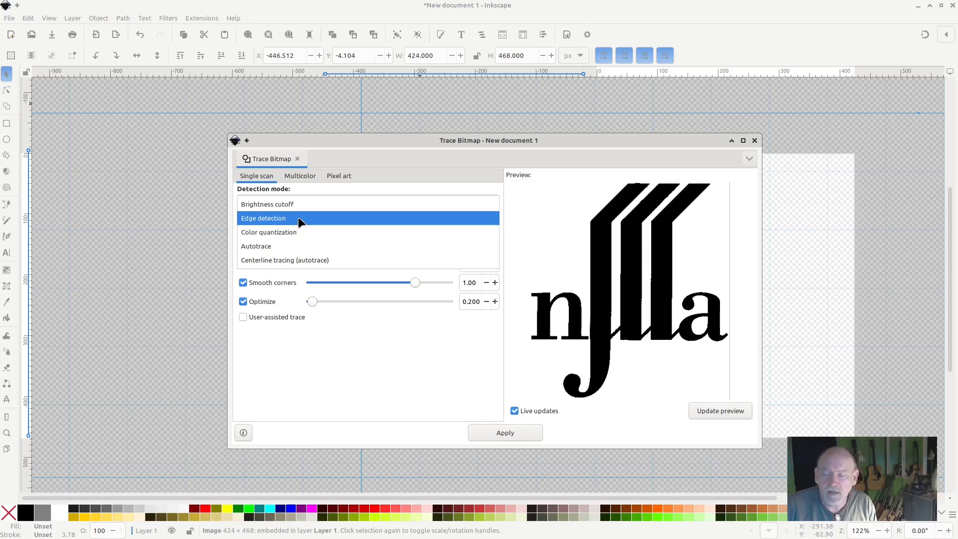
{"action": "left_click", "coordinate": [305, 205]}
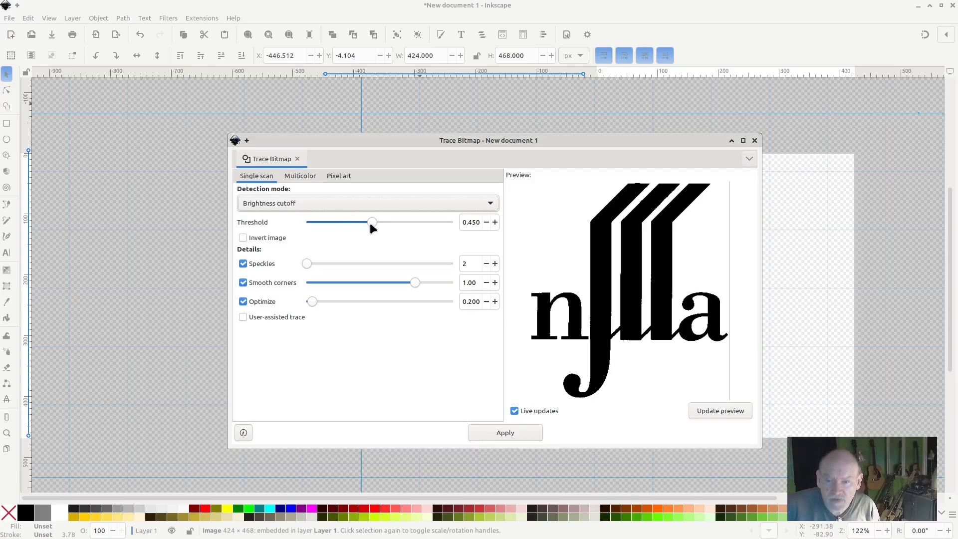
{"action": "left_click_drag", "start_coordinate": [370, 223], "coordinate": [327, 223]}
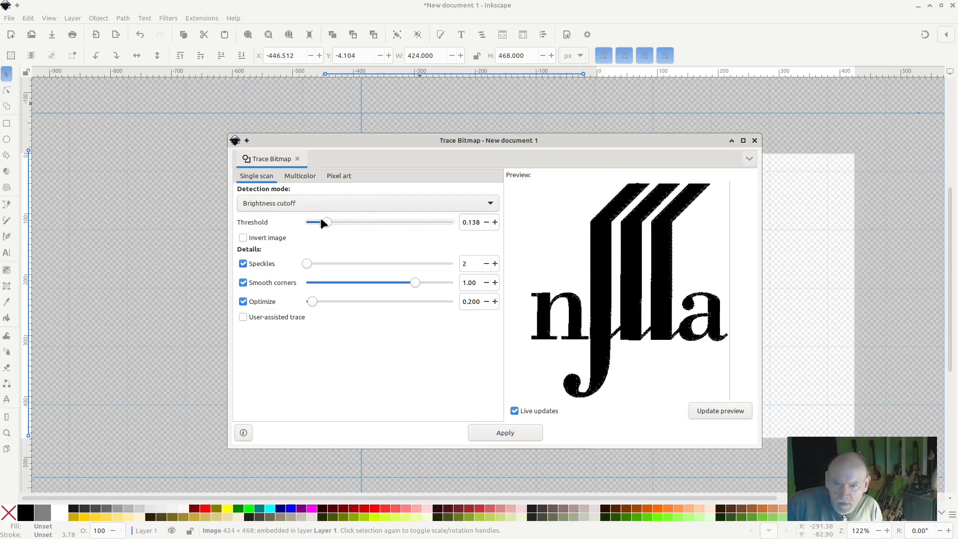
{"action": "left_click_drag", "start_coordinate": [327, 222], "coordinate": [387, 224]}
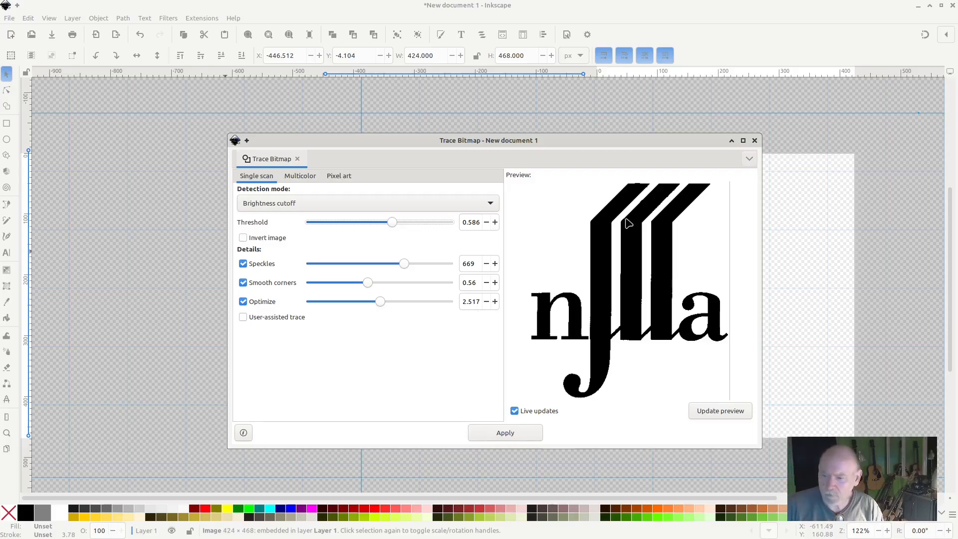
{"action": "left_click", "coordinate": [505, 432]}
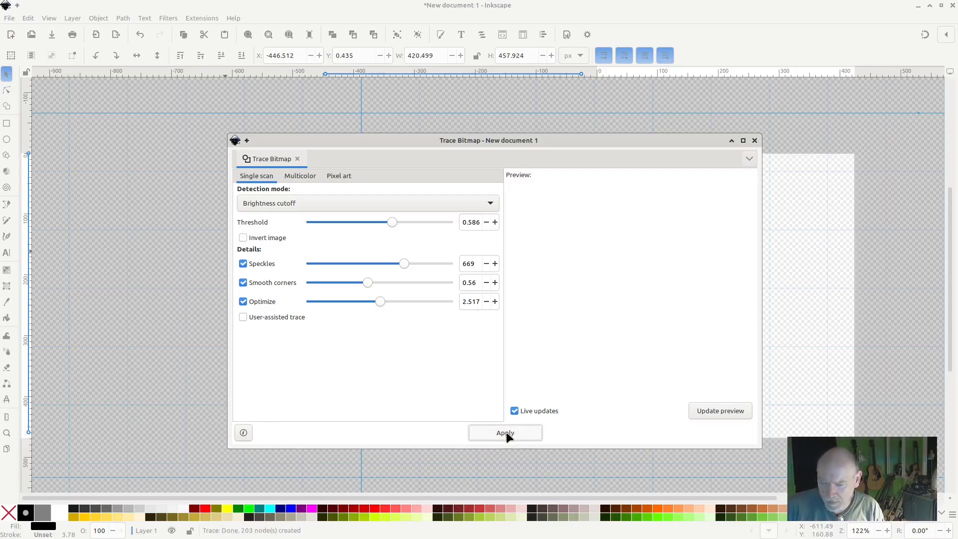
{"action": "left_click", "coordinate": [755, 140]}
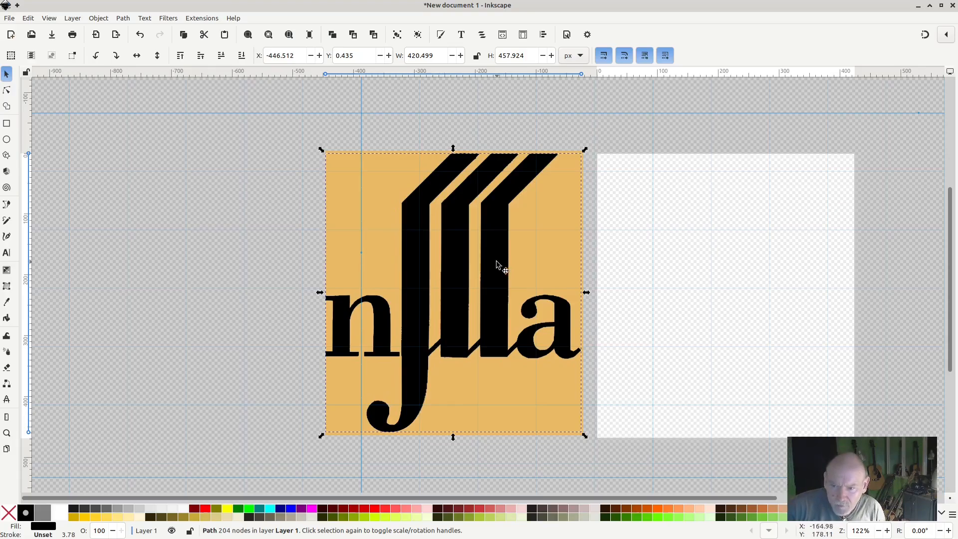
Step: Move the traced logo path onto the blank page, and compare its object type with that of the original image
{"action": "mouse_move", "coordinate": [496, 265]}
{"action": "left_mouse_down"}
{"action": "mouse_move", "coordinate": [560, 259]}
{"action": "mouse_move", "coordinate": [716, 274]}
{"action": "mouse_move", "coordinate": [769, 274]}
{"action": "mouse_move", "coordinate": [771, 265]}
{"action": "left_mouse_up"}
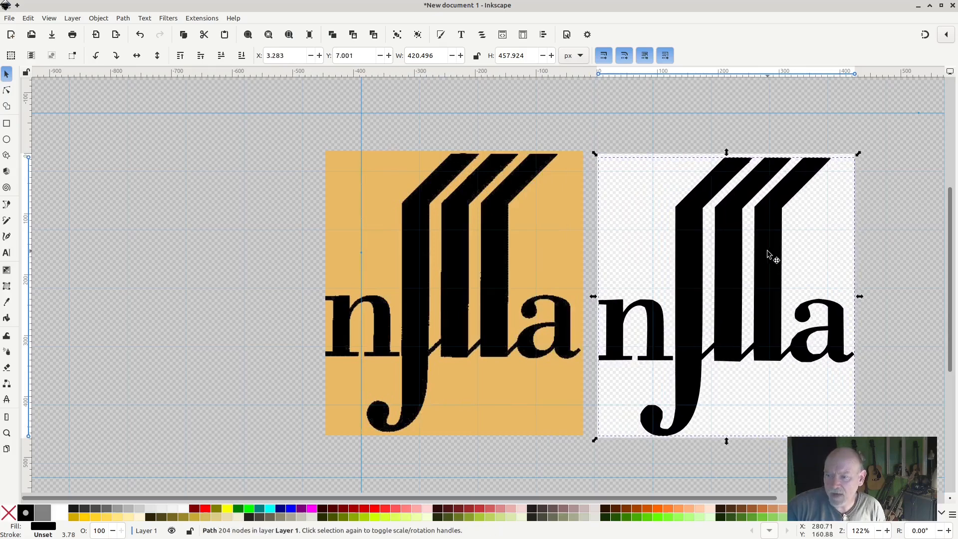
{"action": "left_click", "coordinate": [488, 238]}
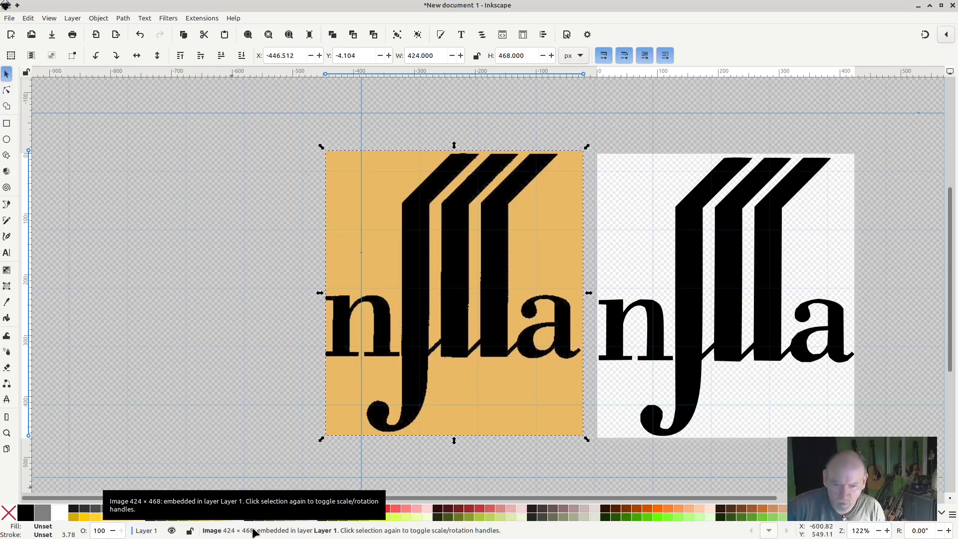
{"action": "left_click", "coordinate": [693, 240]}
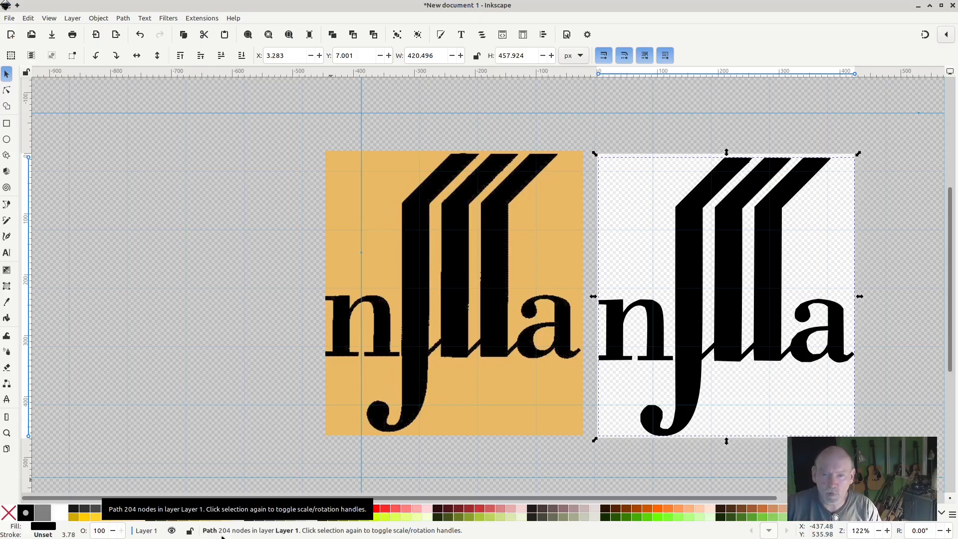
{"action": "left_click", "coordinate": [495, 236]}
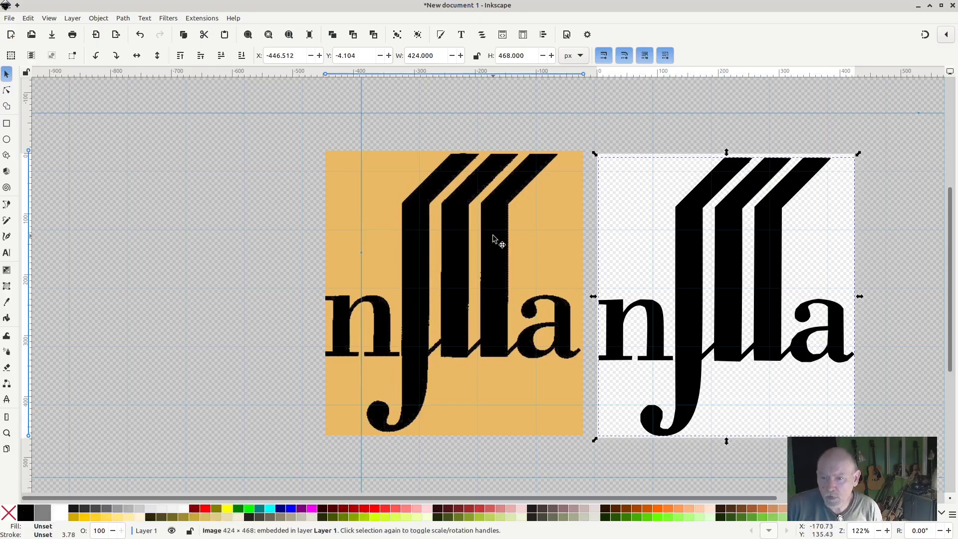
{"action": "left_click", "coordinate": [680, 239]}
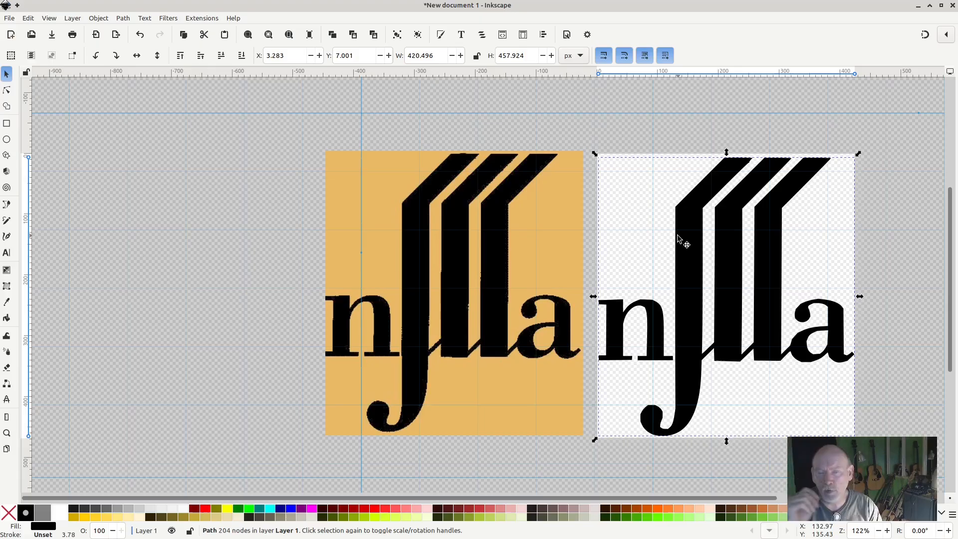
Step: Select the traced logo path with the Node tool so its nodes can be edited
{"action": "left_click", "coordinate": [7, 90]}
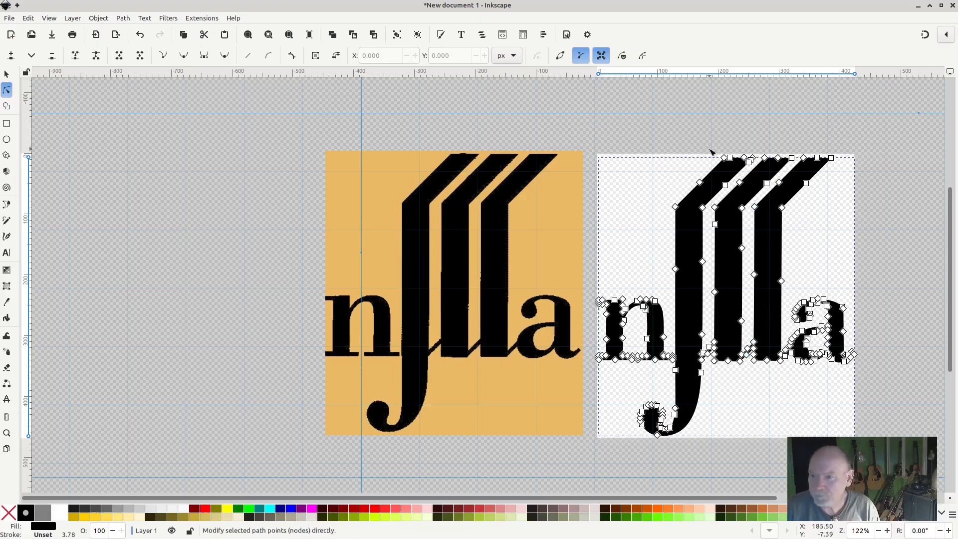
{"action": "left_click", "coordinate": [703, 135]}
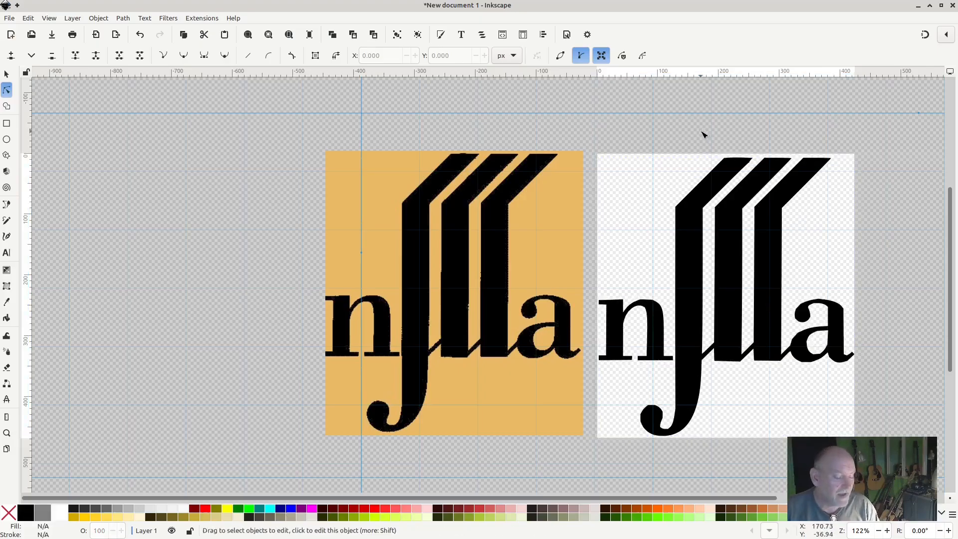
{"action": "key", "text": "5"}
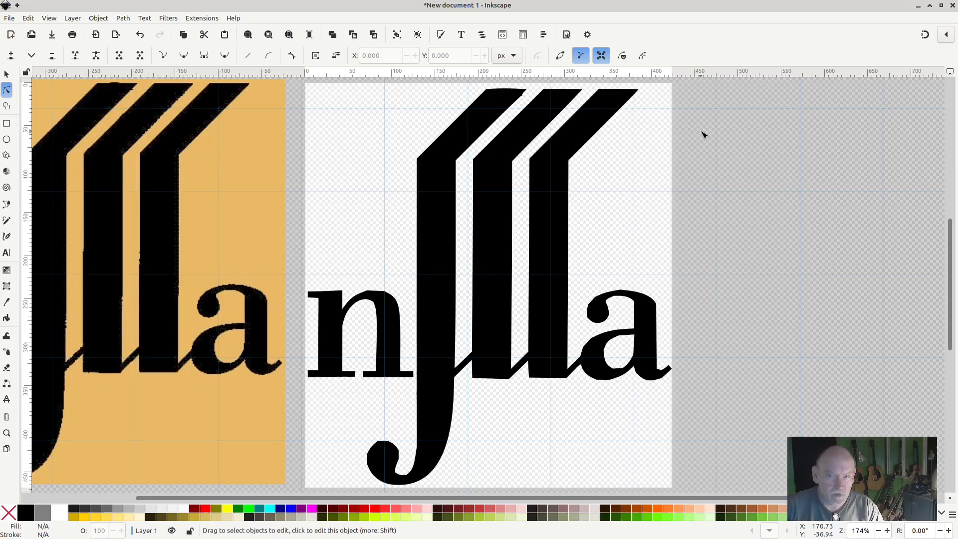
{"action": "left_click", "coordinate": [504, 153]}
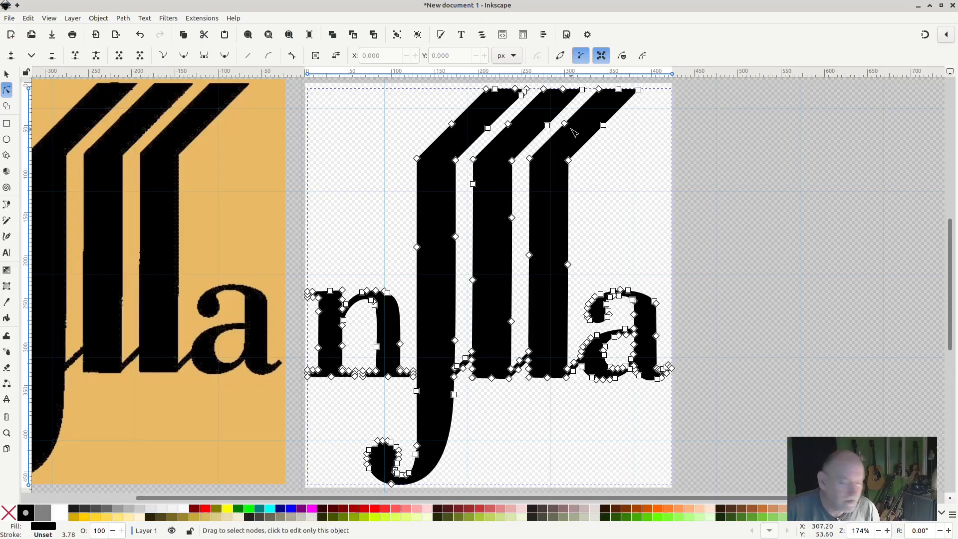
Step: Delete the midway nodes along both slanted edges of the three tall stems' upper strokes
{"action": "scroll", "coordinate": [551, 176], "scroll_direction": "up", "scroll_amount": 1, "text": "ctrl"}
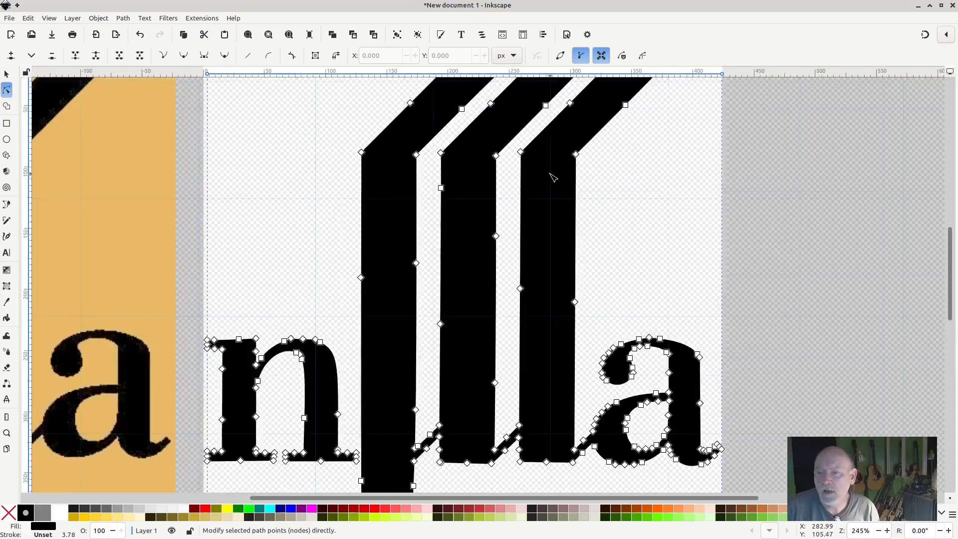
{"action": "scroll", "coordinate": [553, 177], "scroll_direction": "up", "scroll_amount": 2, "text": "ctrl"}
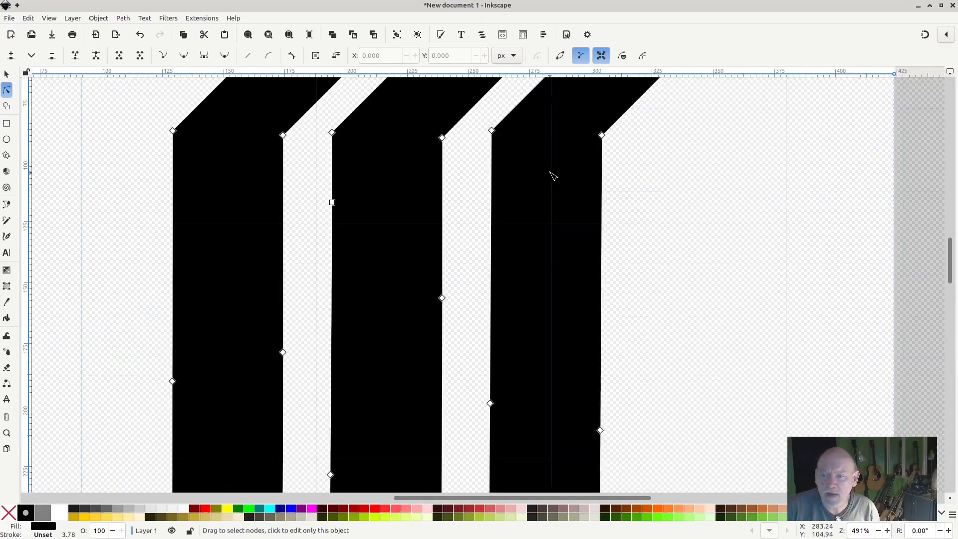
{"action": "scroll", "coordinate": [551, 176], "scroll_direction": "up", "scroll_amount": 10}
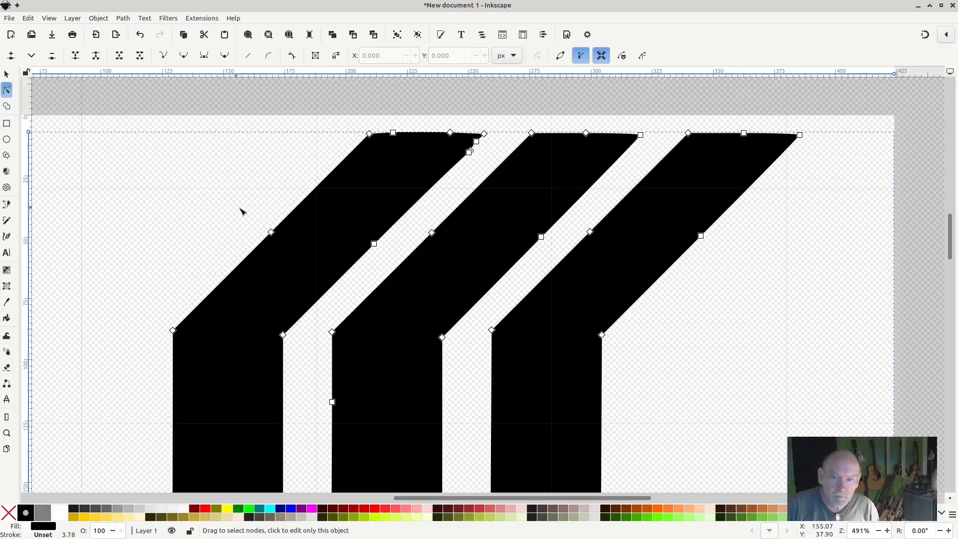
{"action": "left_click_drag", "start_coordinate": [235, 204], "coordinate": [725, 259]}
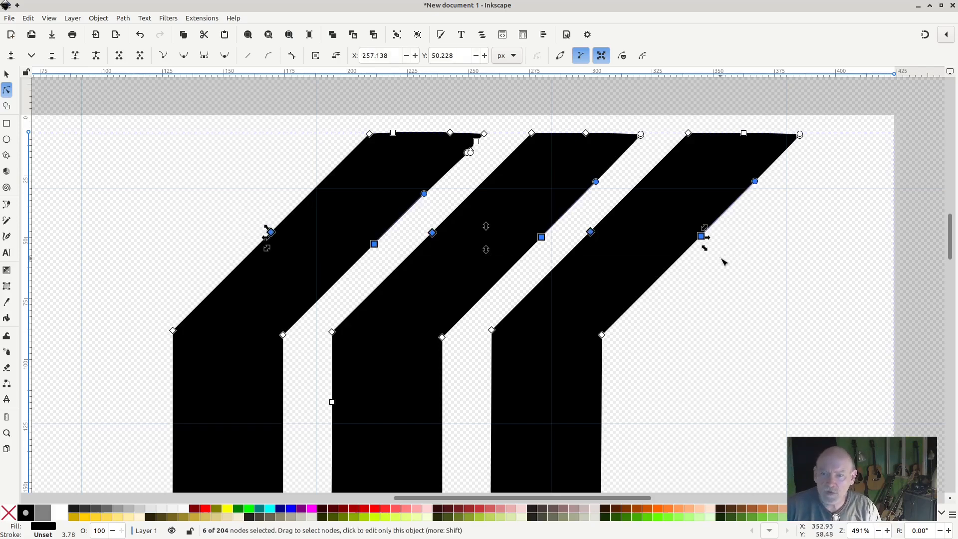
{"action": "key", "text": "ctrl+l"}
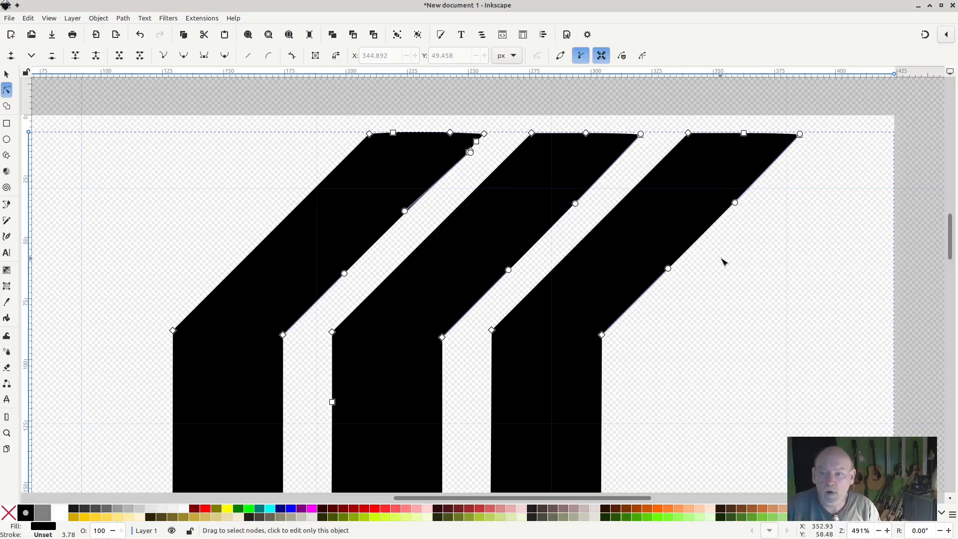
Step: Try deleting the outer corner node at the top of the first slanted stroke, and undo the deletion
{"action": "scroll", "coordinate": [755, 247], "scroll_direction": "up", "scroll_amount": 2}
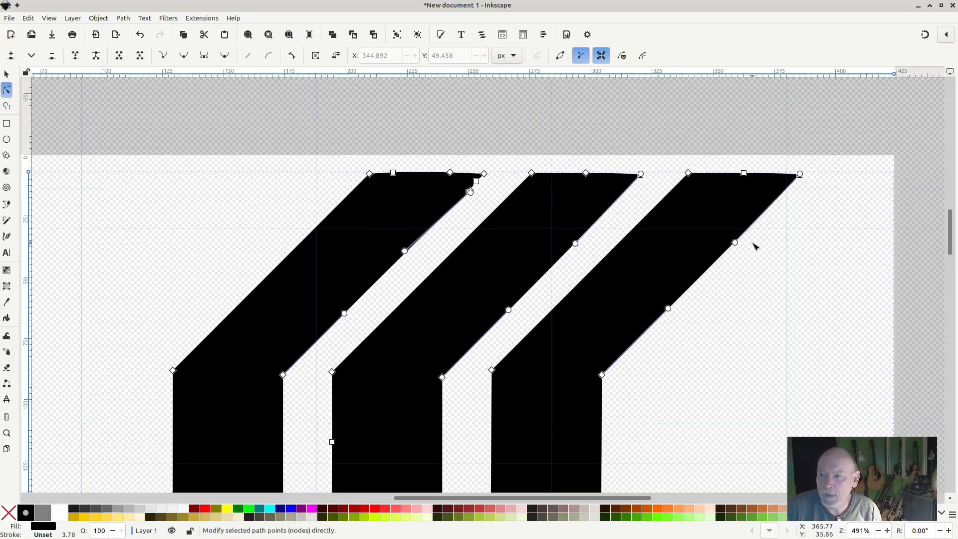
{"action": "left_click", "coordinate": [370, 175]}
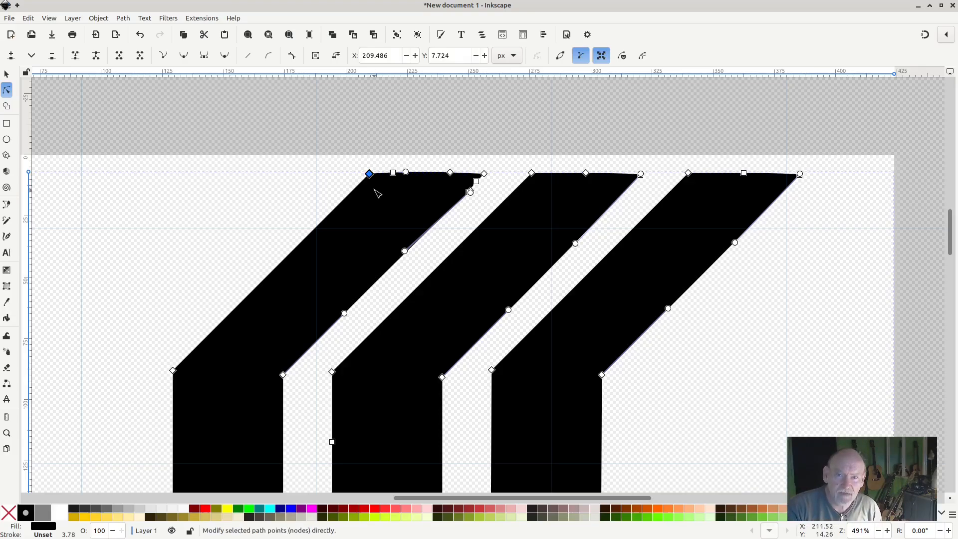
{"action": "key", "text": "Delete"}
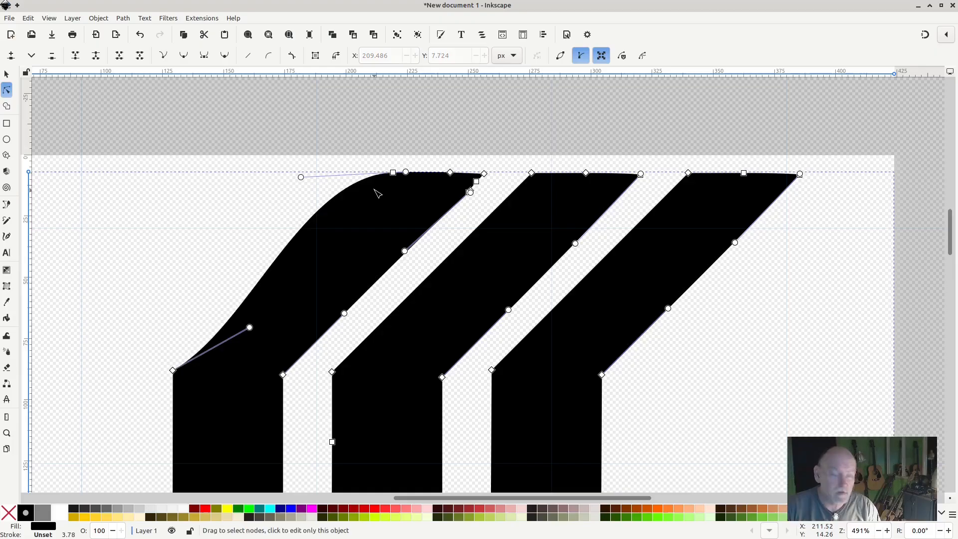
{"action": "key", "text": "ctrl+z"}
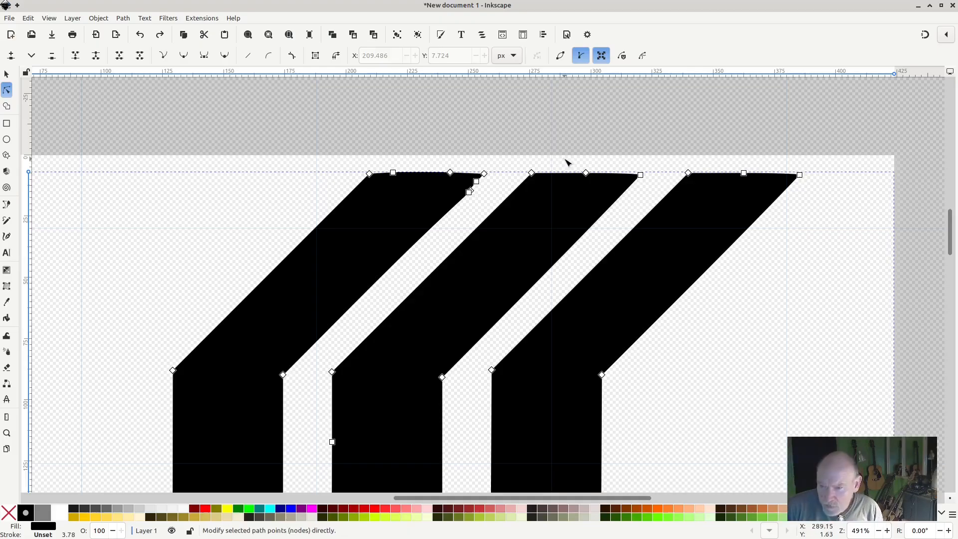
Step: Delete the middle nodes on the top edges of the second and third slanted strokes
{"action": "left_click_drag", "start_coordinate": [565, 160], "coordinate": [606, 190]}
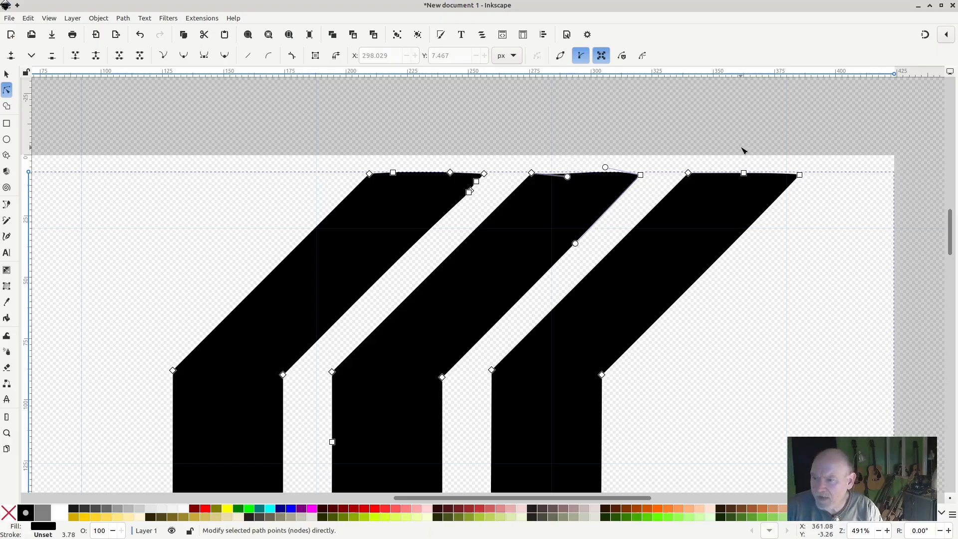
{"action": "left_click_drag", "start_coordinate": [727, 157], "coordinate": [756, 191]}
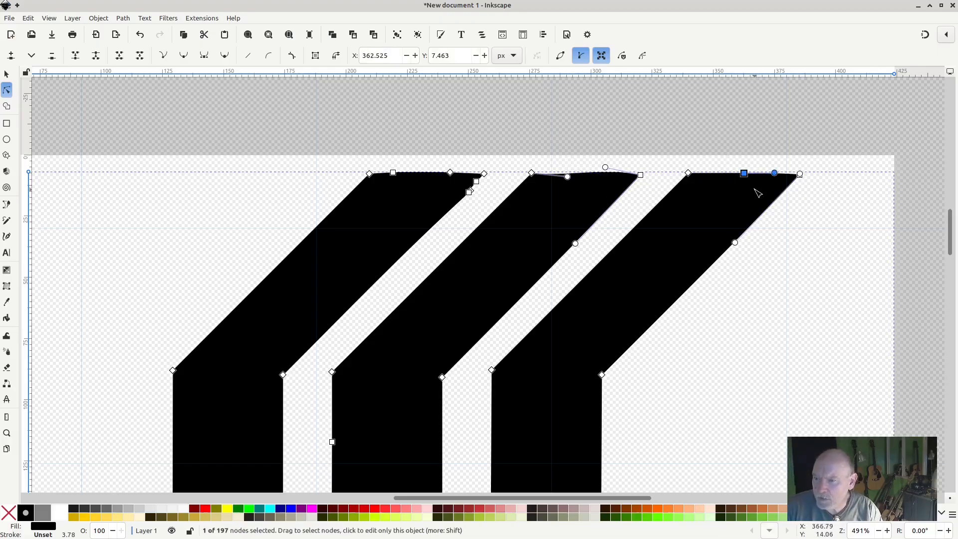
{"action": "key", "text": "Delete"}
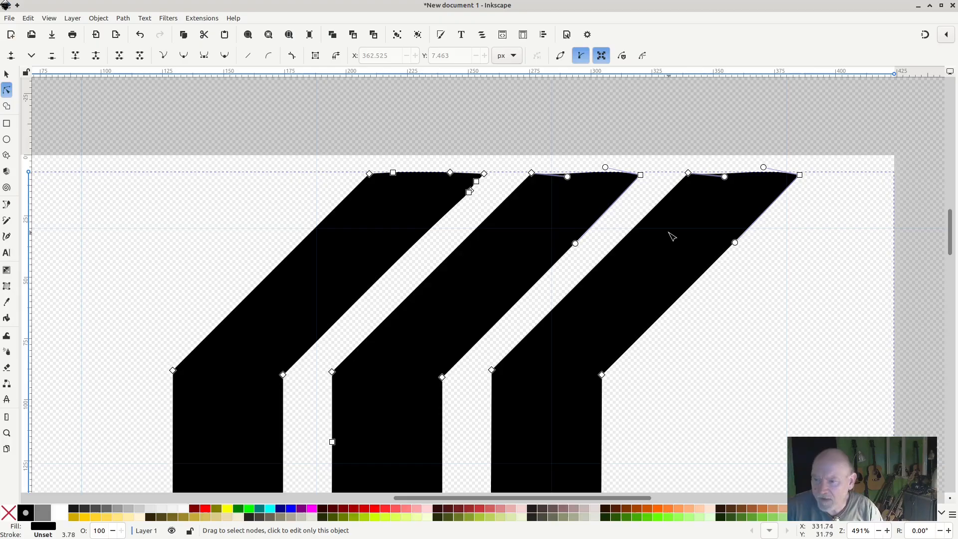
Step: Delete the midway nodes on the vertical edges of the second stem's upper part and of the third stem
{"action": "scroll", "coordinate": [304, 178], "scroll_direction": "down", "scroll_amount": 4}
{"action": "left_click_drag", "start_coordinate": [302, 175], "coordinate": [450, 332]}
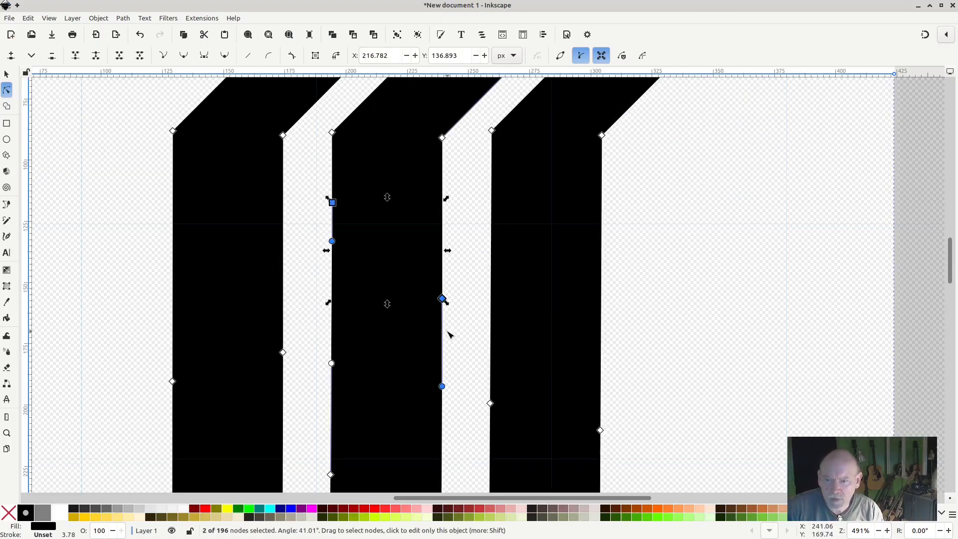
{"action": "key", "text": "Delete"}
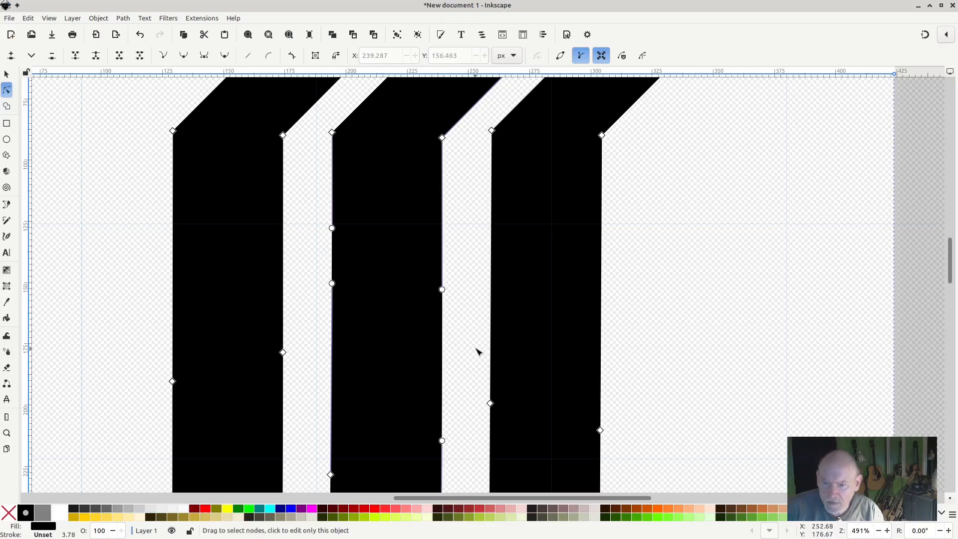
{"action": "scroll", "coordinate": [476, 349], "scroll_direction": "down", "scroll_amount": 4}
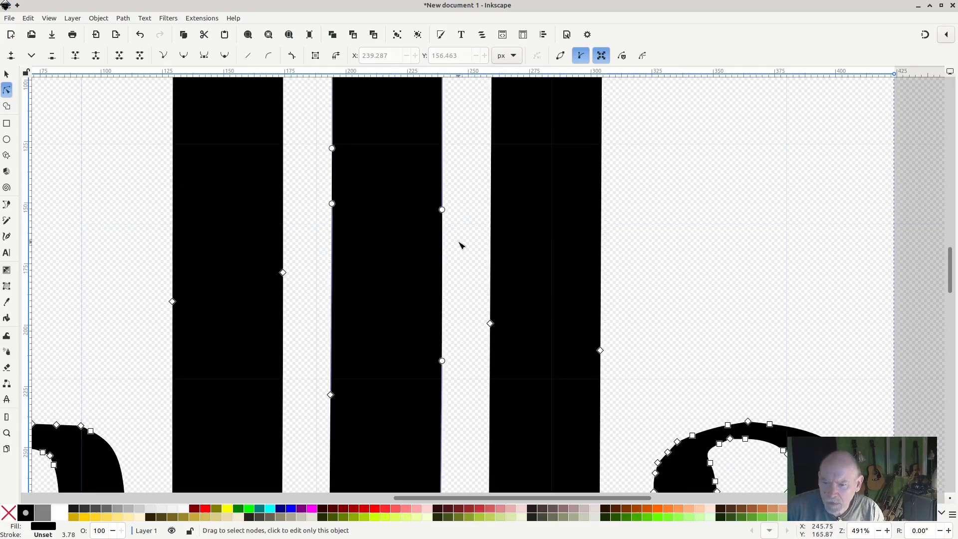
{"action": "left_click_drag", "start_coordinate": [458, 241], "coordinate": [617, 380]}
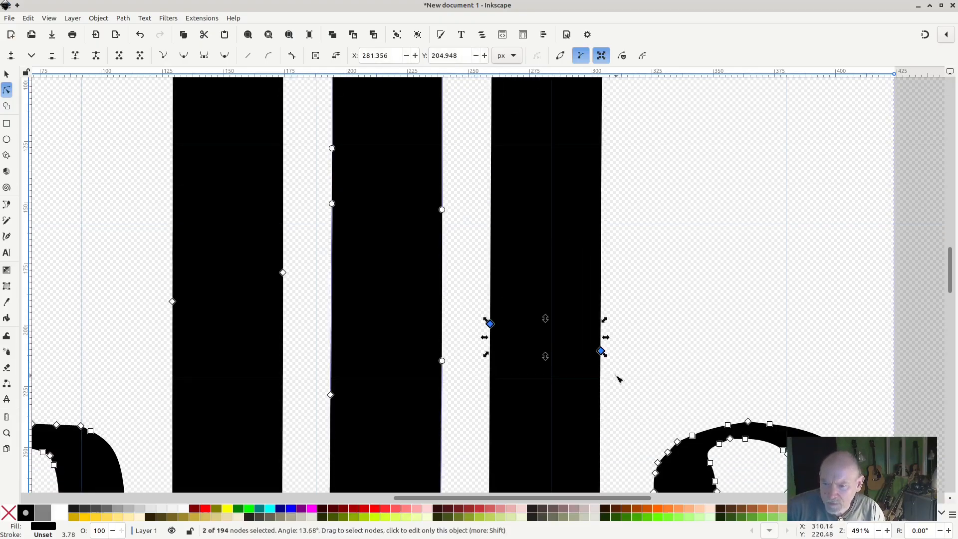
{"action": "key", "text": "Delete"}
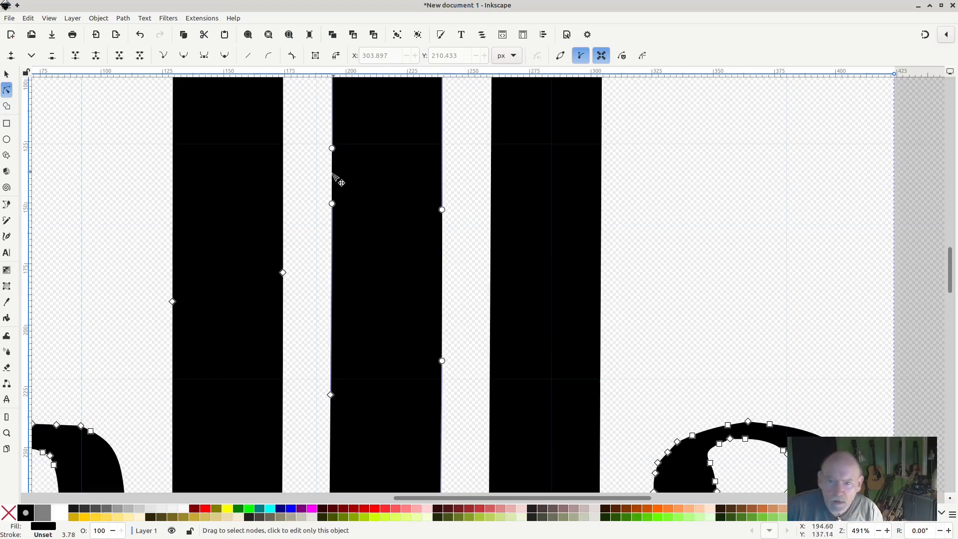
Step: Delete the remaining midway nodes lower down on both vertical edges of the second stem
{"action": "left_click_drag", "start_coordinate": [308, 300], "coordinate": [465, 433]}
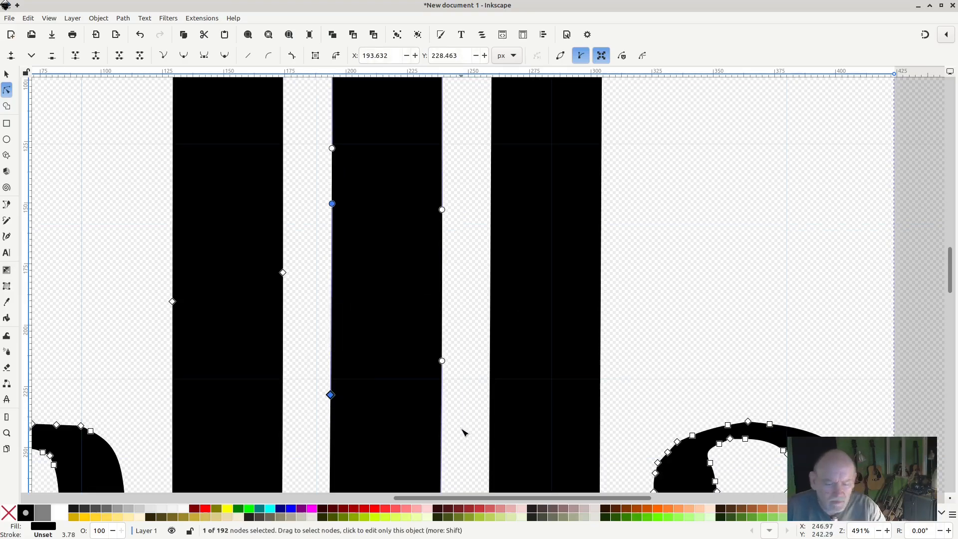
{"action": "key", "text": "Delete"}
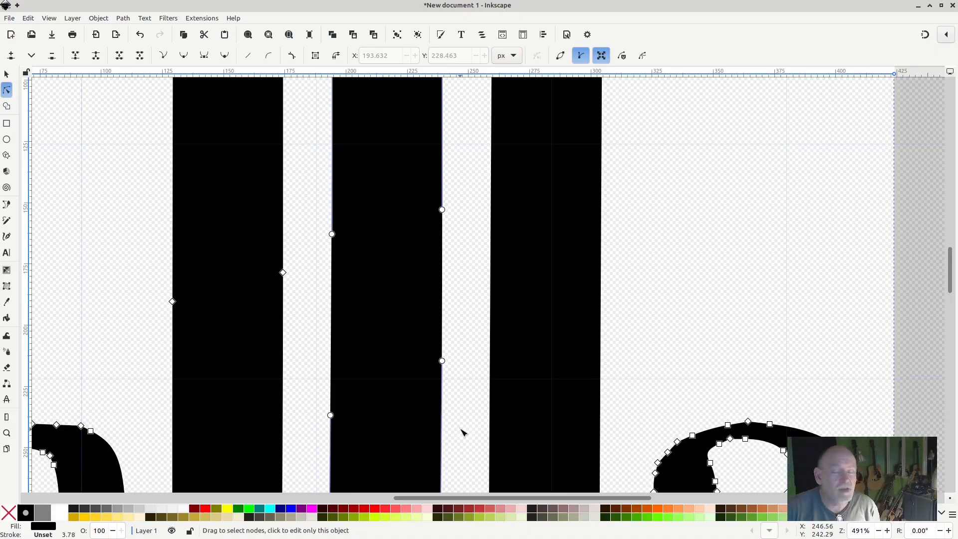
{"action": "scroll", "coordinate": [421, 331], "scroll_direction": "down", "scroll_amount": 12}
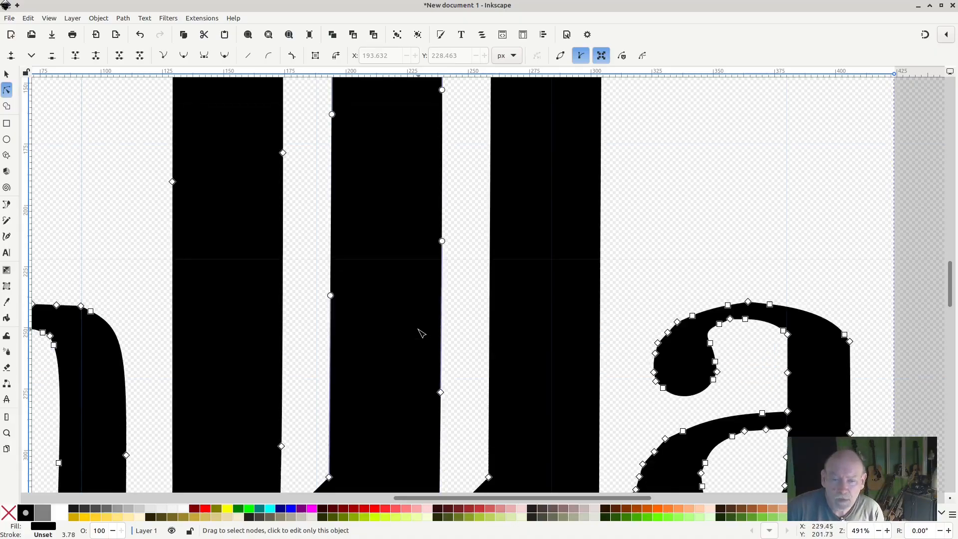
{"action": "left_click_drag", "start_coordinate": [313, 152], "coordinate": [463, 289]}
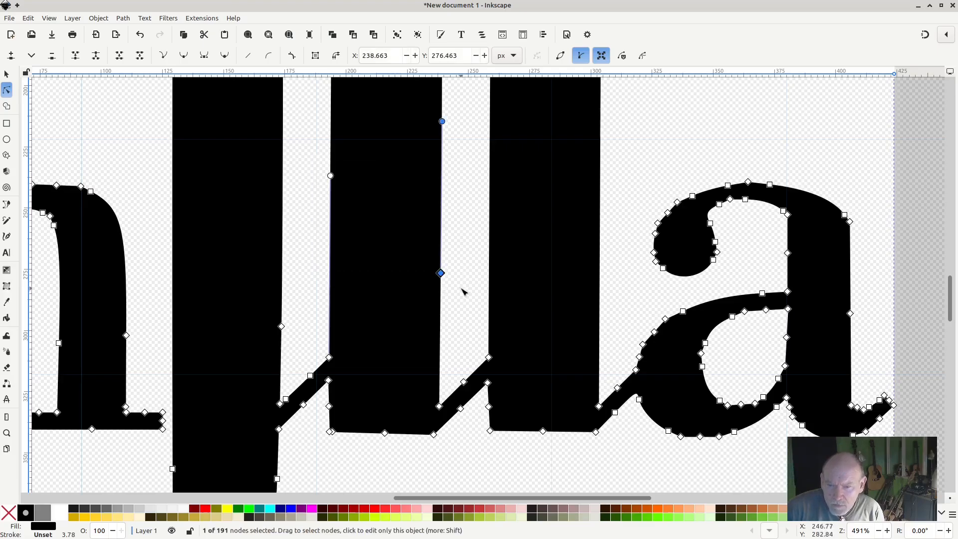
{"action": "left_click", "coordinate": [441, 274]}
{"action": "left_click", "coordinate": [441, 272]}
{"action": "key", "text": "Delete"}
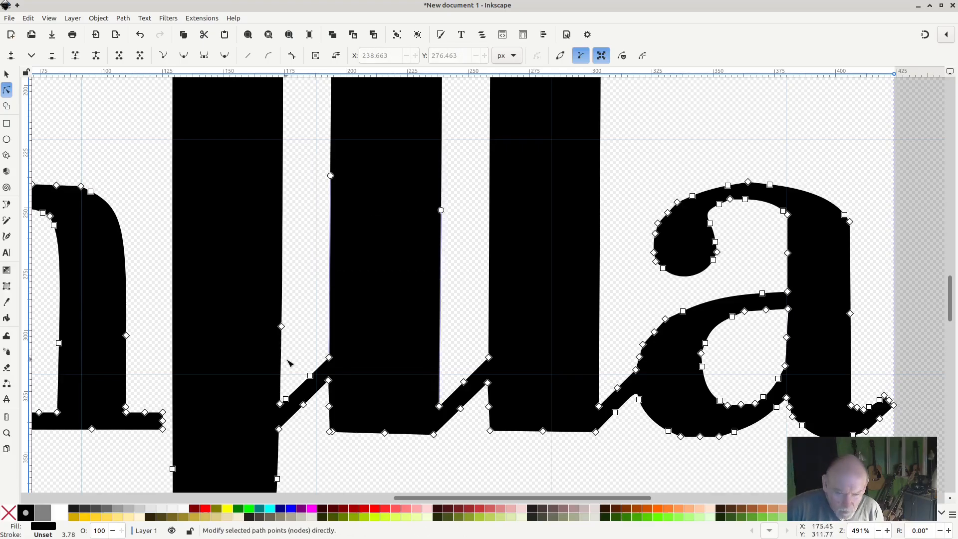
Step: Delete the extra nodes on the diagonal connectors between the three tall stems
{"action": "left_click", "coordinate": [310, 375]}
{"action": "key", "text": "Delete"}
{"action": "left_click_drag", "start_coordinate": [455, 366], "coordinate": [477, 416]}
{"action": "key", "text": "Delete"}
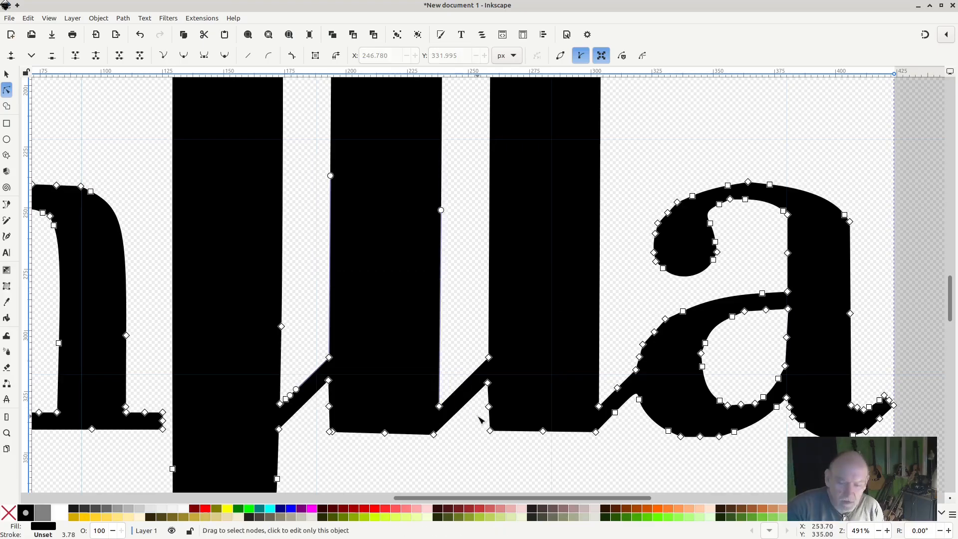
Step: Delete the middle nodes on the bottom edges of the third and second stems
{"action": "left_click_drag", "start_coordinate": [528, 401], "coordinate": [558, 461]}
{"action": "key", "text": "Delete"}
{"action": "left_click_drag", "start_coordinate": [368, 411], "coordinate": [402, 462]}
{"action": "key", "text": "Delete"}
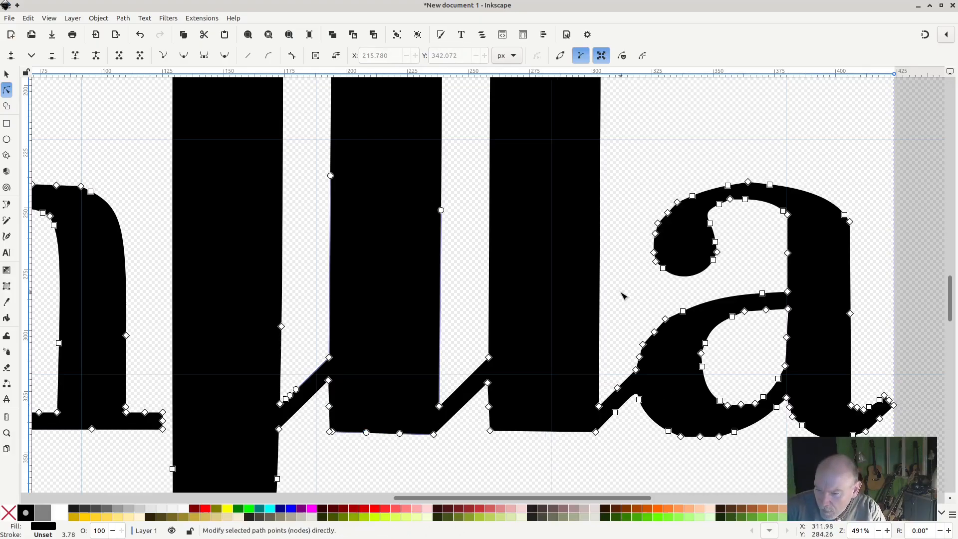
Step: Delete the surplus nodes on the outer and inner left curves of the letter a's bowl and where the bowl meets the stem
{"action": "left_click_drag", "start_coordinate": [622, 294], "coordinate": [678, 368]}
{"action": "key", "text": "Delete"}
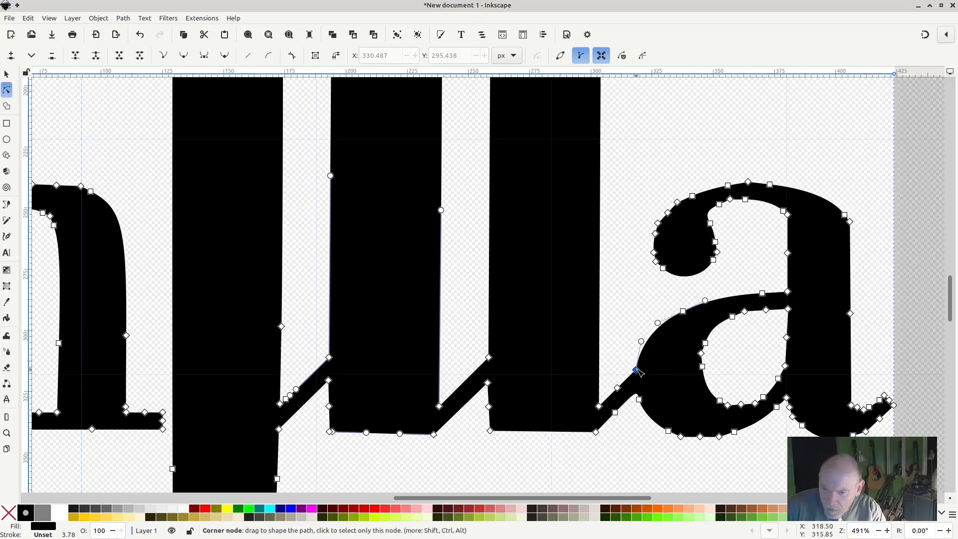
{"action": "left_click", "coordinate": [731, 317]}
{"action": "key", "text": "Delete"}
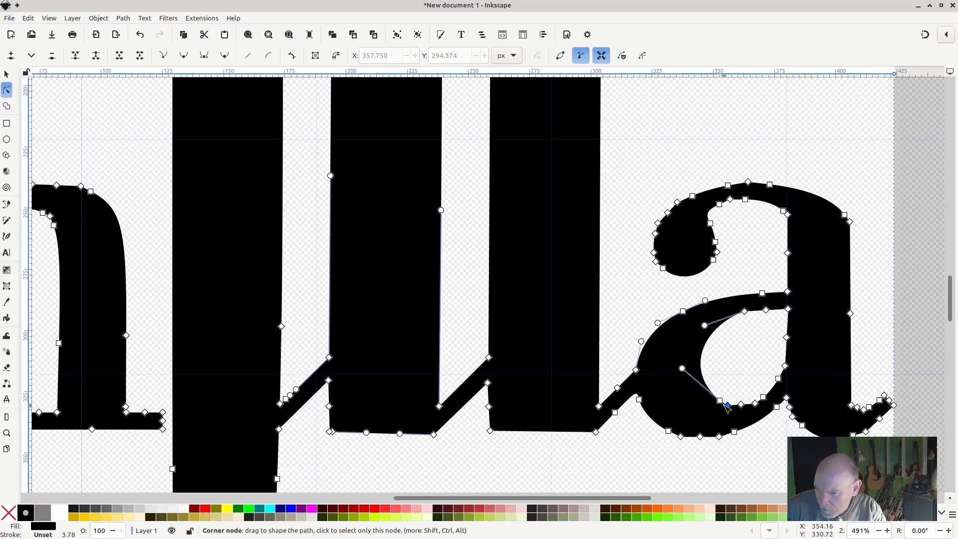
{"action": "left_click", "coordinate": [720, 400]}
{"action": "key", "text": "Delete"}
{"action": "left_click_drag", "start_coordinate": [801, 402], "coordinate": [764, 421]}
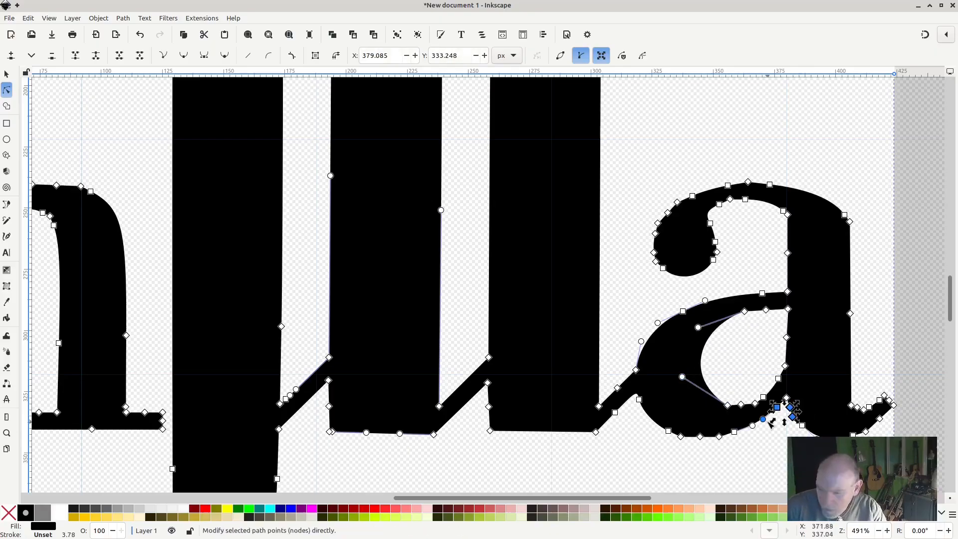
{"action": "key", "text": "Delete"}
Step: Try deleting the nodes on the upper edge of the letter a's tail, undo the deletion and deselect the path
{"action": "left_click_drag", "start_coordinate": [874, 387], "coordinate": [853, 416]}
{"action": "key", "text": "Delete"}
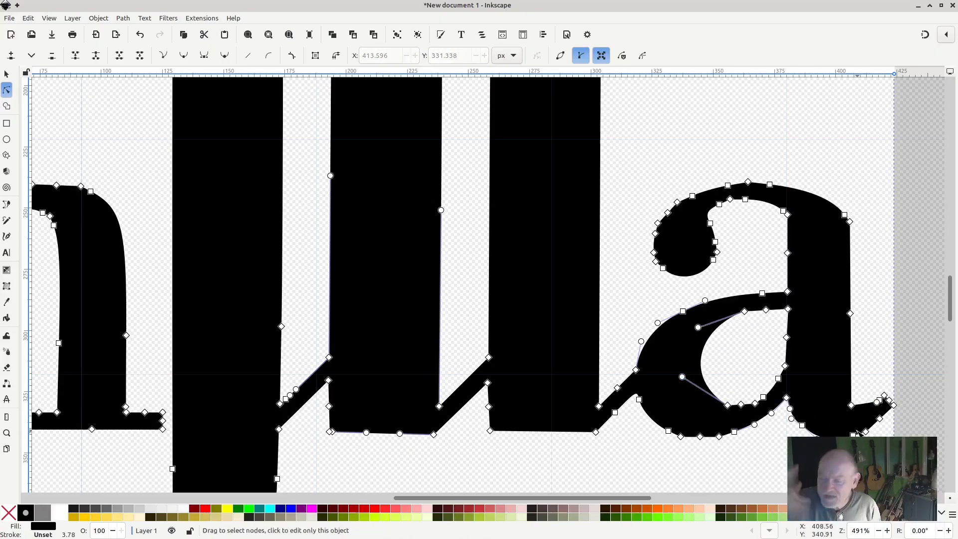
{"action": "key", "text": "ctrl+z"}
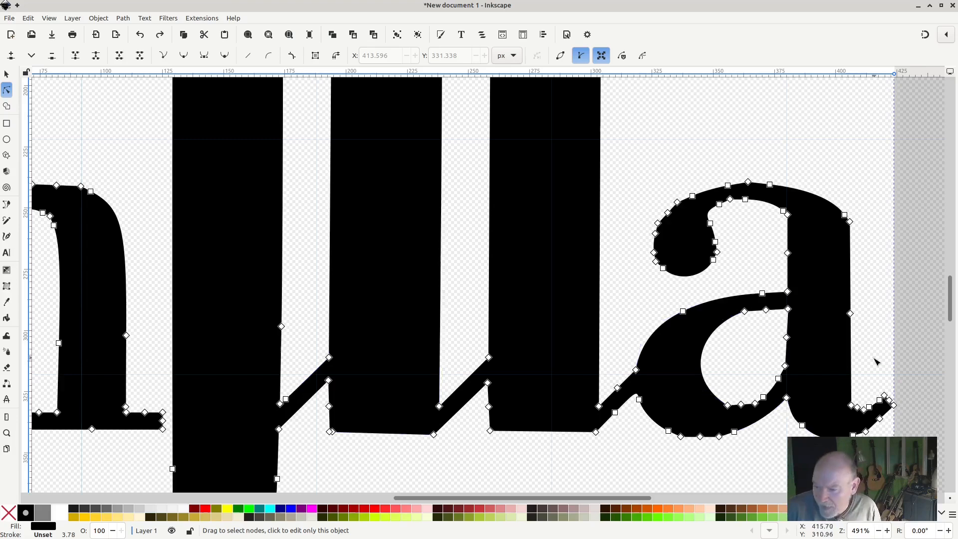
{"action": "key", "text": "Escape"}
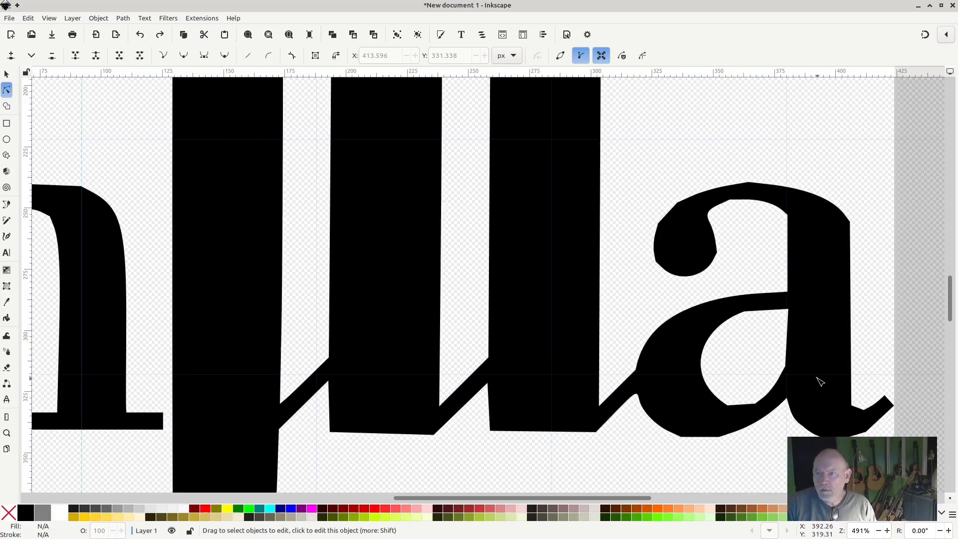
Step: Reselect the logo path and delete the extra nodes at the top and right side of the letter a's counter
{"action": "left_click", "coordinate": [804, 349]}
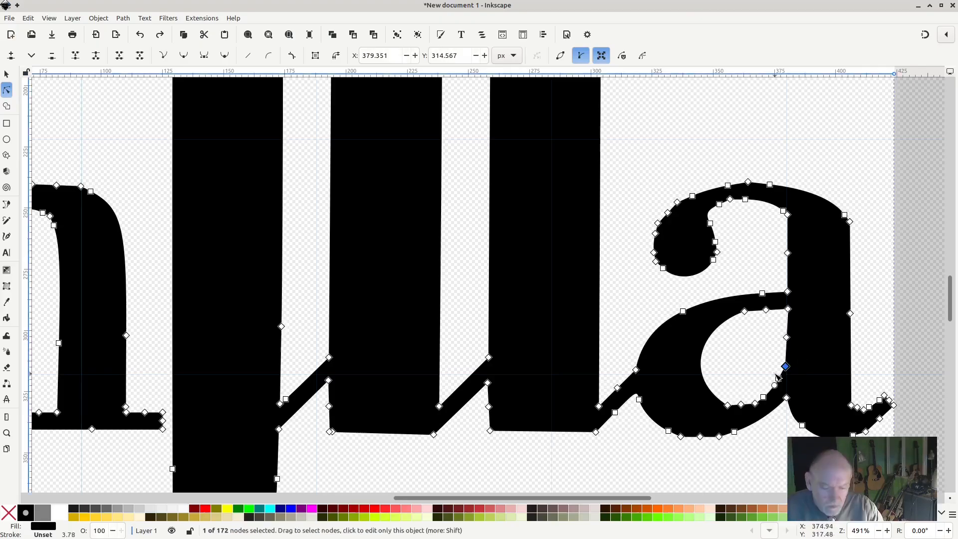
{"action": "left_click", "coordinate": [743, 311]}
{"action": "key", "text": "Delete"}
{"action": "key", "text": "Delete"}
Step: Delete the surplus nodes on the left curve of the letter a's ball terminal, its inner stem edge and the bottom of its counter
{"action": "left_click_drag", "start_coordinate": [642, 190], "coordinate": [658, 264]}
{"action": "key", "text": "Delete"}
{"action": "left_click_drag", "start_coordinate": [808, 244], "coordinate": [761, 276]}
{"action": "key", "text": "Delete"}
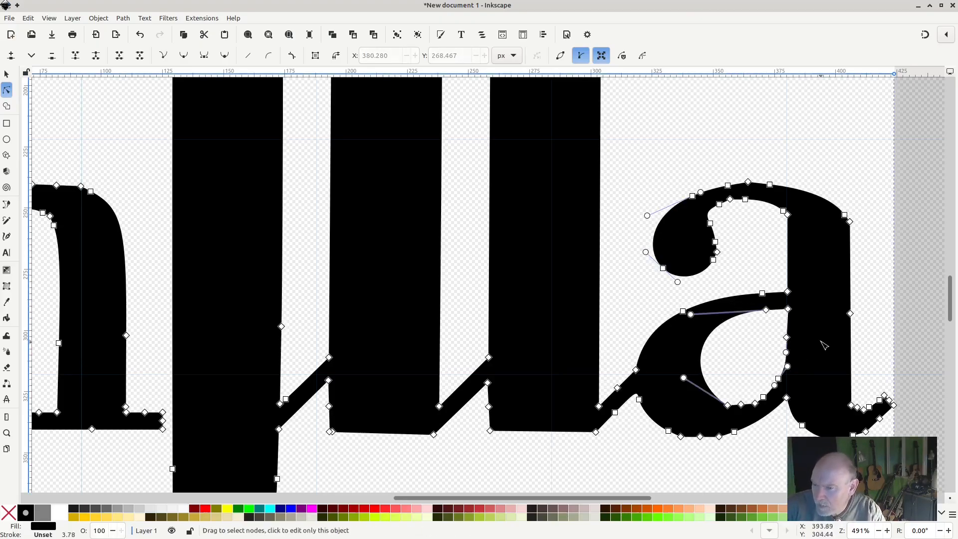
{"action": "left_click_drag", "start_coordinate": [730, 383], "coordinate": [778, 422]}
{"action": "key", "text": "Delete"}
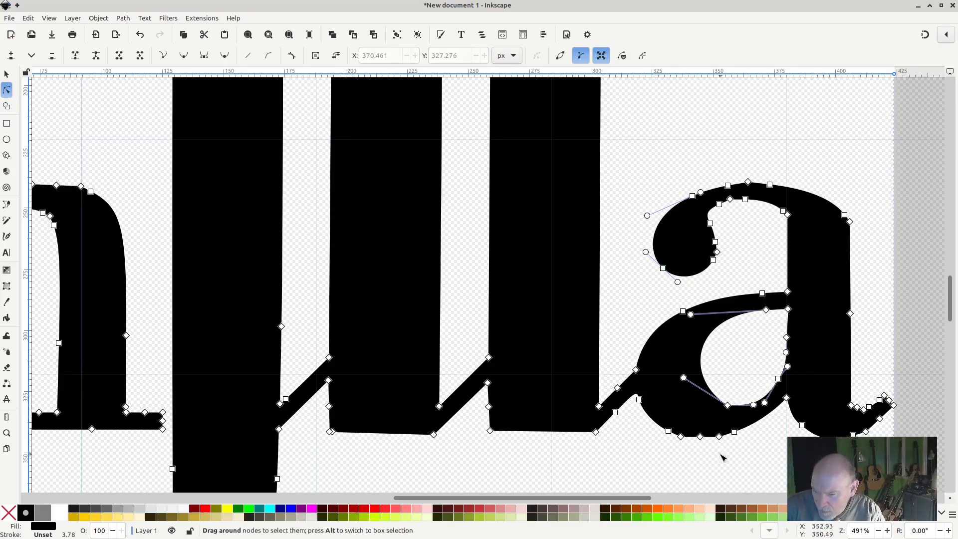
Step: Delete the extra nodes at the tip and underside of the letter a's tail and along the bottom of its bowl
{"action": "left_click", "coordinate": [889, 400]}
{"action": "key", "text": "Delete"}
{"action": "left_click", "coordinate": [879, 399]}
{"action": "key", "text": "Delete"}
{"action": "left_click", "coordinate": [863, 399]}
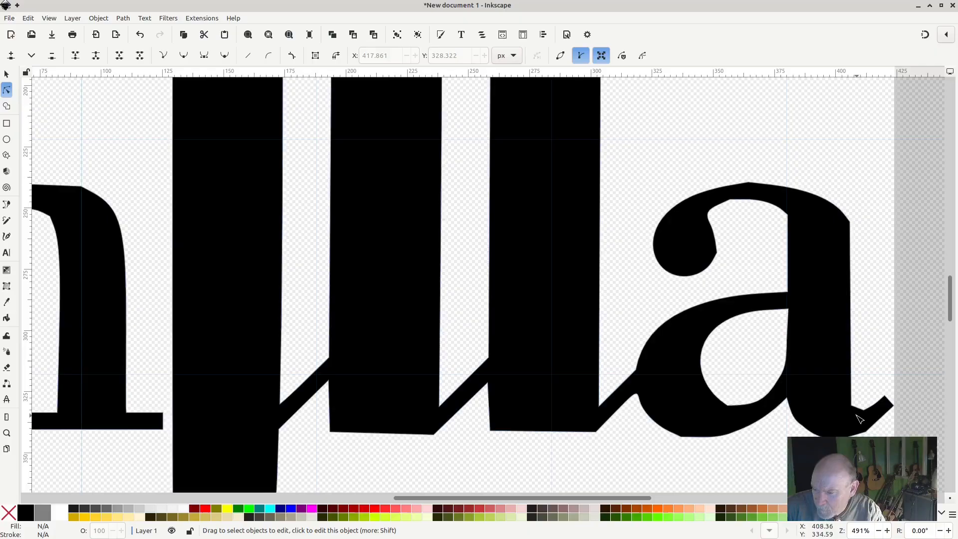
{"action": "left_click", "coordinate": [862, 419]}
{"action": "left_click", "coordinate": [866, 432]}
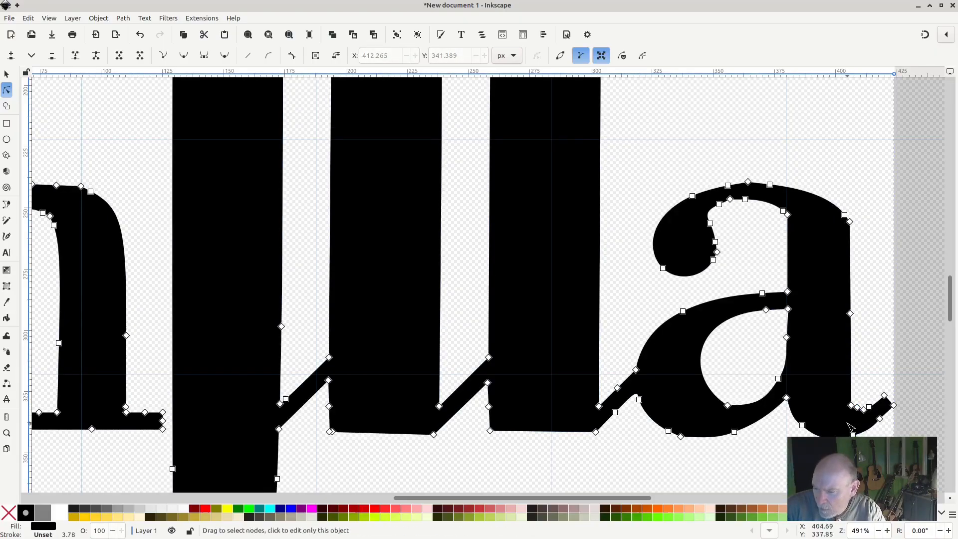
Step: Undo the latest node deletions on the letter a and deselect the path
{"action": "left_click", "coordinate": [857, 407]}
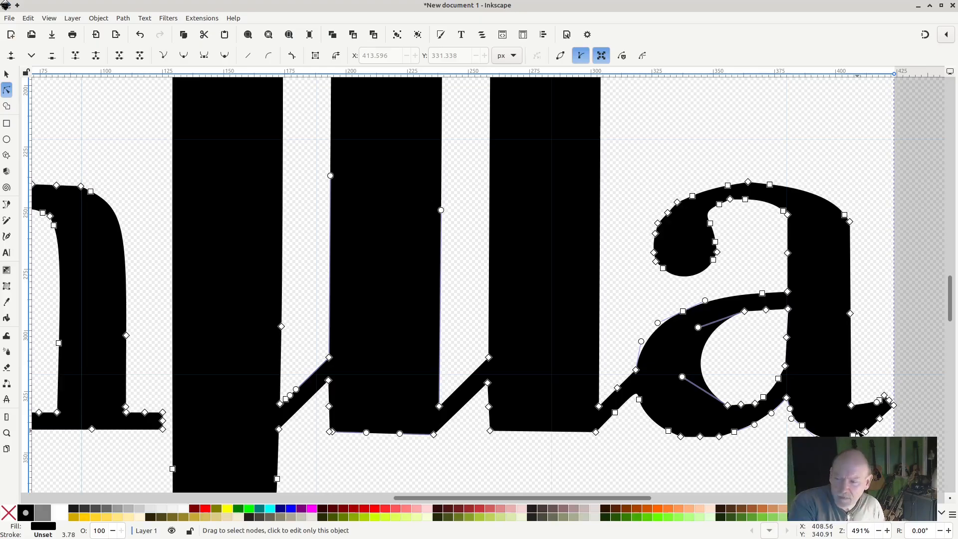
{"action": "key", "text": "ctrl+z"}
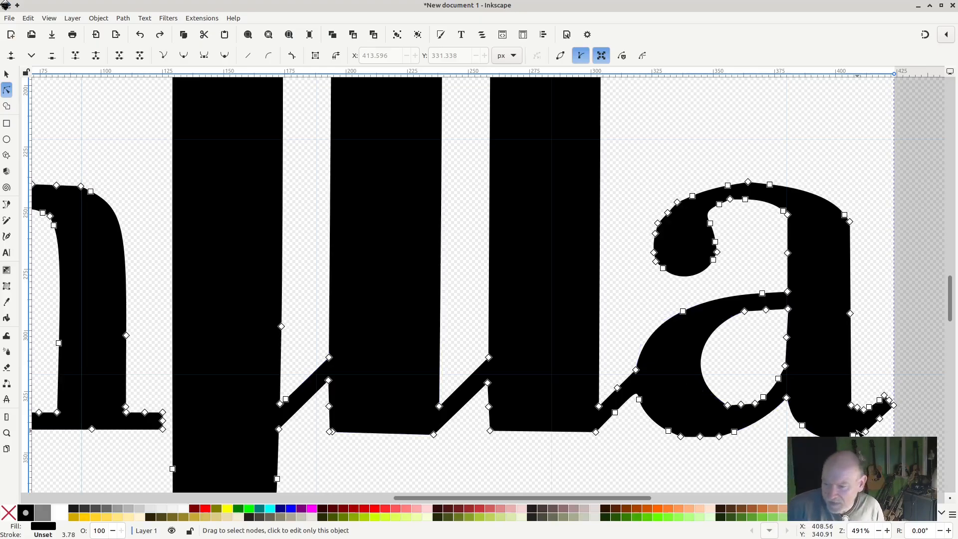
{"action": "left_click", "coordinate": [877, 361]}
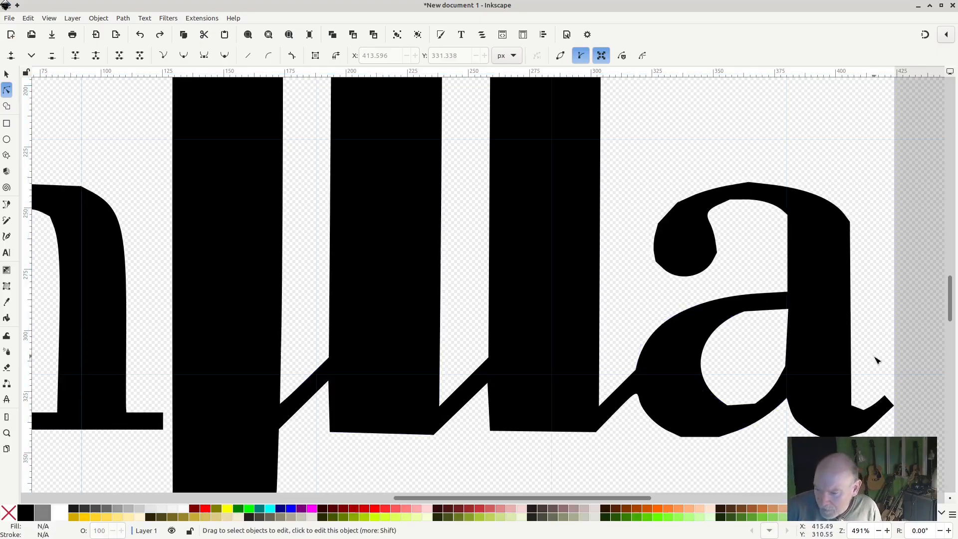
Step: Reselect the path and delete the surplus nodes on the letter a's counter and on the left curve of its ball terminal
{"action": "left_click", "coordinate": [791, 374]}
{"action": "left_click", "coordinate": [784, 367]}
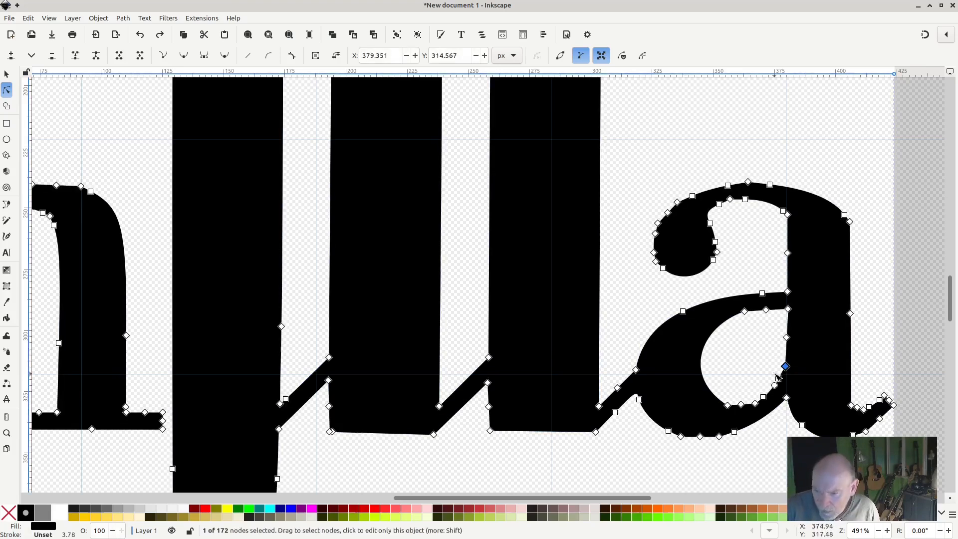
{"action": "key", "text": "Delete"}
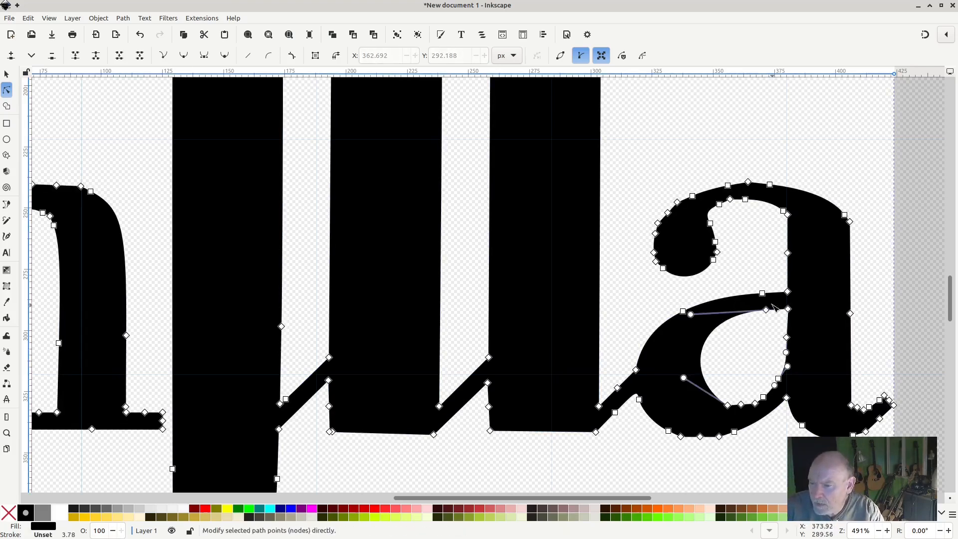
{"action": "left_click_drag", "start_coordinate": [641, 194], "coordinate": [691, 237]}
{"action": "key", "text": "Delete"}
{"action": "left_click_drag", "start_coordinate": [636, 250], "coordinate": [656, 268]}
{"action": "key", "text": "Delete"}
{"action": "left_click_drag", "start_coordinate": [731, 383], "coordinate": [770, 413]}
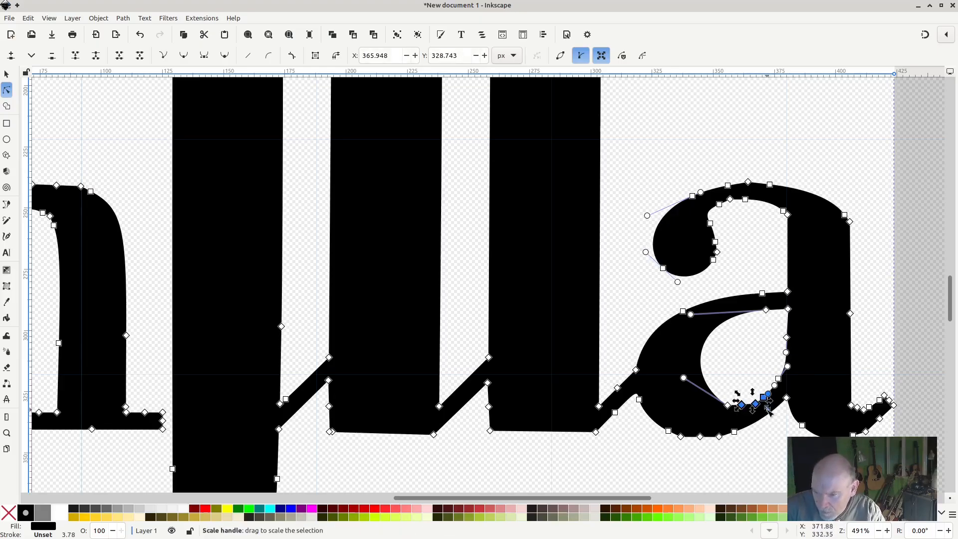
{"action": "key", "text": "Delete"}
Step: Delete the extra nodes along the bottom of the letter a's bowl and at the tip and underside of its tail
{"action": "left_click_drag", "start_coordinate": [723, 454], "coordinate": [697, 428]}
{"action": "left_click", "coordinate": [892, 405]}
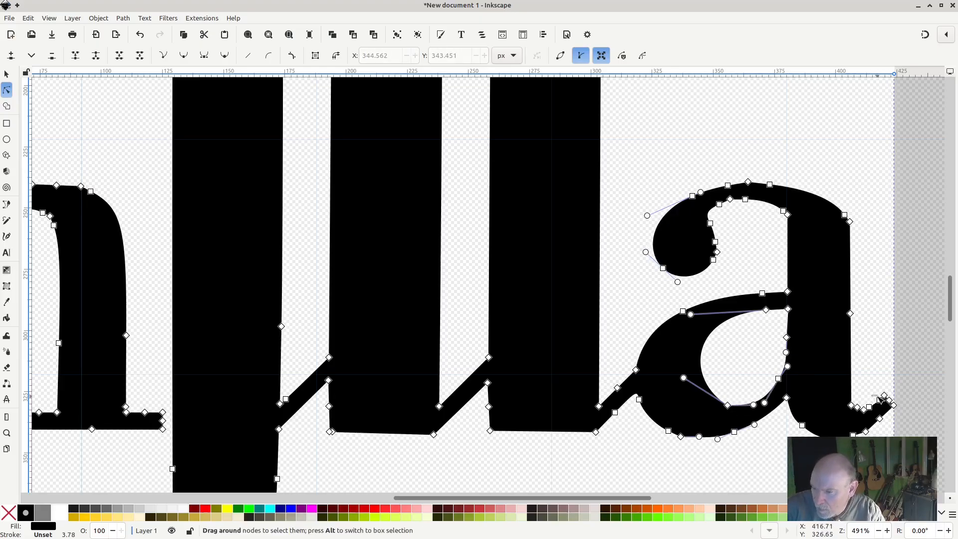
{"action": "left_click", "coordinate": [879, 399]}
{"action": "key", "text": "Delete"}
{"action": "left_click", "coordinate": [868, 430]}
{"action": "left_click", "coordinate": [860, 419]}
{"action": "left_click", "coordinate": [865, 431]}
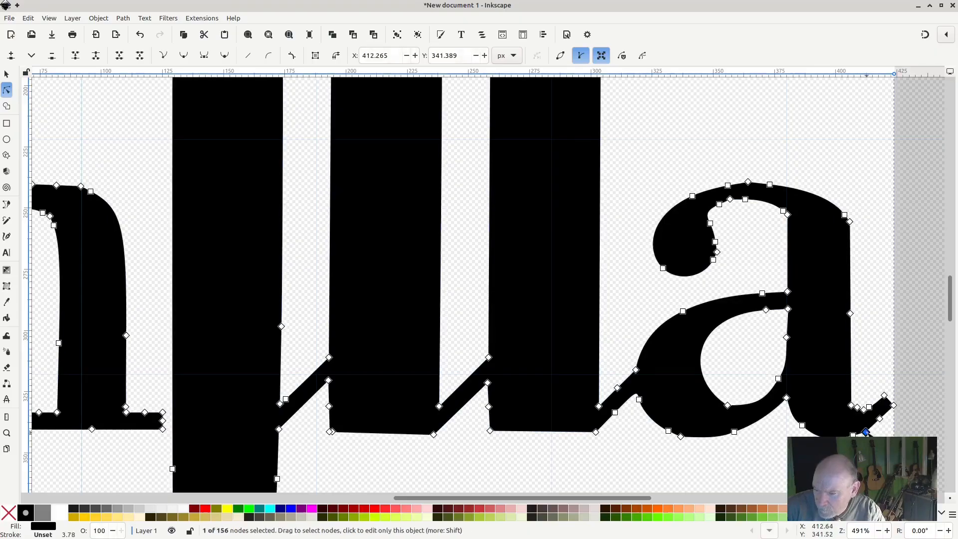
{"action": "key", "text": "Delete"}
Step: Shift the extra node in the crook between the letter a's stem and tail, and delete it
{"action": "left_click", "coordinate": [860, 403]}
{"action": "left_click", "coordinate": [860, 412]}
{"action": "left_click_drag", "start_coordinate": [857, 407], "coordinate": [854, 411]}
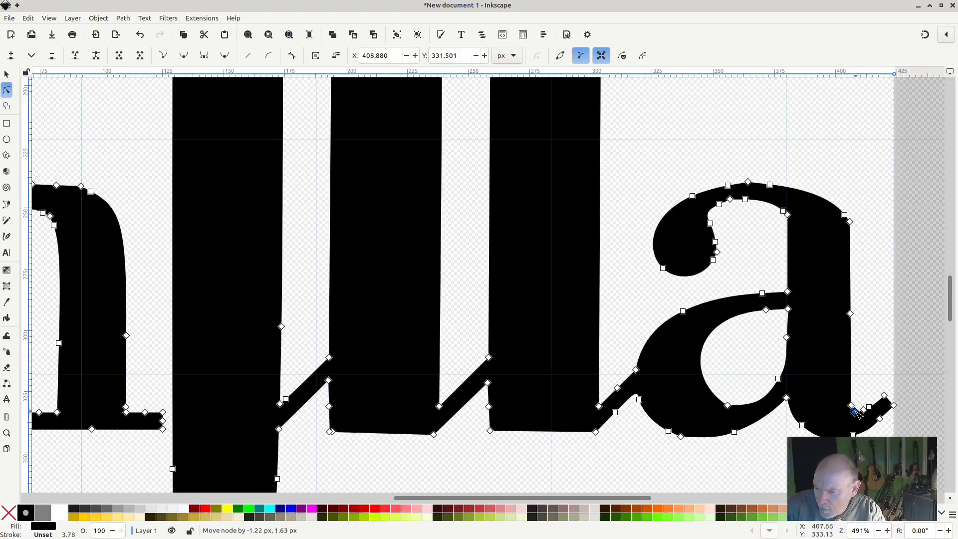
{"action": "left_click", "coordinate": [873, 447]}
{"action": "left_click", "coordinate": [873, 448]}
{"action": "left_click", "coordinate": [834, 316]}
{"action": "left_click", "coordinate": [854, 411]}
{"action": "key", "text": "Delete"}
Step: Delete the nodes at the bottom of the letter a's counter and at the crest of its arch, and deselect the path
{"action": "left_click", "coordinate": [726, 405]}
{"action": "key", "text": "Delete"}
{"action": "left_click", "coordinate": [748, 182]}
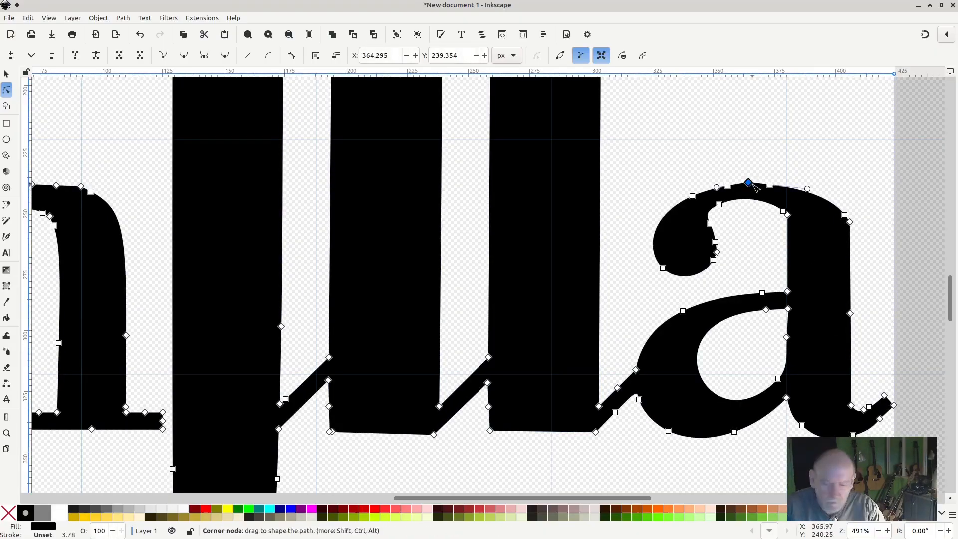
{"action": "key", "text": "Delete"}
{"action": "left_click", "coordinate": [755, 238]}
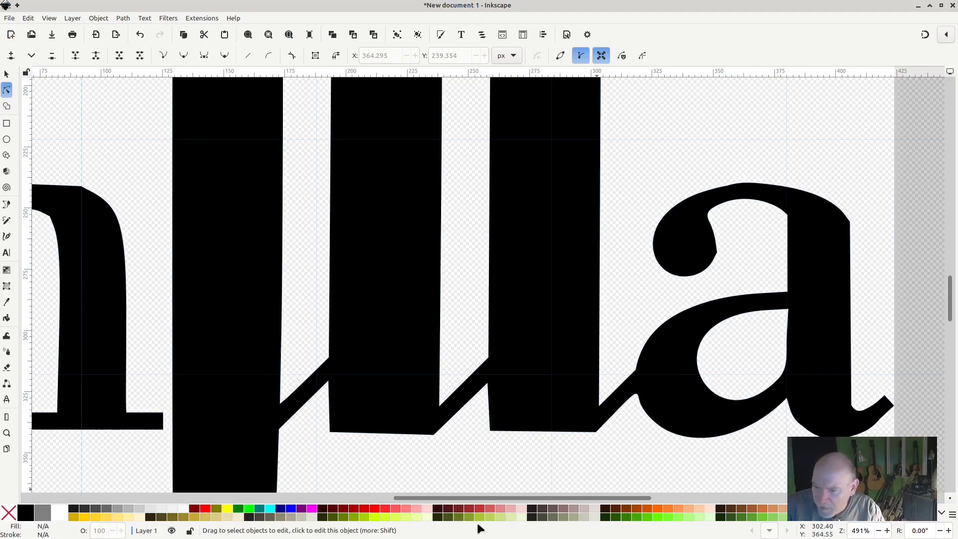
Step: Delete the three surplus nodes on top of the letter n's arch and the corner node on its inner shoulder
{"action": "left_click_drag", "start_coordinate": [489, 499], "coordinate": [370, 498]}
{"action": "left_click", "coordinate": [471, 215]}
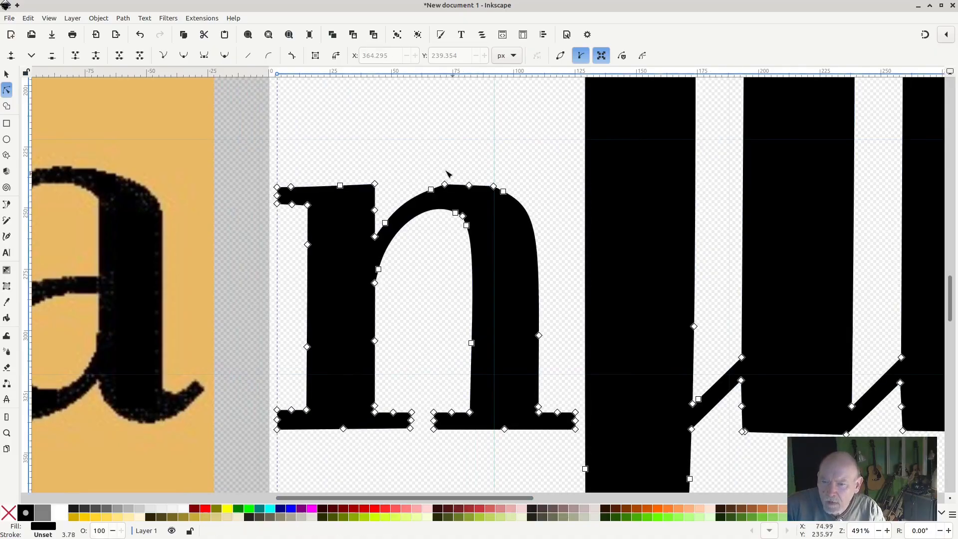
{"action": "left_click_drag", "start_coordinate": [438, 172], "coordinate": [502, 199]}
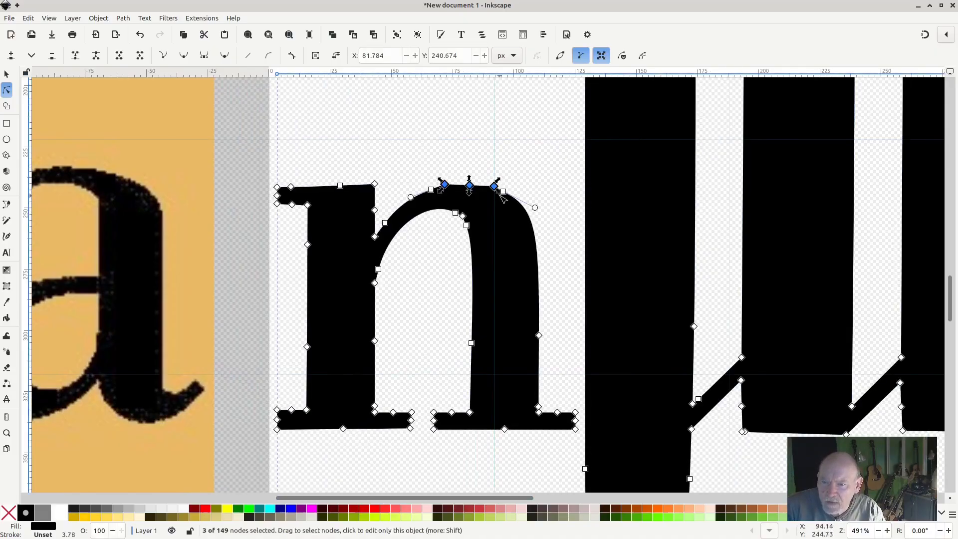
{"action": "left_click", "coordinate": [531, 147]}
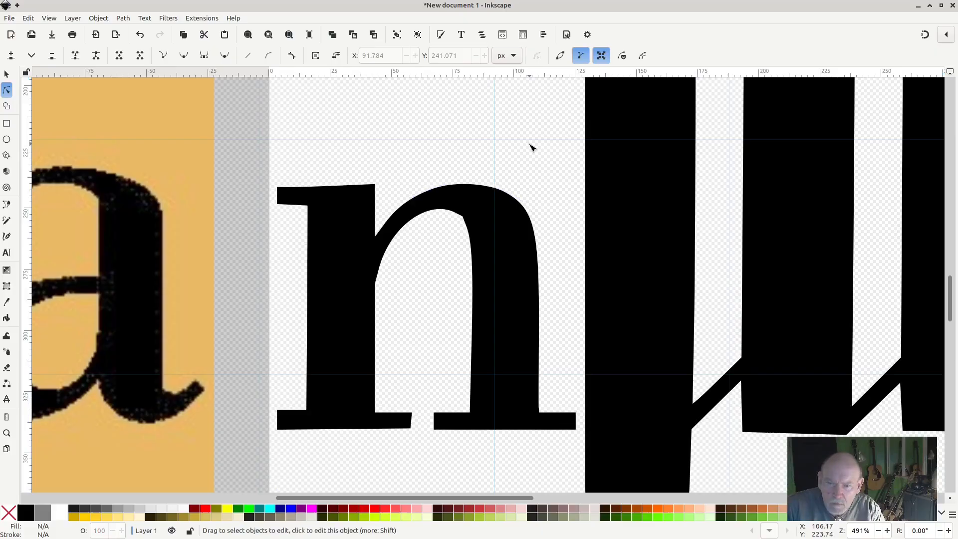
{"action": "left_click", "coordinate": [489, 234]}
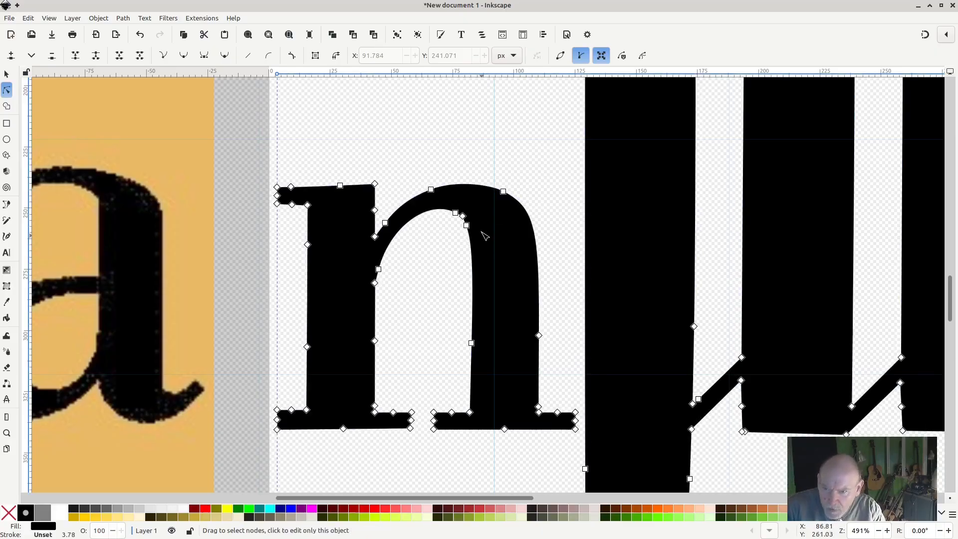
{"action": "left_click", "coordinate": [464, 217]}
{"action": "left_click", "coordinate": [548, 206]}
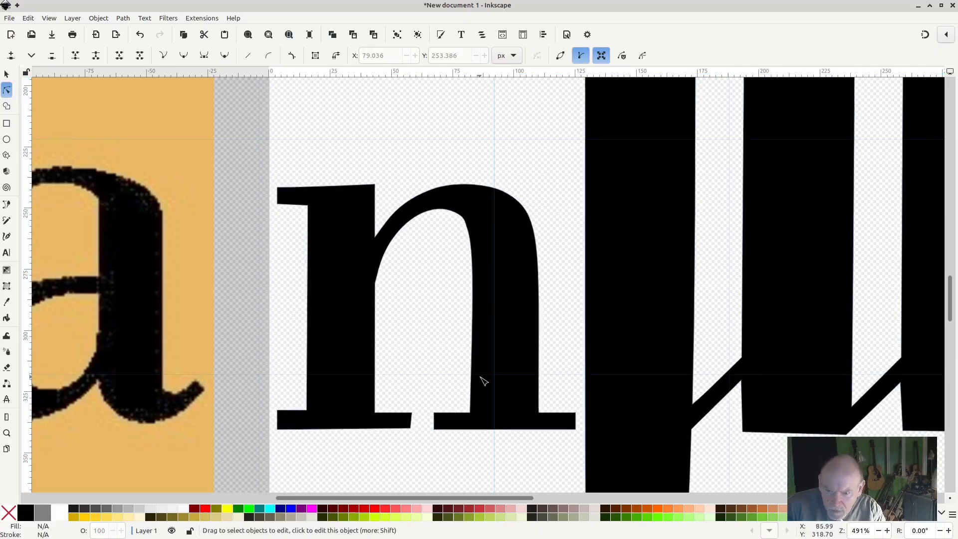
Step: Delete the middle node on the inner edge of the letter n's right stem and reshape that edge to reduce its bulge
{"action": "left_click", "coordinate": [471, 385]}
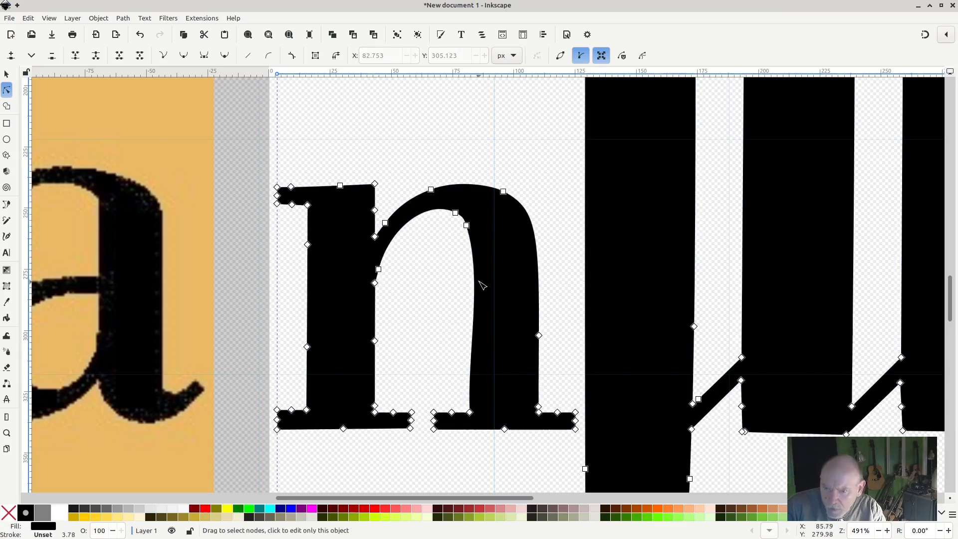
{"action": "left_click", "coordinate": [466, 226]}
{"action": "left_click_drag", "start_coordinate": [483, 278], "coordinate": [479, 283]}
{"action": "left_click", "coordinate": [540, 198]}
{"action": "left_click", "coordinate": [551, 208]}
{"action": "left_click", "coordinate": [482, 249]}
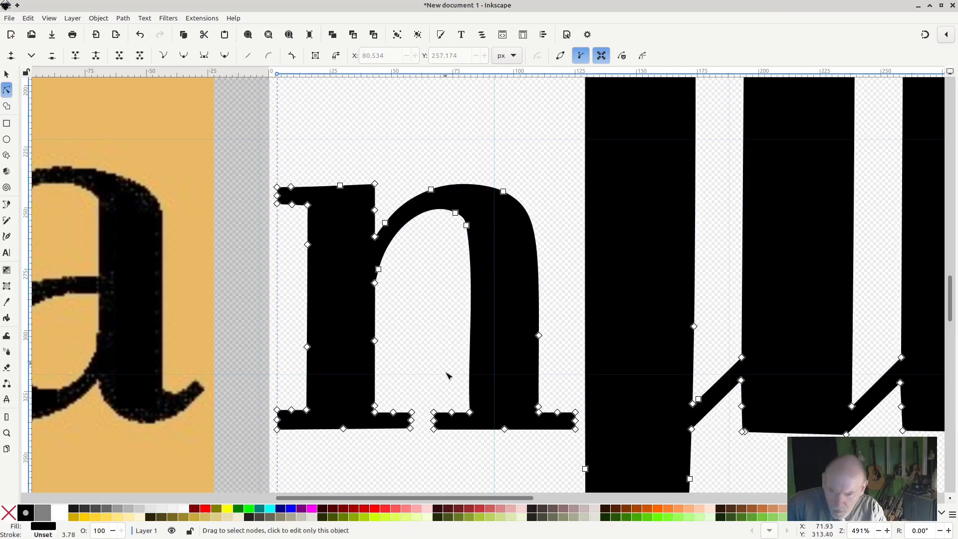
Step: Delete the surplus nodes on the facing ends and inner upper edges of the letter n's two foot serifs
{"action": "left_click_drag", "start_coordinate": [441, 419], "coordinate": [402, 422]}
{"action": "key", "text": "Delete"}
{"action": "left_click", "coordinate": [393, 412]}
{"action": "key", "text": "Delete"}
{"action": "left_click", "coordinate": [451, 412]}
{"action": "key", "text": "Delete"}
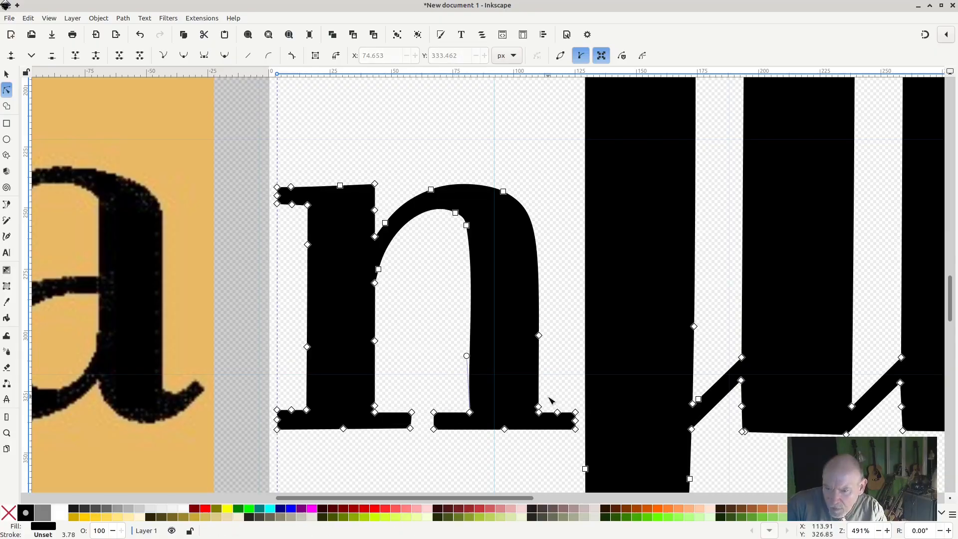
Step: Delete the extra nodes on the outer half of the letter n's right foot serif and at the base of its left stem
{"action": "left_click", "coordinate": [557, 412]}
{"action": "key", "text": "Delete"}
{"action": "left_click", "coordinate": [575, 421]}
{"action": "key", "text": "Delete"}
{"action": "left_click", "coordinate": [375, 405]}
{"action": "key", "text": "Delete"}
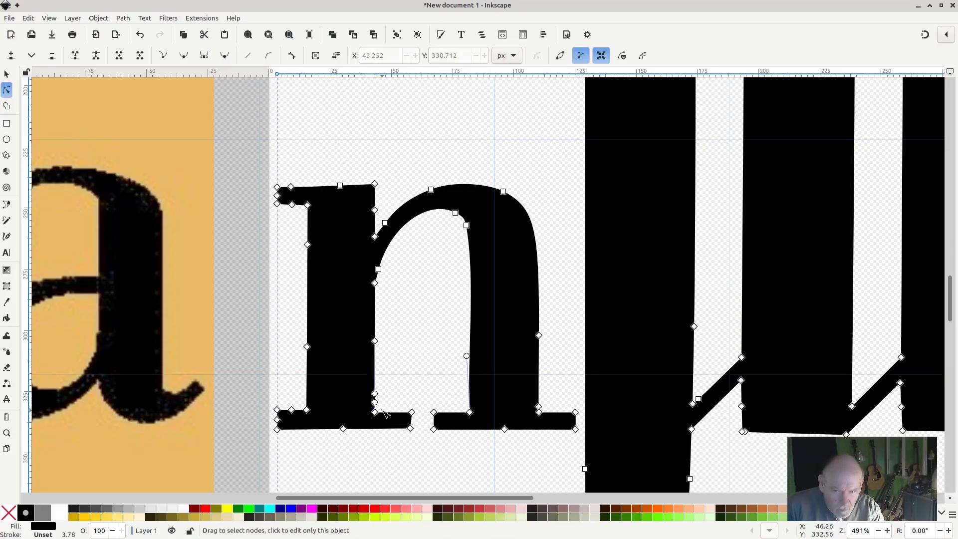
Step: Delete the mid-edge nodes on both sides of the letter n's left stem and the surplus nodes on its top serif
{"action": "left_click_drag", "start_coordinate": [394, 330], "coordinate": [289, 373]}
{"action": "key", "text": "Delete"}
{"action": "left_click_drag", "start_coordinate": [298, 180], "coordinate": [282, 215]}
{"action": "key", "text": "Delete"}
{"action": "left_click", "coordinate": [277, 195]}
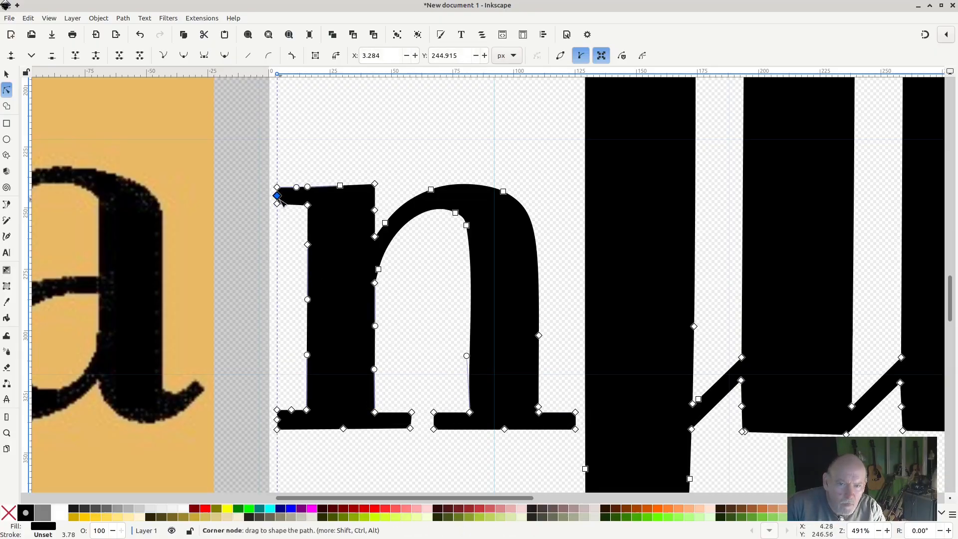
{"action": "key", "text": "Delete"}
Step: Delete the extra nodes on the upper edge and outer end of the letter n's left foot serif
{"action": "left_click", "coordinate": [291, 410]}
{"action": "key", "text": "Delete"}
{"action": "left_click", "coordinate": [277, 419]}
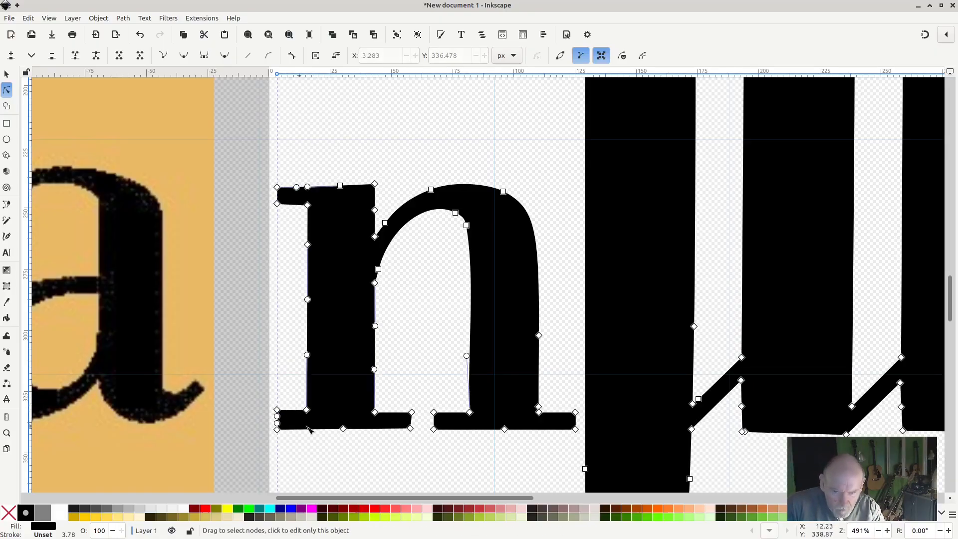
Step: Delete the ten nodes around the top of the letter j's ball terminal and adjust a curve handle to round it
{"action": "scroll", "coordinate": [481, 480], "scroll_direction": "down", "scroll_amount": 2}
{"action": "scroll", "coordinate": [482, 476], "scroll_direction": "up", "scroll_amount": 2}
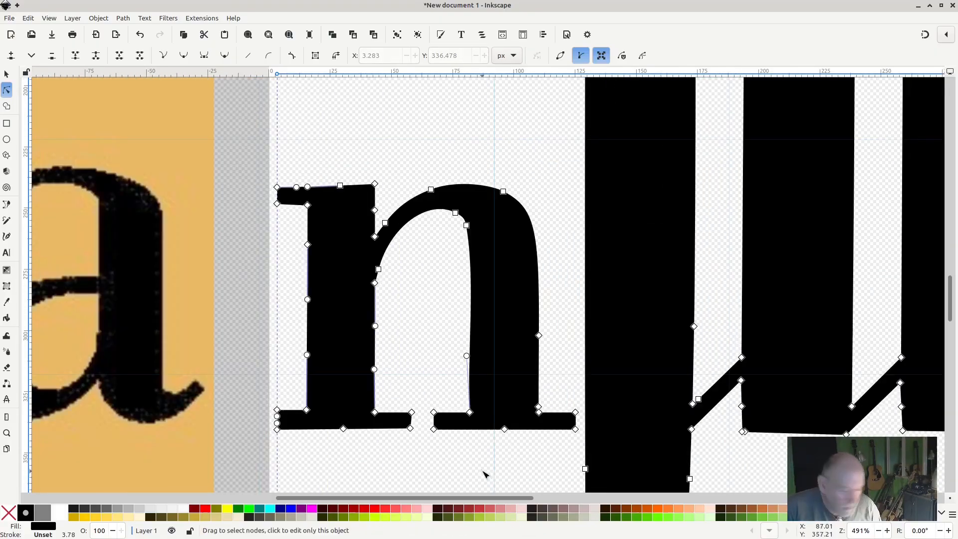
{"action": "scroll", "coordinate": [484, 475], "scroll_direction": "down", "scroll_amount": 2}
{"action": "scroll", "coordinate": [488, 461], "scroll_direction": "down", "scroll_amount": 4}
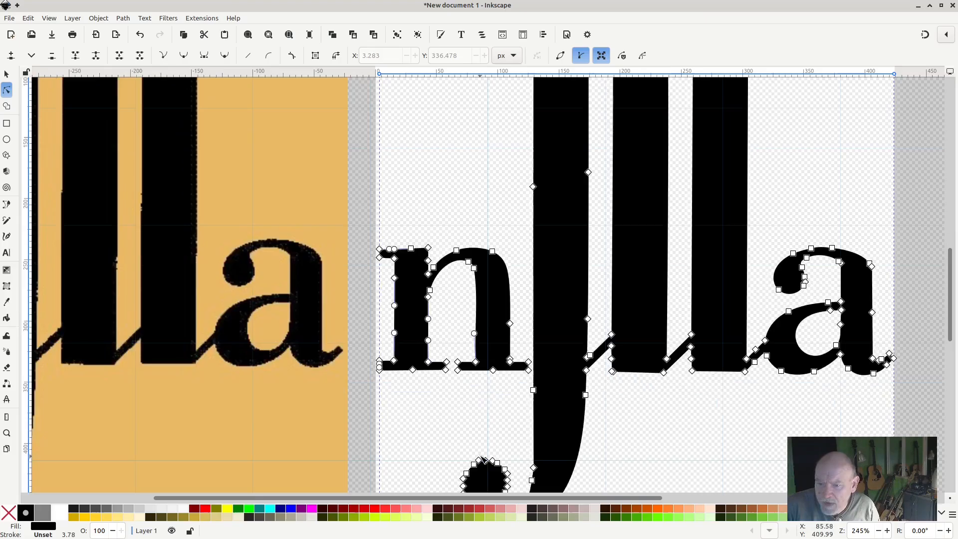
{"action": "scroll", "coordinate": [499, 419], "scroll_direction": "down", "scroll_amount": 4}
{"action": "left_click", "coordinate": [489, 348]}
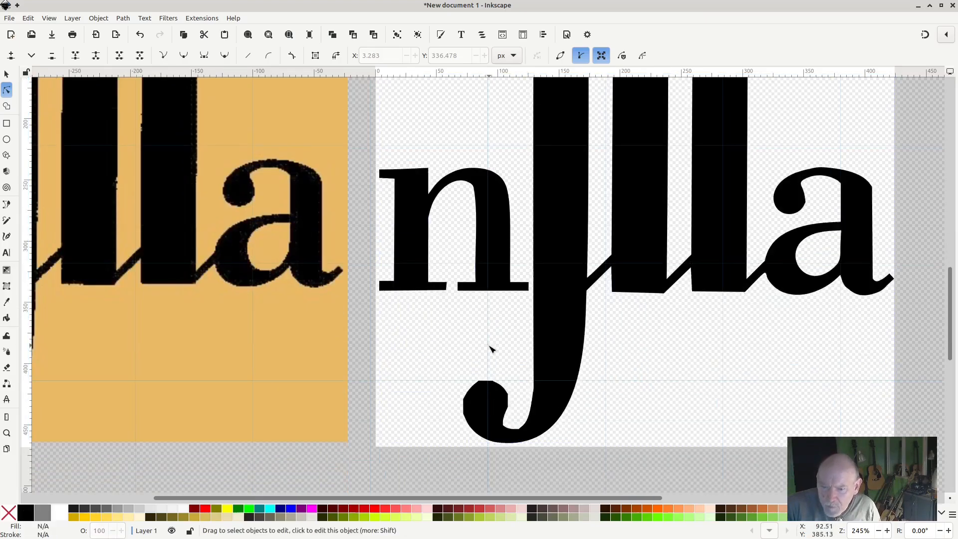
{"action": "left_click", "coordinate": [495, 410]}
{"action": "left_click_drag", "start_coordinate": [440, 371], "coordinate": [522, 409]}
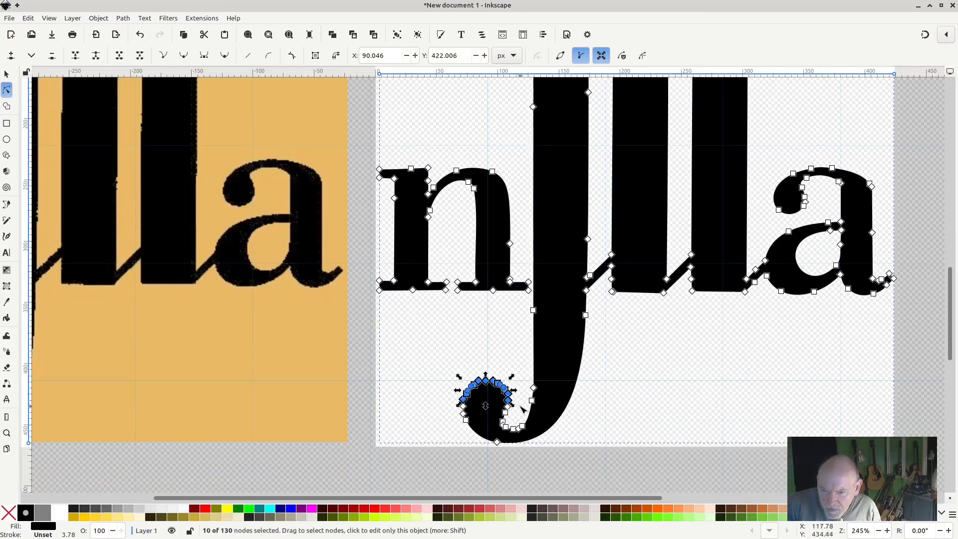
{"action": "key", "text": "Delete"}
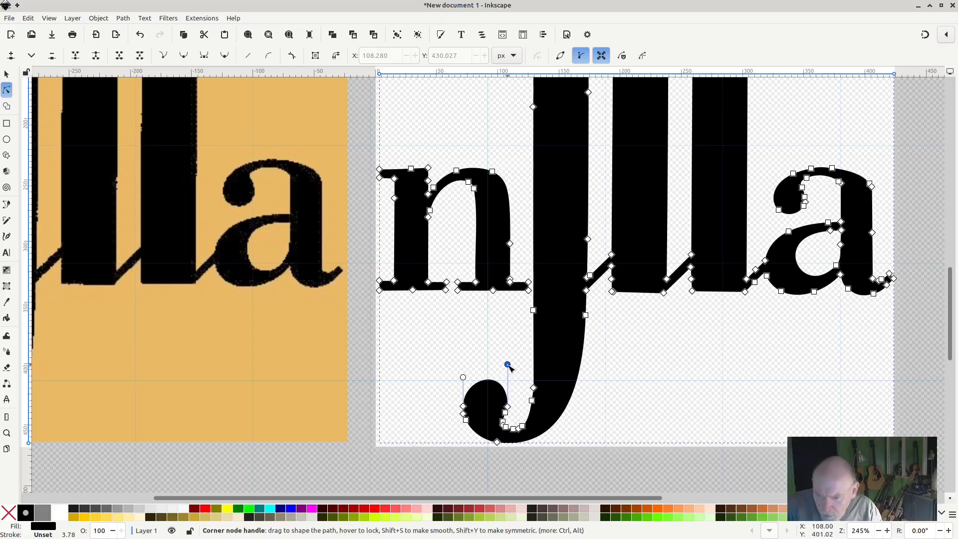
{"action": "left_click_drag", "start_coordinate": [508, 366], "coordinate": [502, 371]}
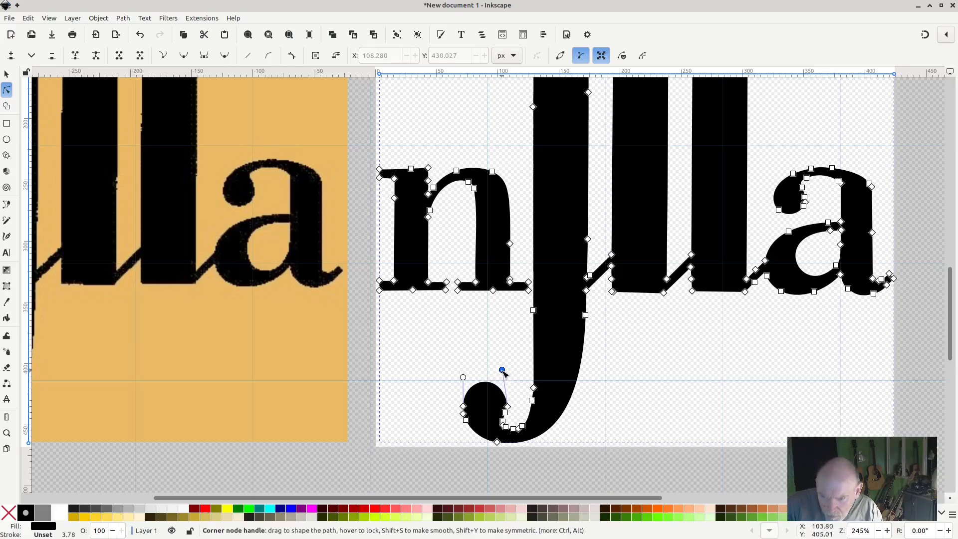
Step: Delete the surplus nodes inside the letter j's hook and reshape the remaining segment into a rounded bend
{"action": "left_click_drag", "start_coordinate": [517, 417], "coordinate": [501, 435]}
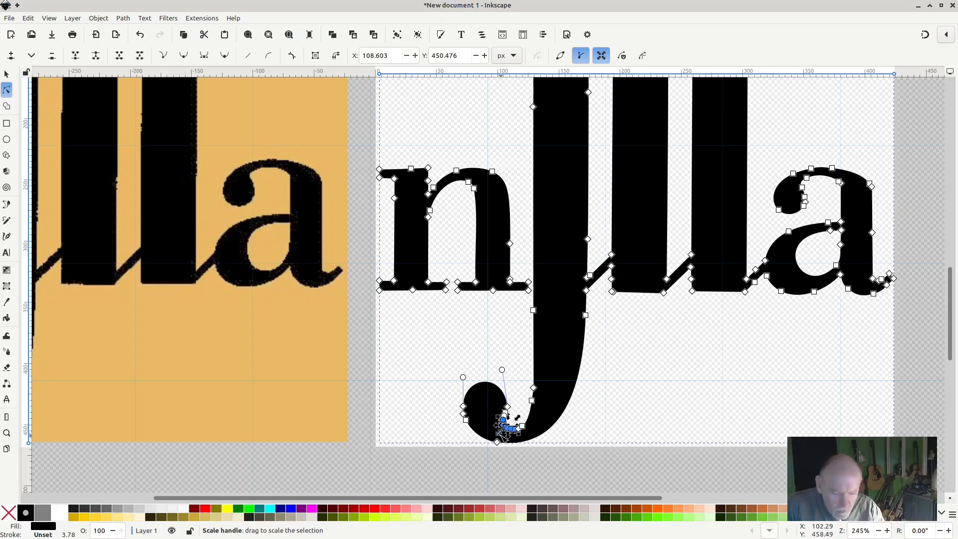
{"action": "key", "text": "Delete"}
{"action": "left_click", "coordinate": [609, 426]}
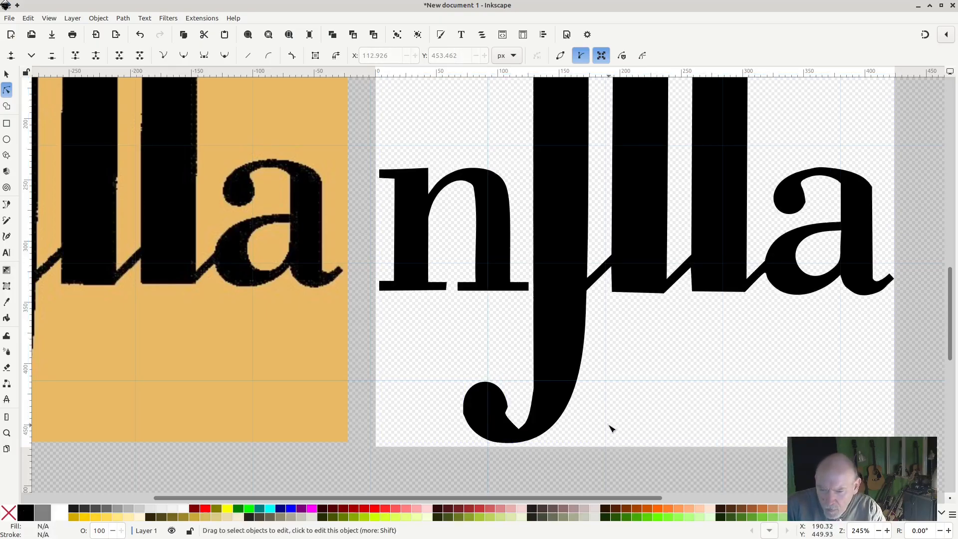
{"action": "left_click", "coordinate": [512, 428]}
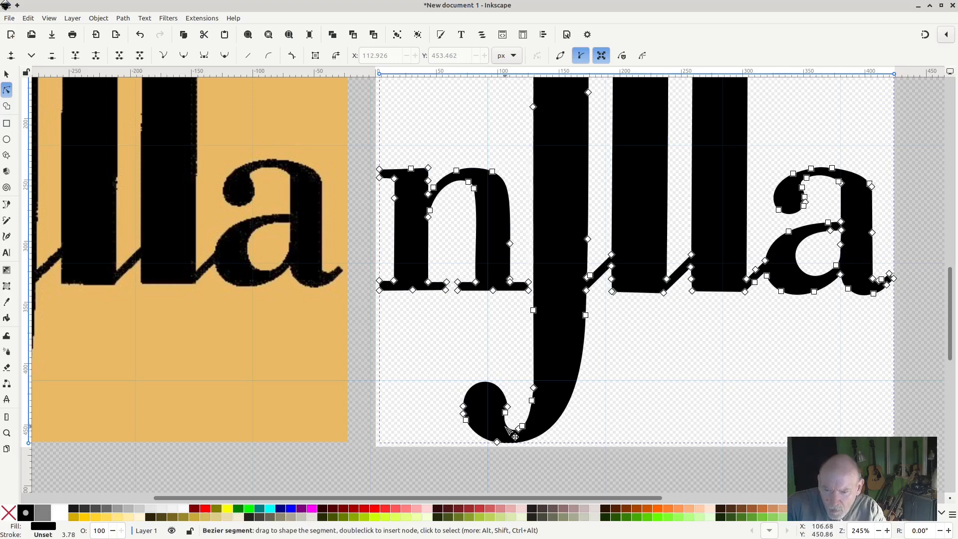
{"action": "left_click", "coordinate": [602, 406]}
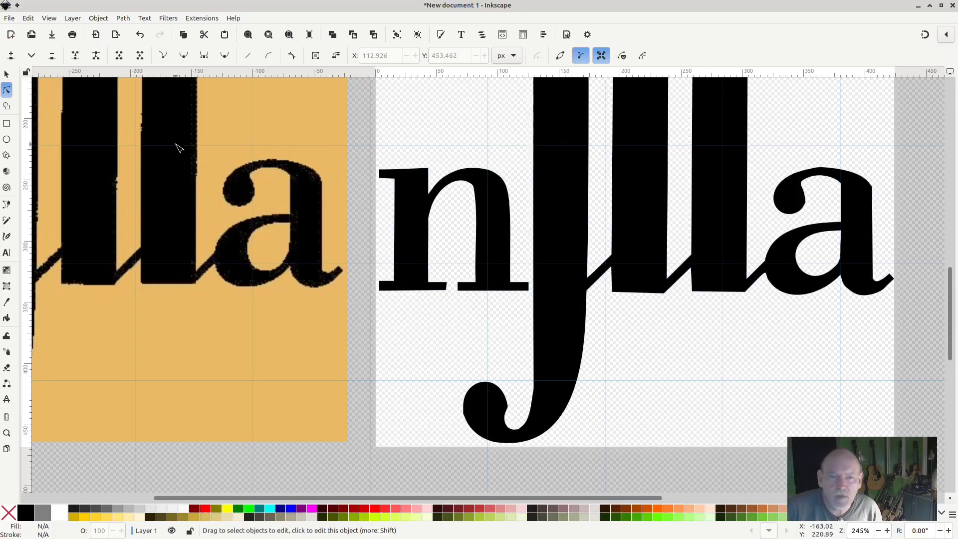
Step: Move the original bitmap image behind the traced lettering at the bottom of the stack, and select the vector path above it
{"action": "left_click", "coordinate": [6, 75]}
{"action": "left_click", "coordinate": [94, 135]}
{"action": "left_click_drag", "start_coordinate": [95, 133], "coordinate": [645, 142]}
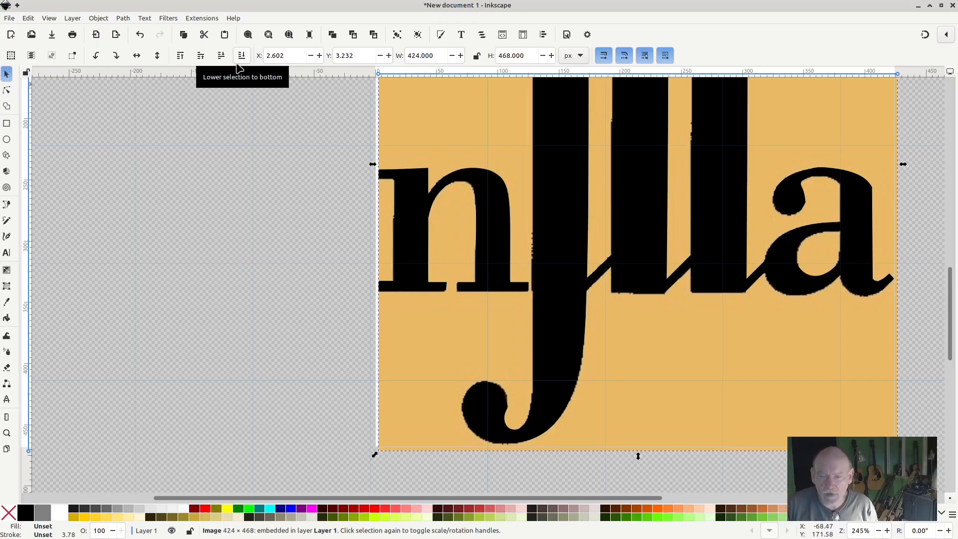
{"action": "left_click", "coordinate": [554, 180]}
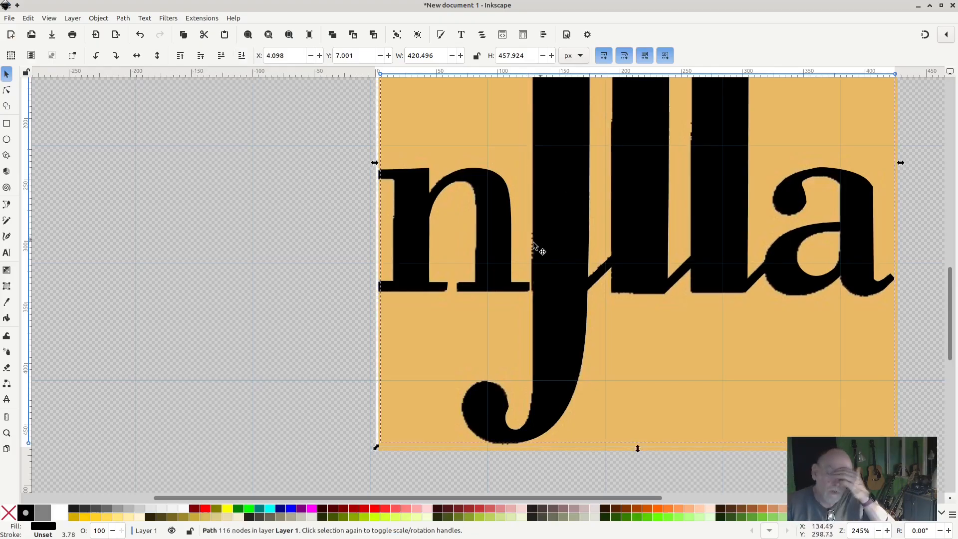
{"action": "left_click", "coordinate": [567, 183]}
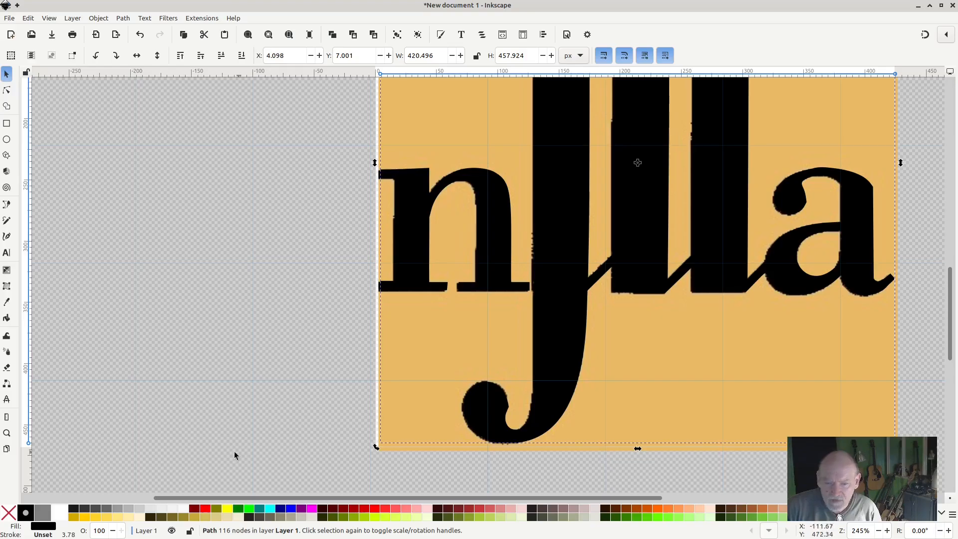
Step: Fill the traced lettering path with red and set its opacity to 50%
{"action": "left_click", "coordinate": [205, 509]}
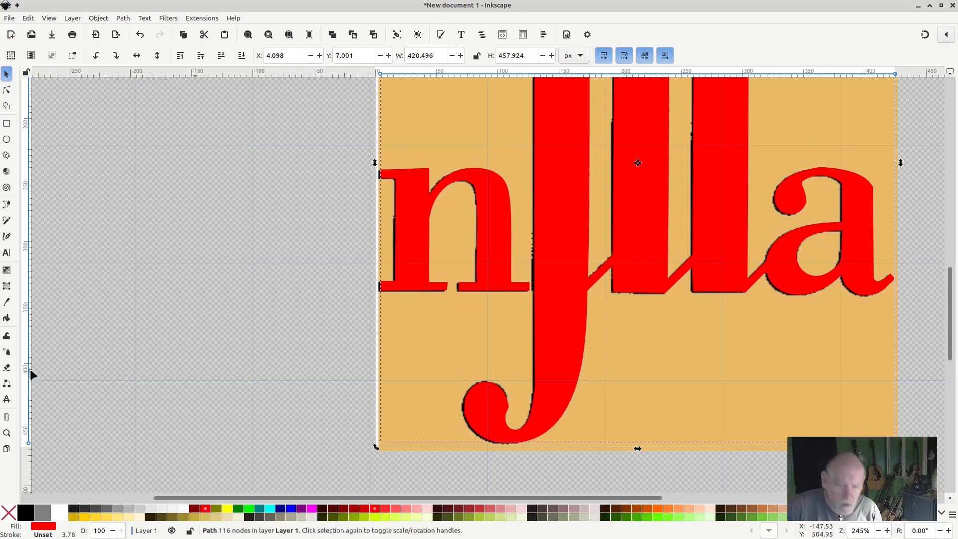
{"action": "double_click", "coordinate": [100, 532]}
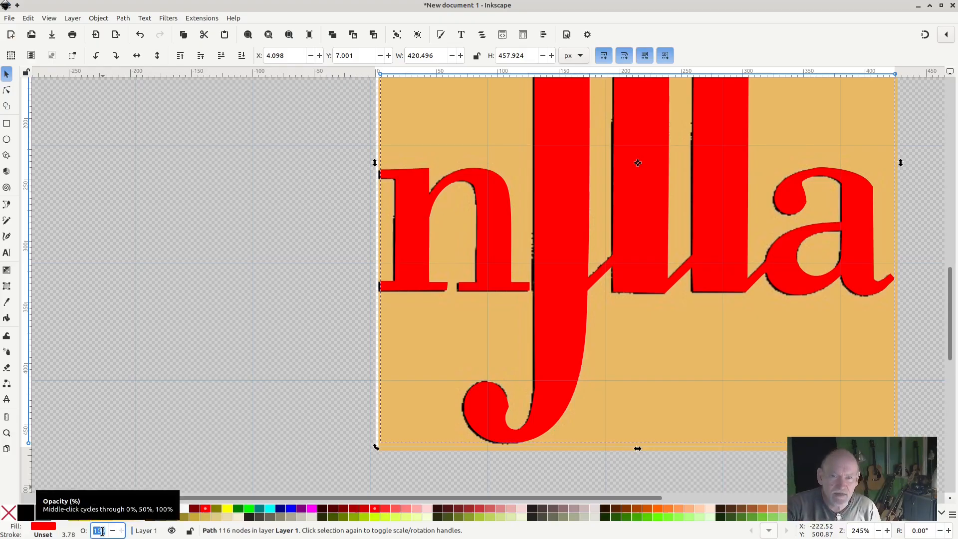
{"action": "type", "text": "50"}
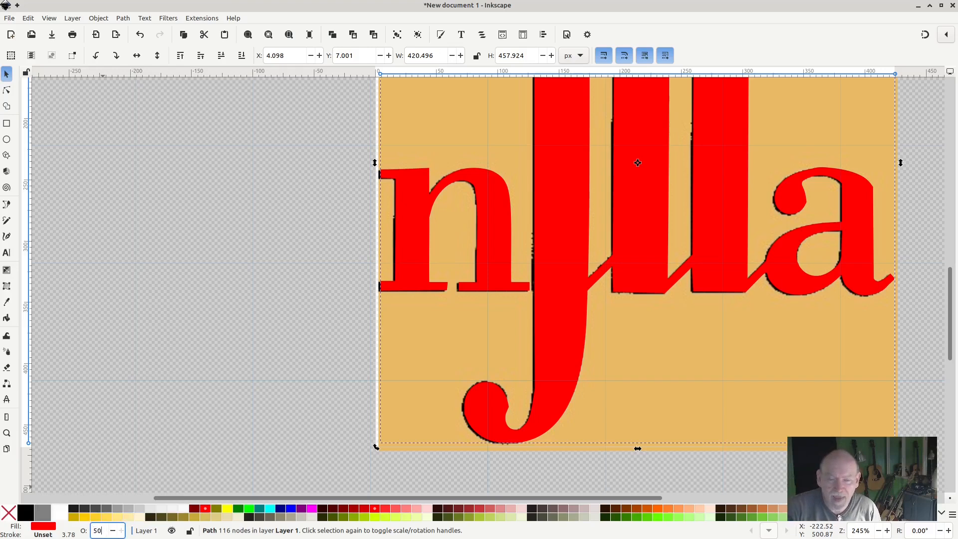
{"action": "key", "text": "Return"}
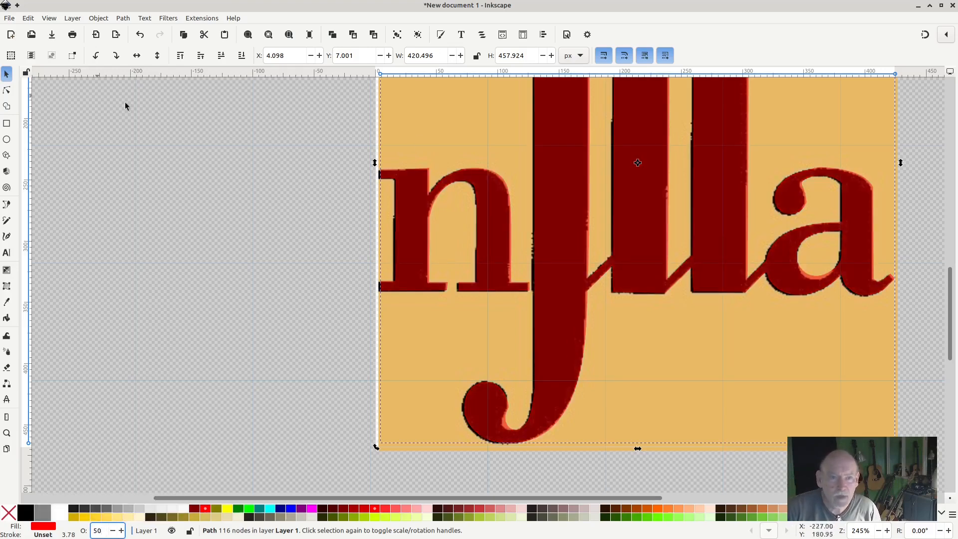
Step: Nudge the translucent red path over the bitmap lettering to about X 2.9, Y 7.4 px so their edges line up
{"action": "mouse_move", "coordinate": [555, 165]}
{"action": "left_mouse_down"}
{"action": "mouse_move", "coordinate": [551, 175]}
{"action": "mouse_move", "coordinate": [399, 203]}
{"action": "mouse_move", "coordinate": [630, 218]}
{"action": "mouse_move", "coordinate": [556, 223]}
{"action": "mouse_move", "coordinate": [464, 210]}
{"action": "mouse_move", "coordinate": [500, 167]}
{"action": "mouse_move", "coordinate": [503, 136]}
{"action": "mouse_move", "coordinate": [594, 160]}
{"action": "mouse_move", "coordinate": [613, 178]}
{"action": "mouse_move", "coordinate": [555, 165]}
{"action": "left_mouse_up"}
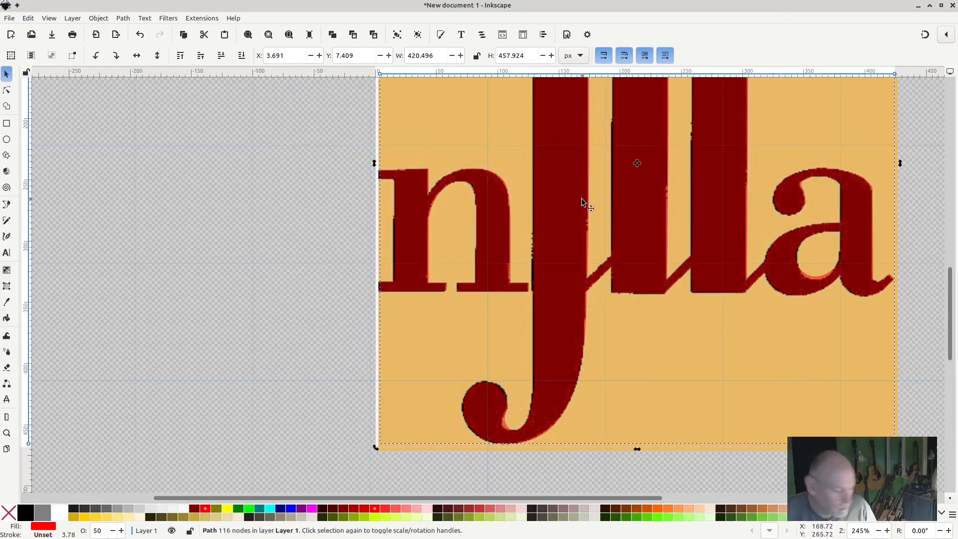
{"action": "key", "text": "3"}
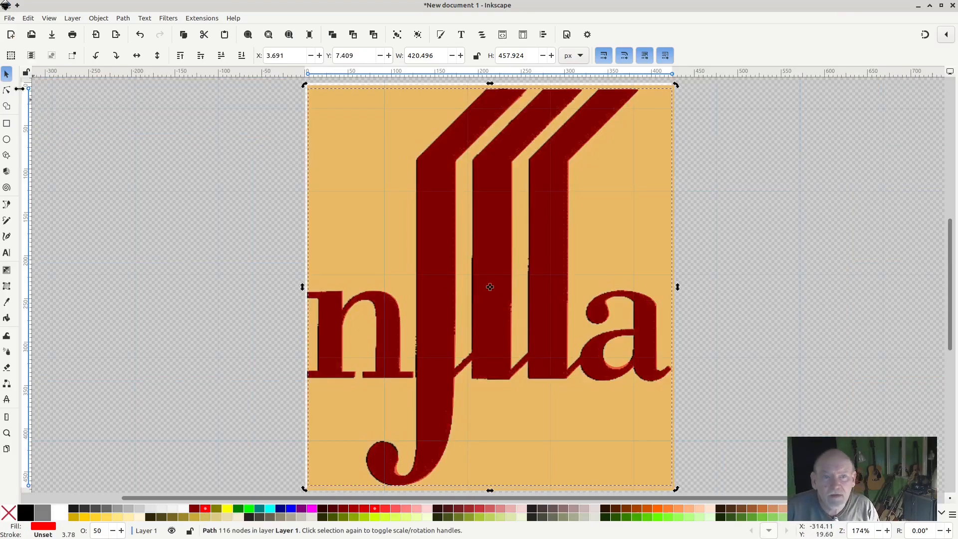
{"action": "left_click", "coordinate": [8, 90]}
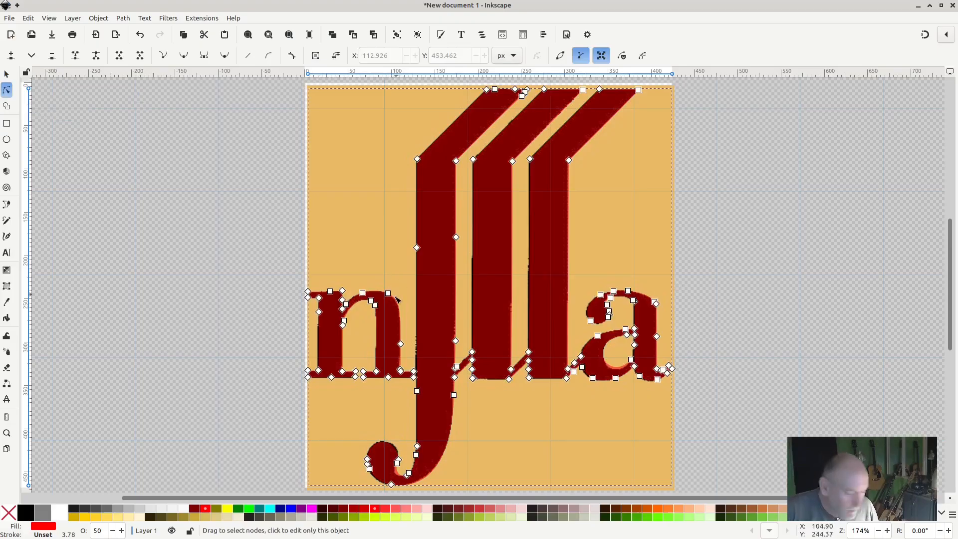
{"action": "scroll", "coordinate": [366, 344], "scroll_direction": "up", "scroll_amount": 4}
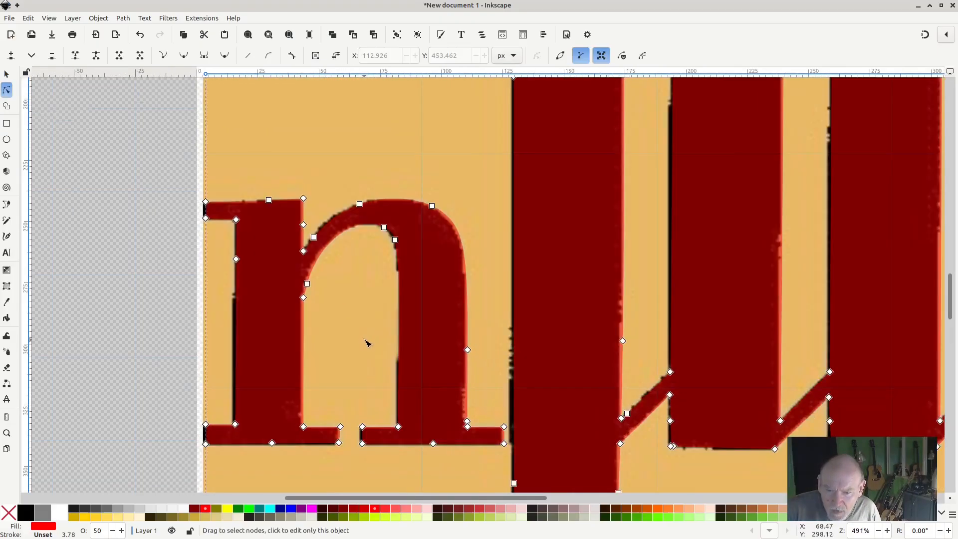
{"action": "scroll", "coordinate": [366, 339], "scroll_direction": "down", "scroll_amount": 1}
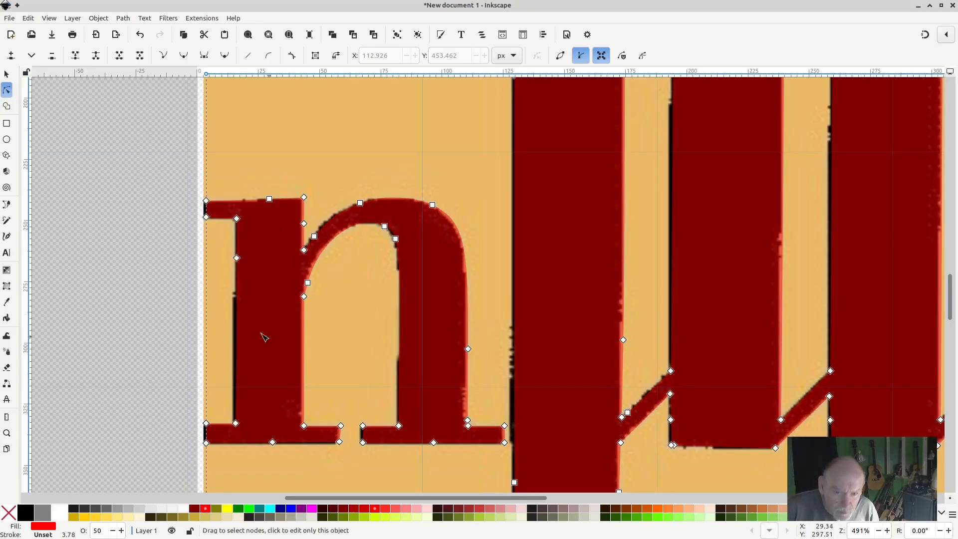
{"action": "left_click", "coordinate": [7, 74]}
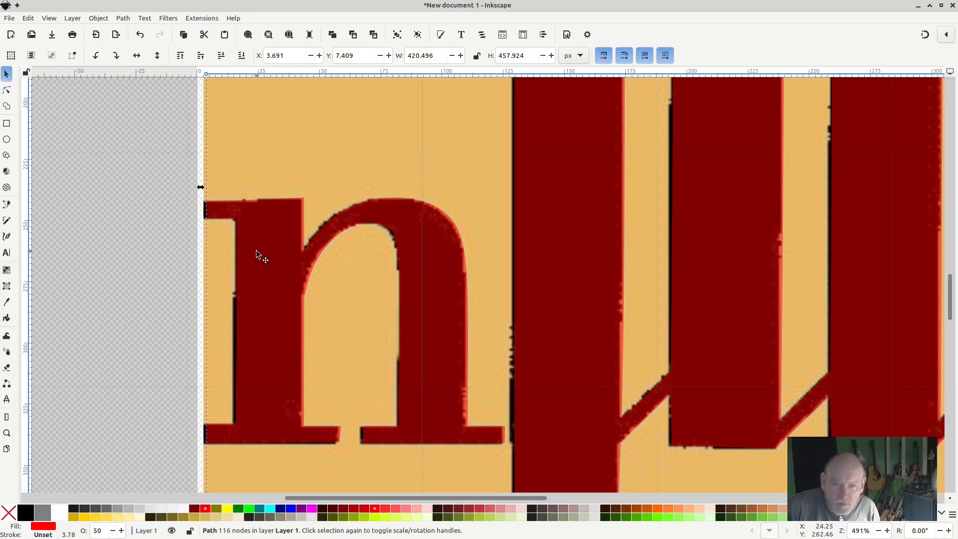
{"action": "left_click_drag", "start_coordinate": [254, 254], "coordinate": [250, 250]}
{"action": "left_click_drag", "start_coordinate": [413, 340], "coordinate": [416, 342]}
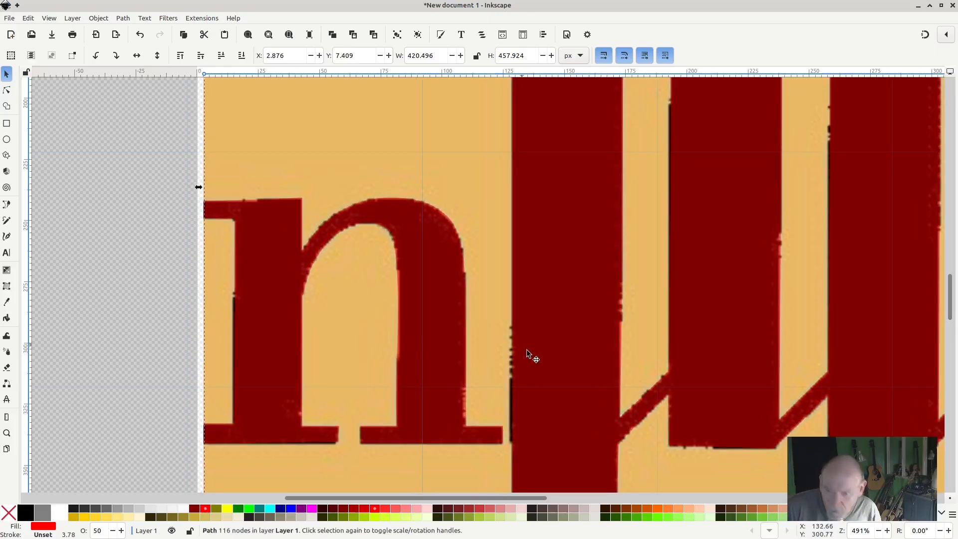
Step: Reshape the curve segments at the letter j's ball terminal and inner hook to match the bitmap beneath
{"action": "scroll", "coordinate": [538, 317], "scroll_direction": "up", "scroll_amount": 15}
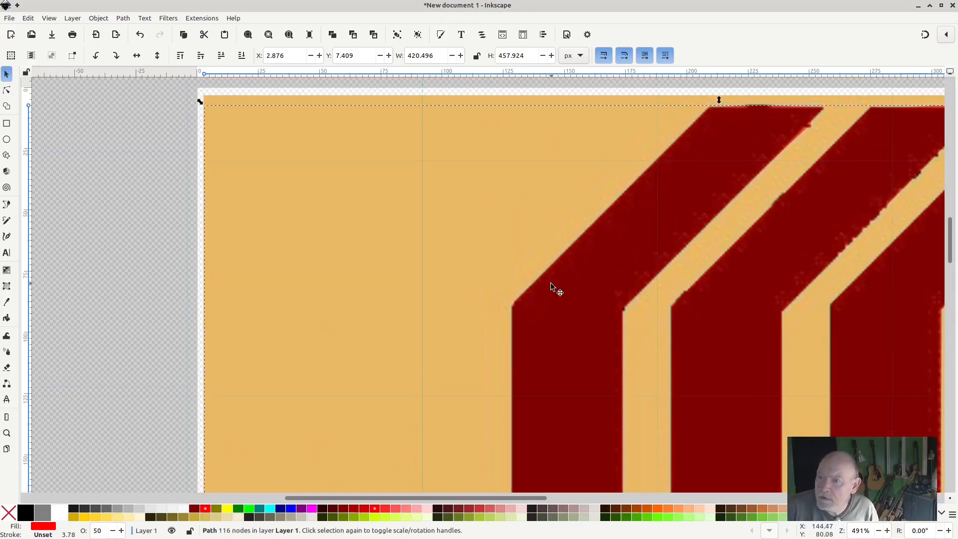
{"action": "scroll", "coordinate": [545, 288], "scroll_direction": "down", "scroll_amount": 17}
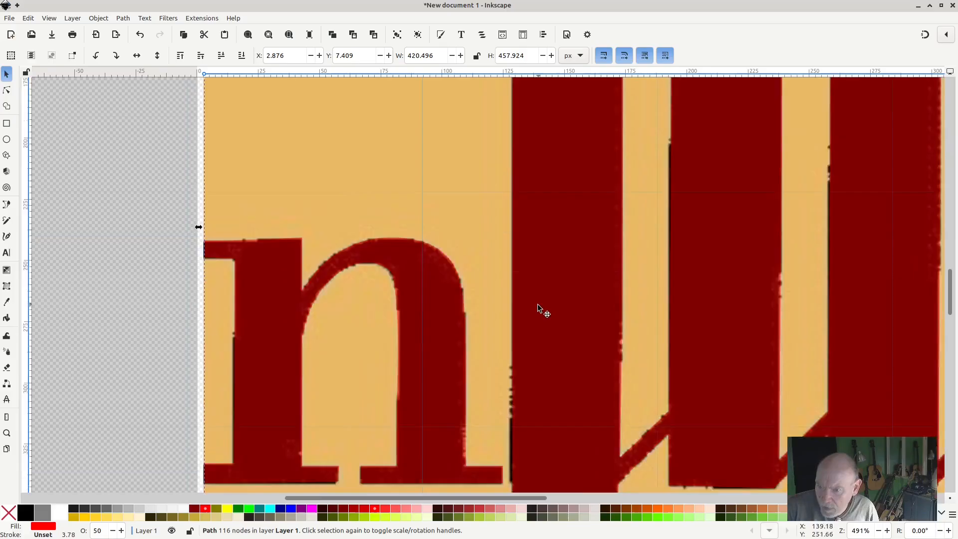
{"action": "scroll", "coordinate": [539, 309], "scroll_direction": "down", "scroll_amount": 15}
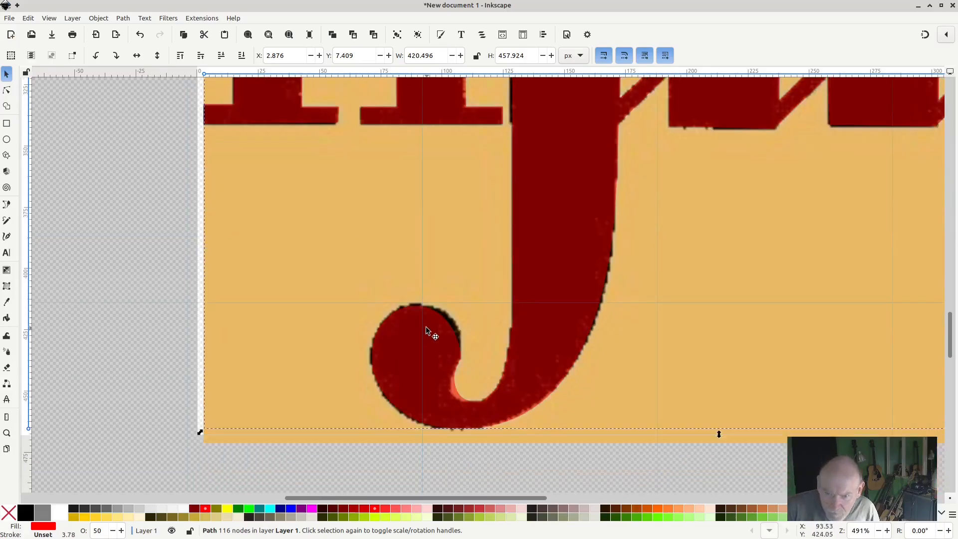
{"action": "left_click", "coordinate": [426, 330]}
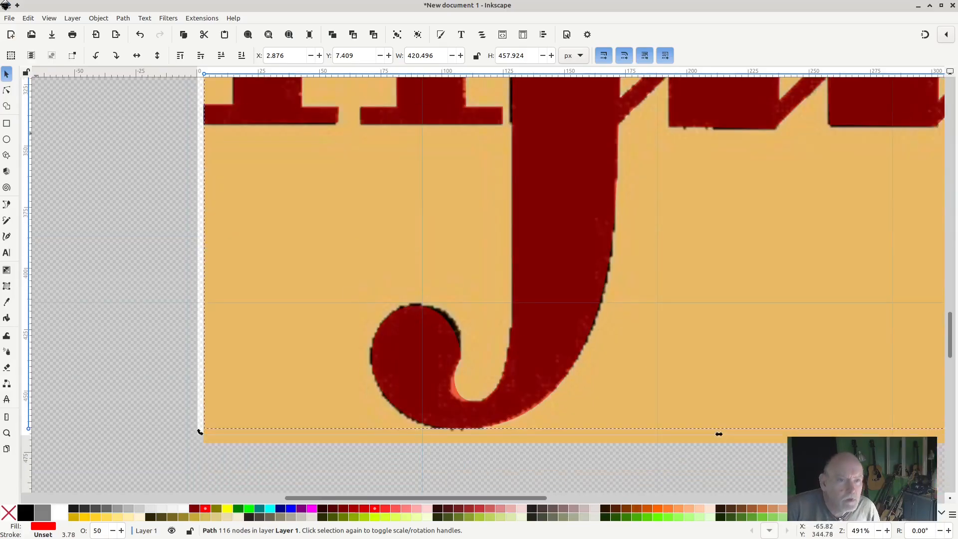
{"action": "left_click", "coordinate": [7, 91]}
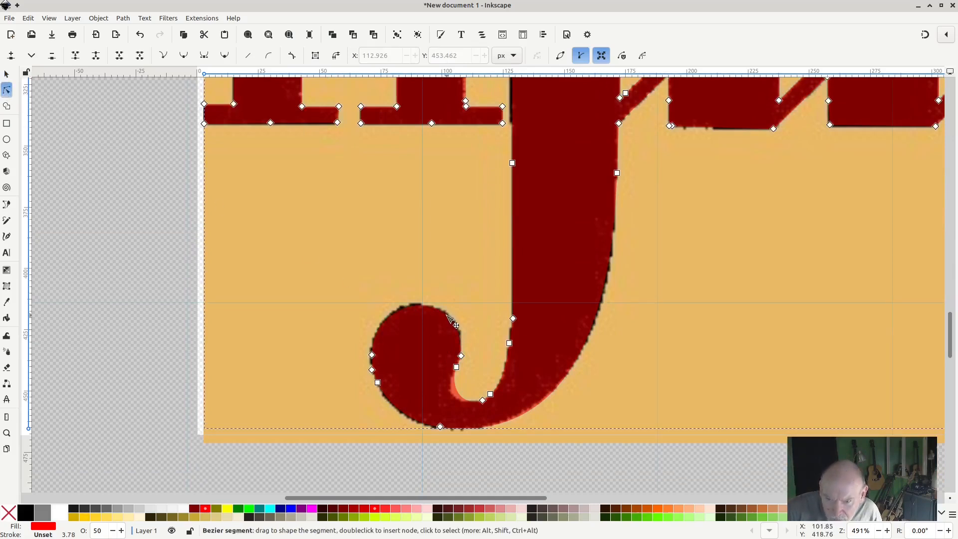
{"action": "left_click_drag", "start_coordinate": [447, 315], "coordinate": [447, 315]}
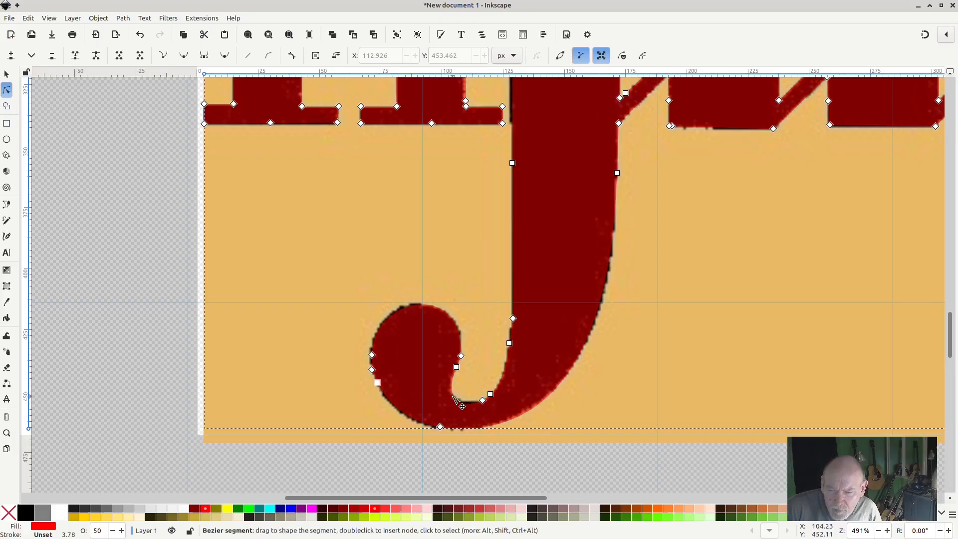
Step: Reshape the curve of the enclosed counter in the letter a by its segments and upper handle to follow the bitmap outline
{"action": "scroll", "coordinate": [599, 265], "scroll_direction": "up", "scroll_amount": 10}
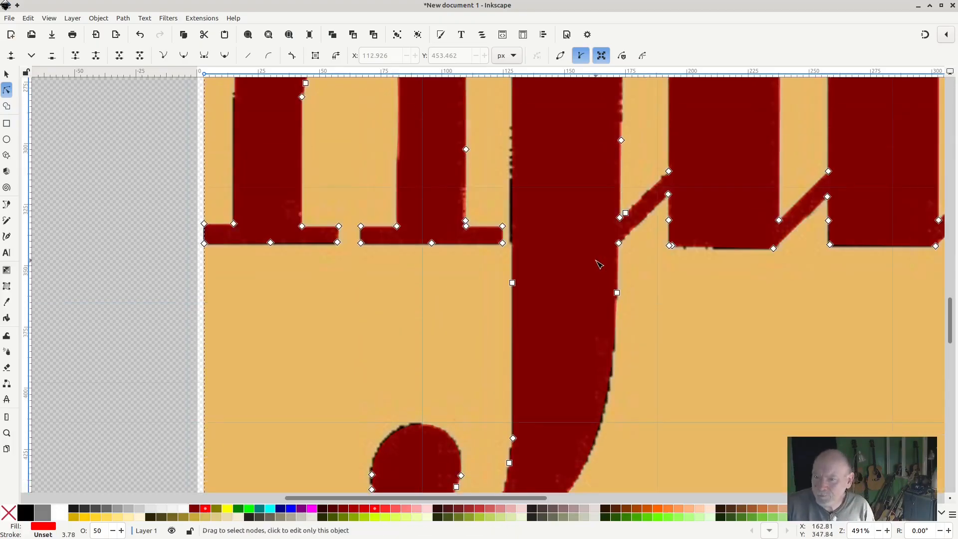
{"action": "scroll", "coordinate": [599, 264], "scroll_direction": "up", "scroll_amount": 6}
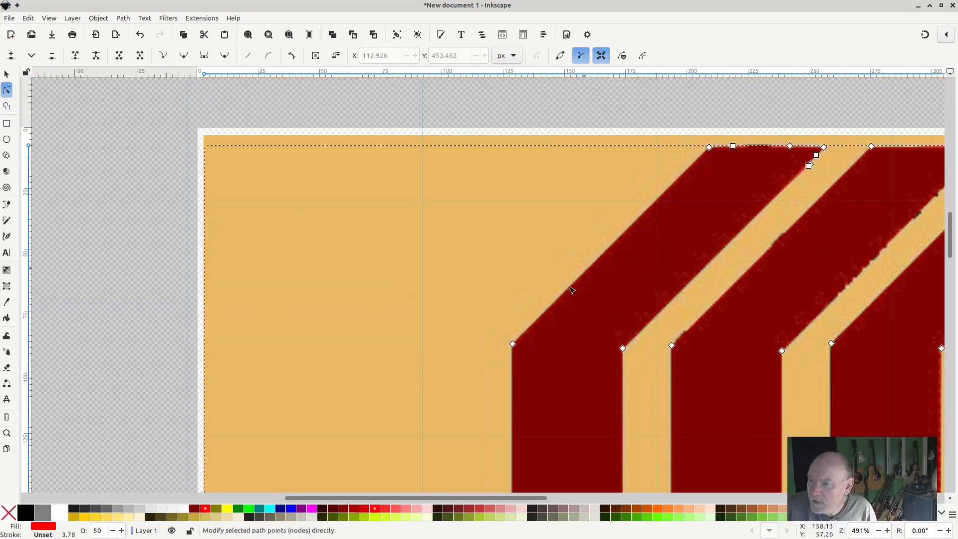
{"action": "scroll", "coordinate": [457, 498], "scroll_direction": "right", "scroll_amount": 3}
{"action": "scroll", "coordinate": [468, 502], "scroll_direction": "right", "scroll_amount": 9}
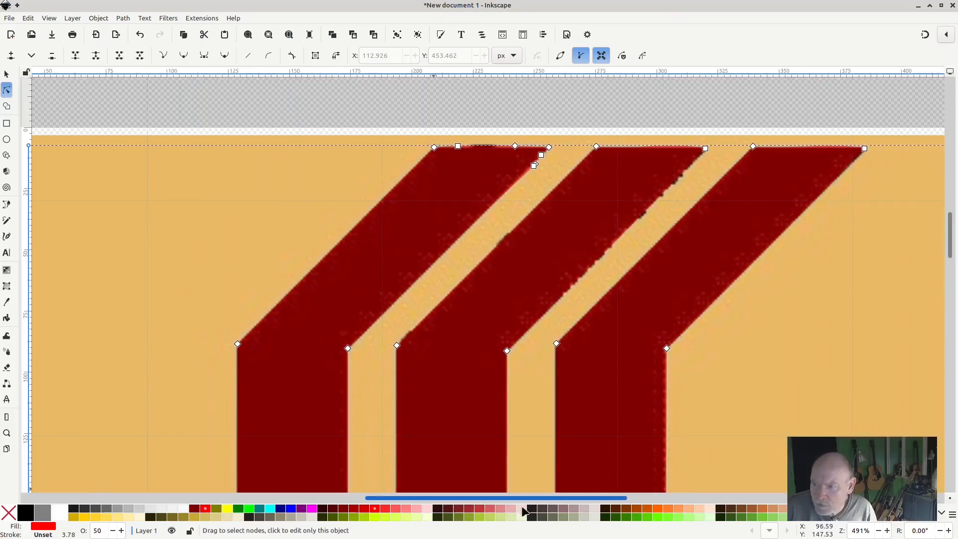
{"action": "scroll", "coordinate": [572, 298], "scroll_direction": "down", "scroll_amount": 11}
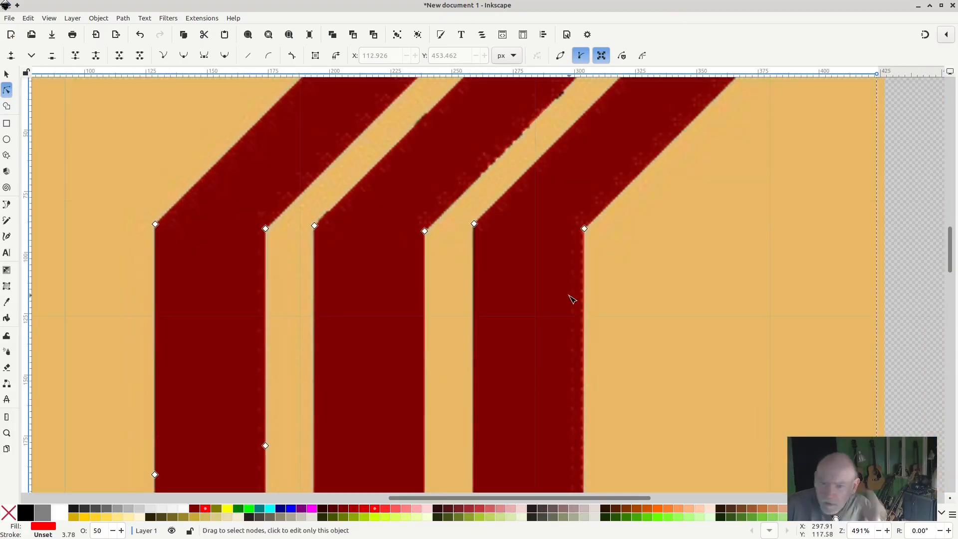
{"action": "scroll", "coordinate": [563, 296], "scroll_direction": "down", "scroll_amount": 2}
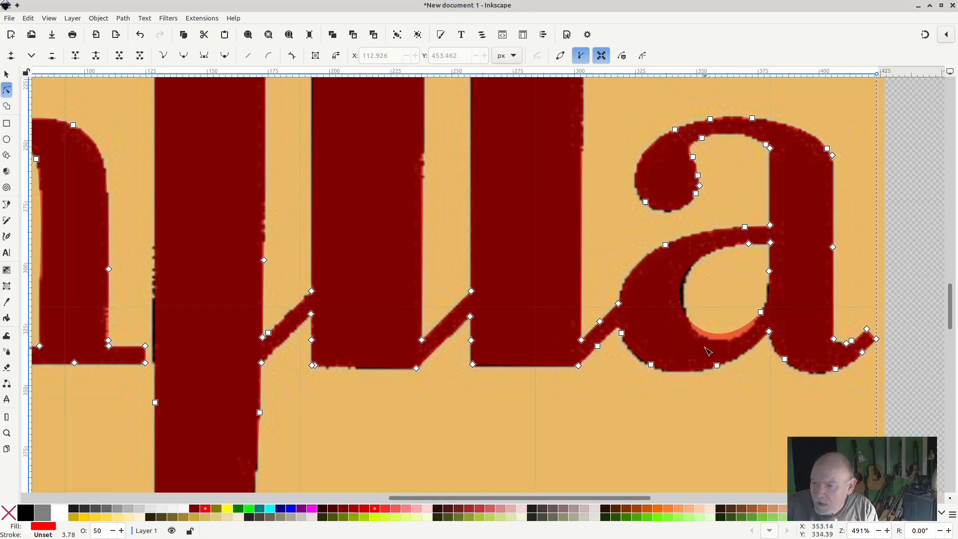
{"action": "left_click", "coordinate": [684, 287]}
{"action": "left_click_drag", "start_coordinate": [682, 286], "coordinate": [691, 289]}
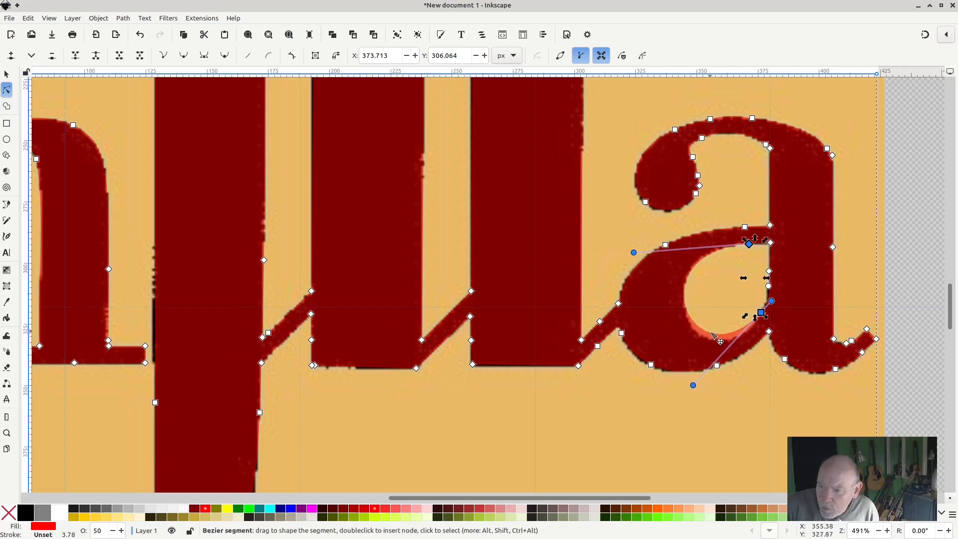
{"action": "mouse_move", "coordinate": [720, 344]}
{"action": "left_mouse_down"}
{"action": "mouse_move", "coordinate": [709, 350]}
{"action": "mouse_move", "coordinate": [720, 350]}
{"action": "left_mouse_up"}
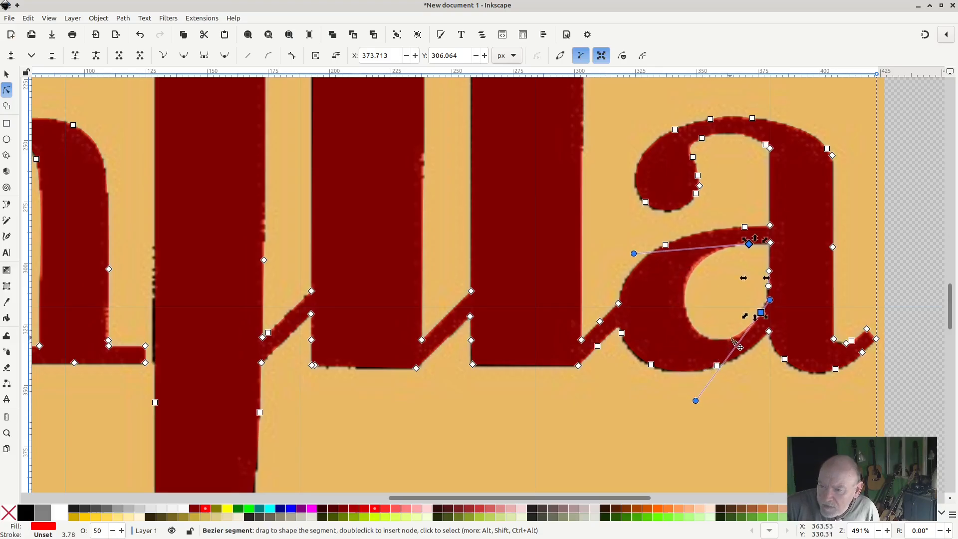
{"action": "left_click_drag", "start_coordinate": [637, 252], "coordinate": [630, 249]}
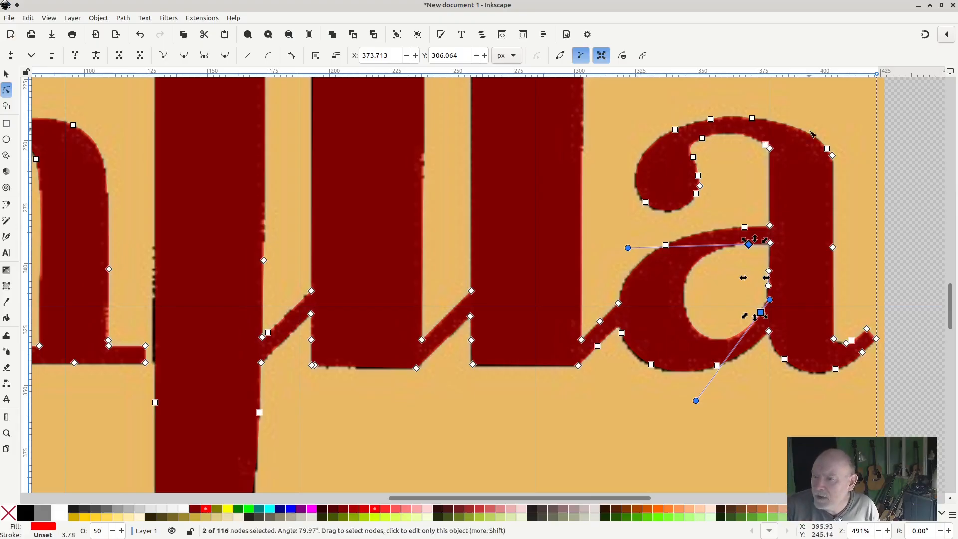
Step: Move the original bitmap off the page to the left of the traced lettering, to about X -510 px
{"action": "left_click", "coordinate": [808, 256]}
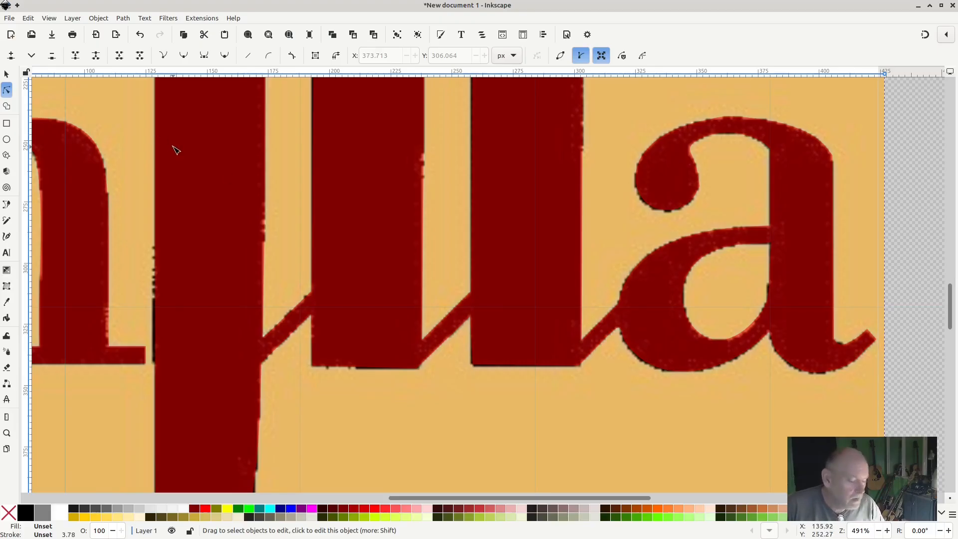
{"action": "key", "text": "5"}
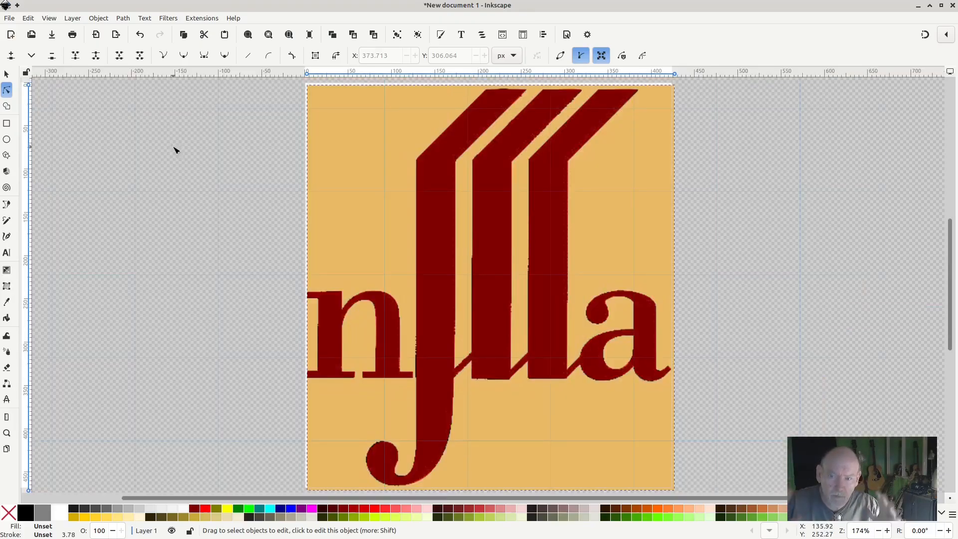
{"action": "left_click", "coordinate": [7, 75]}
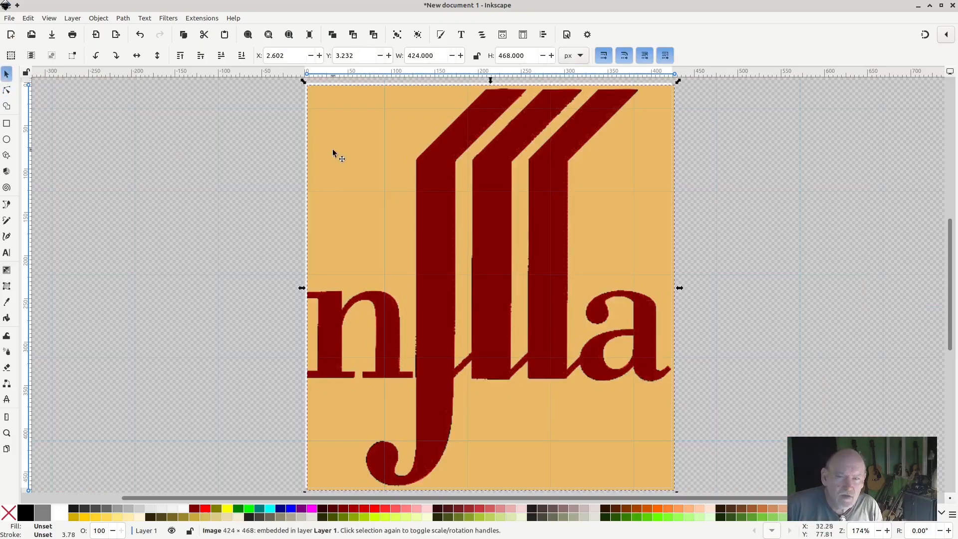
{"action": "mouse_move", "coordinate": [329, 133]}
{"action": "left_mouse_down"}
{"action": "mouse_move", "coordinate": [210, 159]}
{"action": "mouse_move", "coordinate": [65, 117]}
{"action": "mouse_move", "coordinate": [25, 130]}
{"action": "mouse_move", "coordinate": [184, 130]}
{"action": "left_mouse_up"}
{"action": "scroll", "coordinate": [682, 204], "scroll_direction": "right", "scroll_amount": 10}
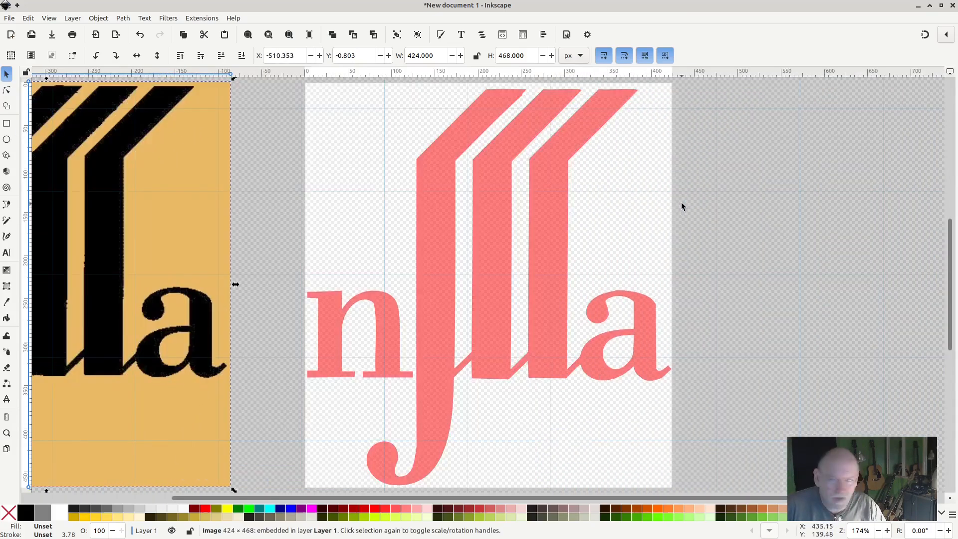
Step: Recolor the traced lettering path to a near-black dark gray fill, set its opacity to 100%, and deselect it
{"action": "left_click", "coordinate": [494, 244]}
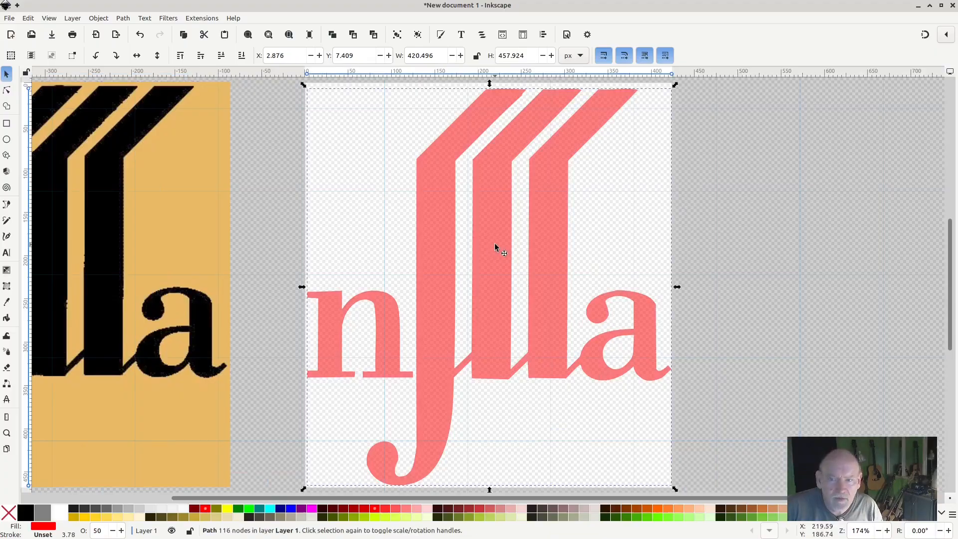
{"action": "left_click", "coordinate": [74, 512]}
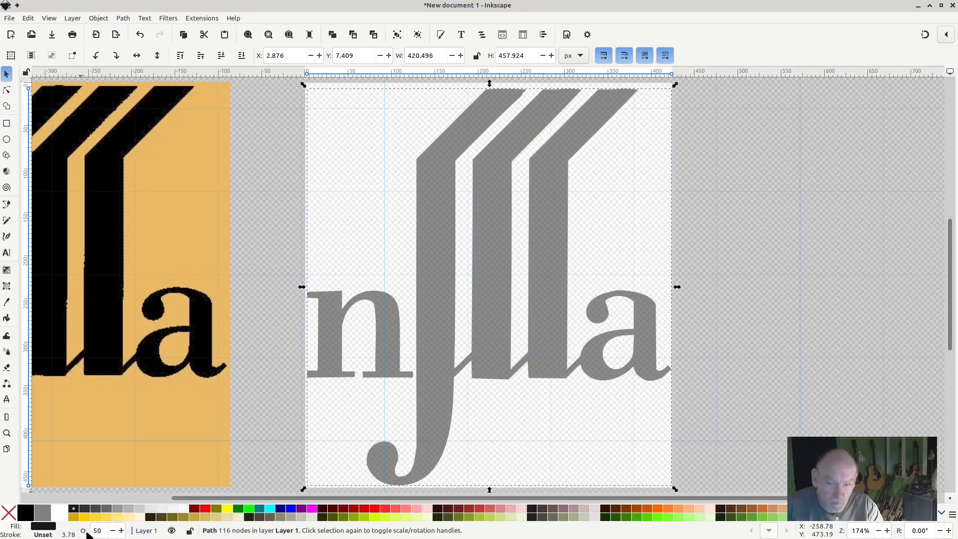
{"action": "left_click_drag", "start_coordinate": [104, 530], "coordinate": [84, 528]}
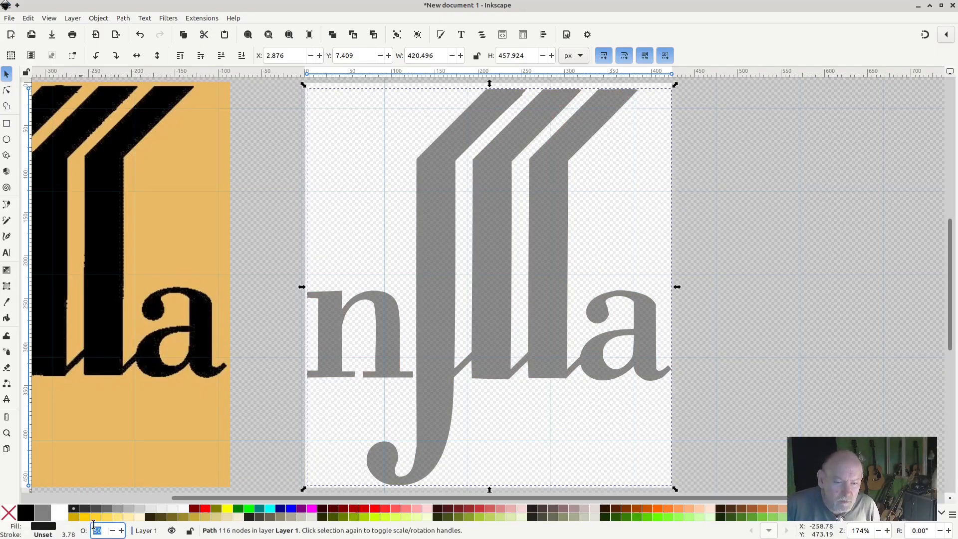
{"action": "type", "text": "10"}
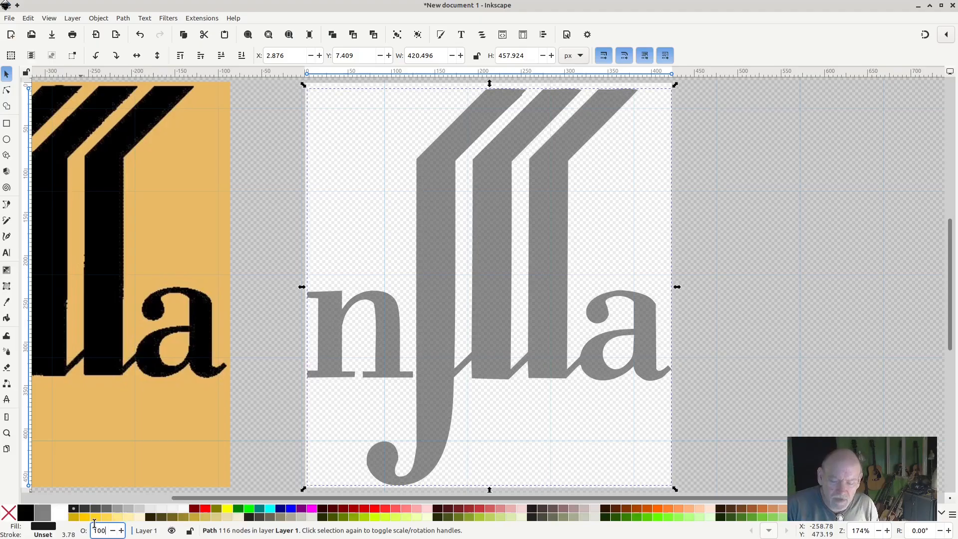
{"action": "type", "text": "0"}
{"action": "key", "text": "Return"}
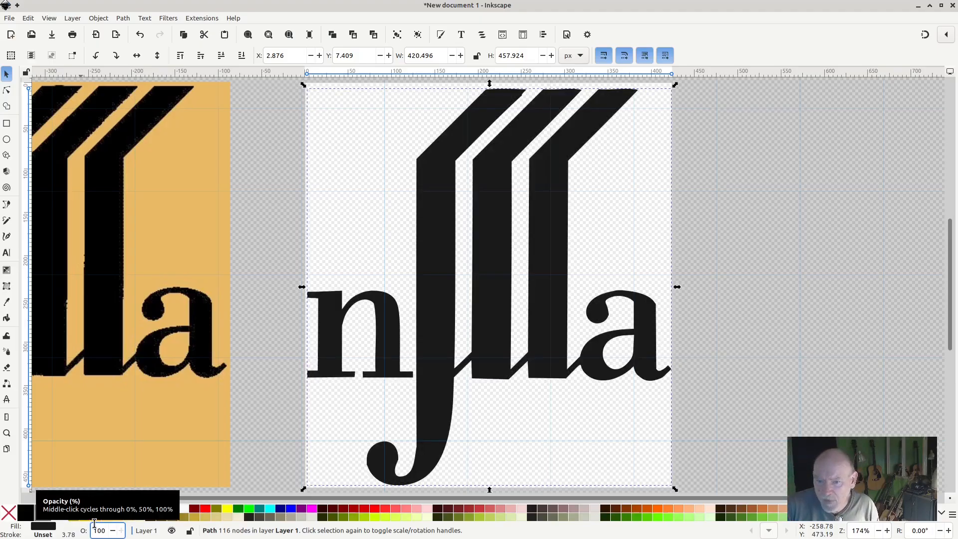
{"action": "left_click", "coordinate": [703, 281]}
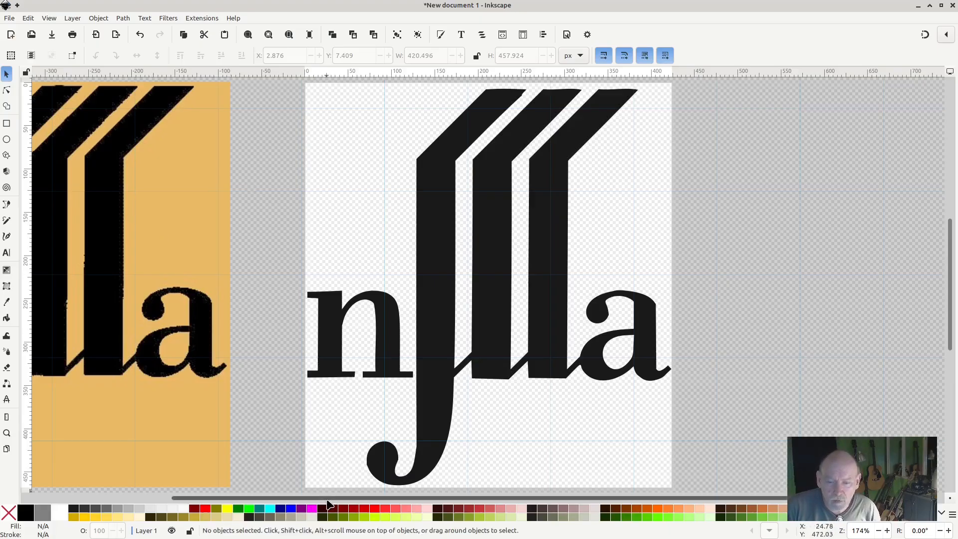
Step: Draw a rectangle of about 422 × 465 px covering the page and the traced lettering
{"action": "left_click_drag", "start_coordinate": [328, 498], "coordinate": [178, 497]}
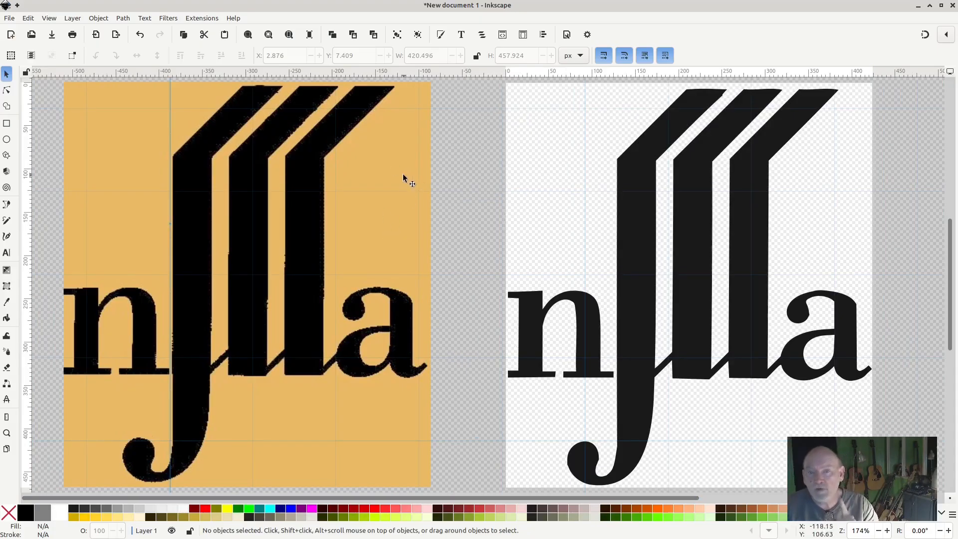
{"action": "left_click", "coordinate": [6, 122]}
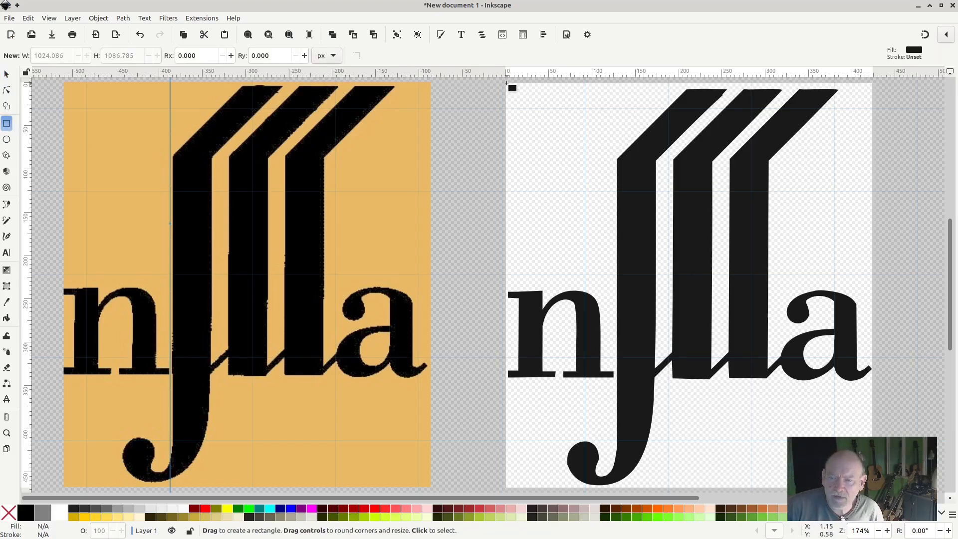
{"action": "left_click_drag", "start_coordinate": [507, 84], "coordinate": [872, 486]}
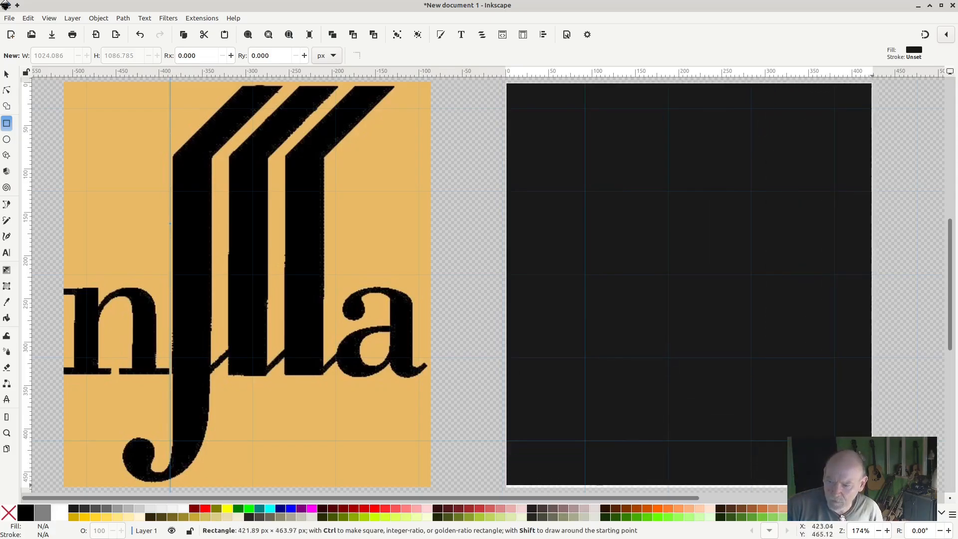
Step: Fill the new rectangle with the yellow-orange background color sampled from the original bitmap
{"action": "left_click", "coordinate": [7, 74]}
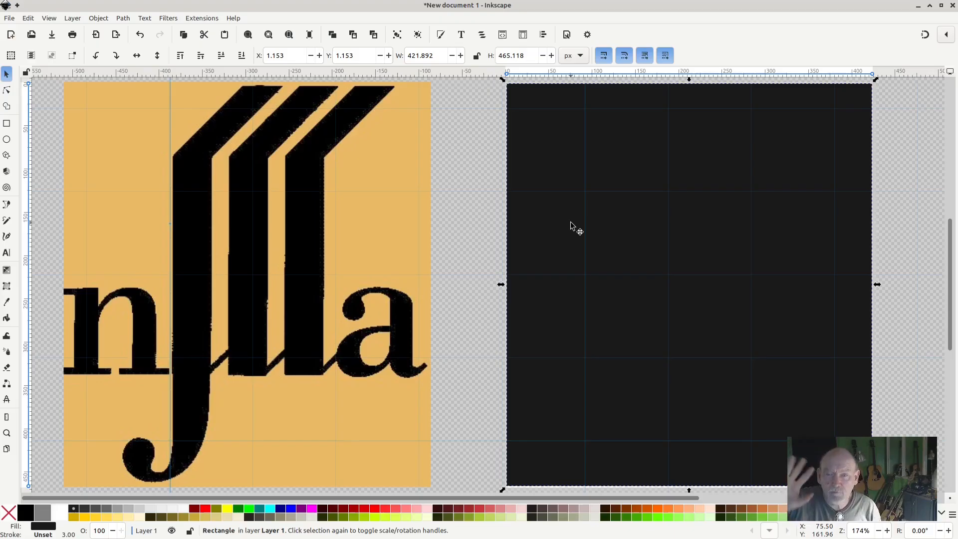
{"action": "left_click", "coordinate": [8, 303]}
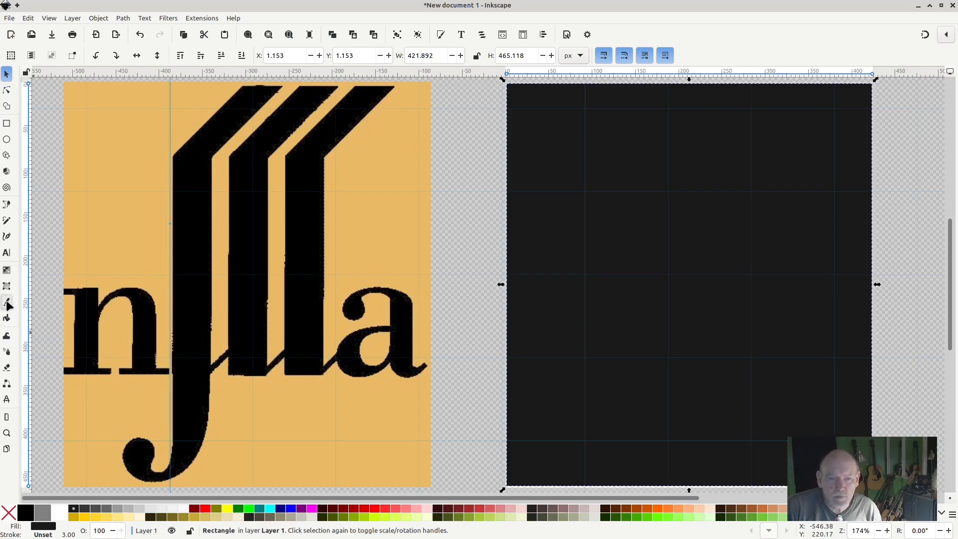
{"action": "left_click", "coordinate": [364, 182]}
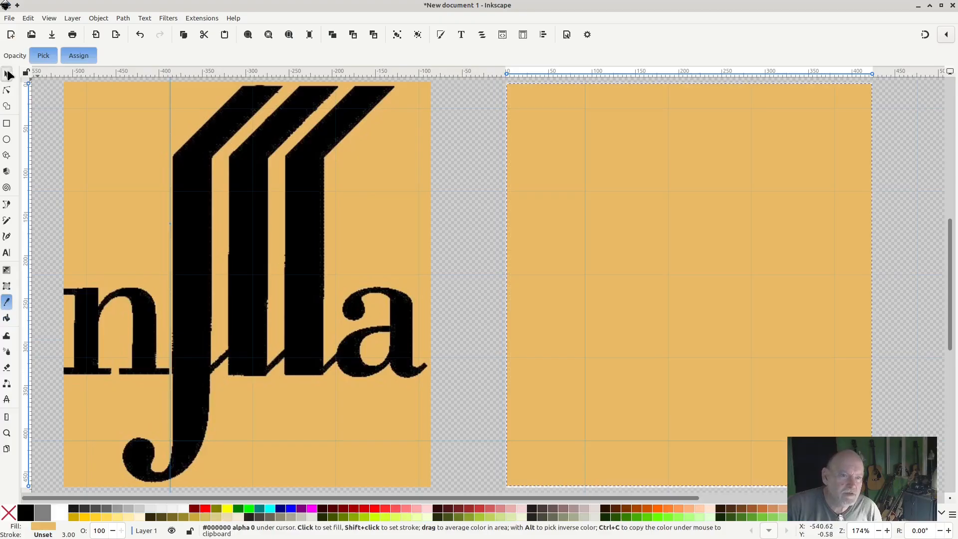
{"action": "left_click", "coordinate": [8, 75]}
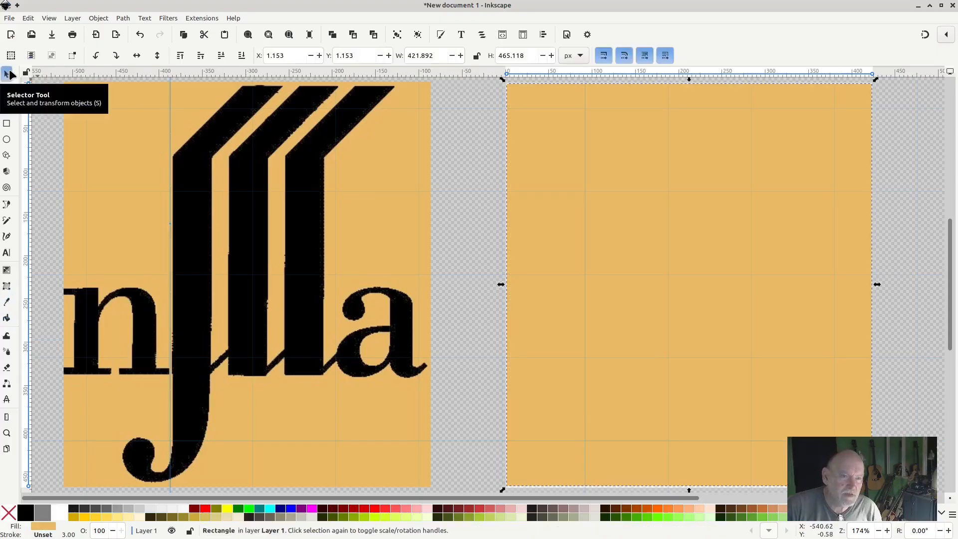
Step: Lower the yellow-orange rectangle to the bottom of the stacking order behind the lettering, and deselect it
{"action": "left_click", "coordinate": [706, 194]}
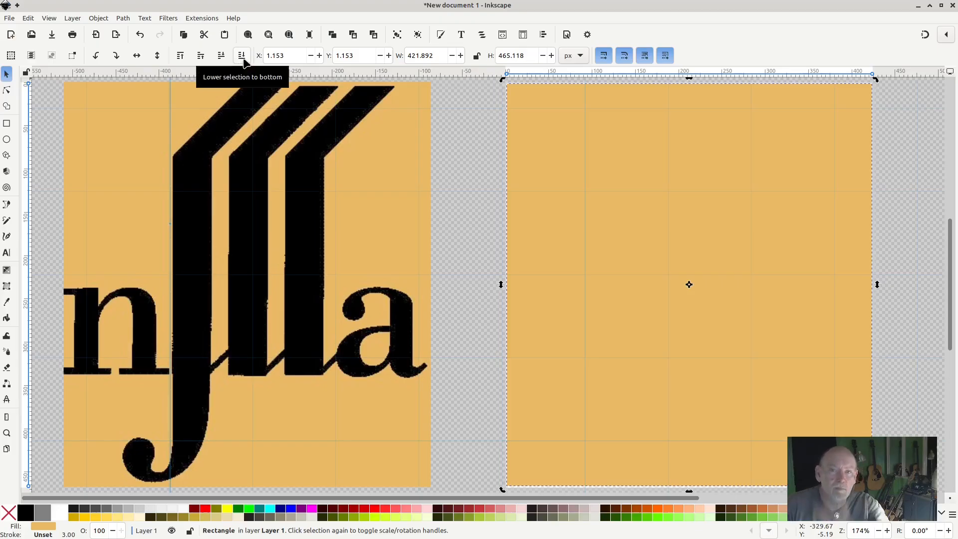
{"action": "left_click", "coordinate": [242, 56]}
{"action": "left_click", "coordinate": [482, 208]}
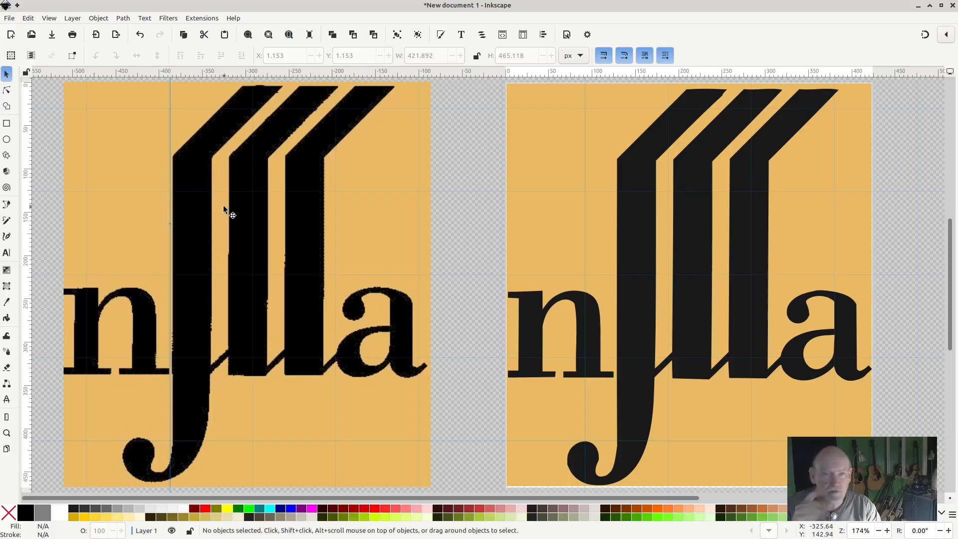
Step: Stretch the background rectangle's left and bottom edges past the page to make it about 424 × 469 px
{"action": "left_click", "coordinate": [549, 240]}
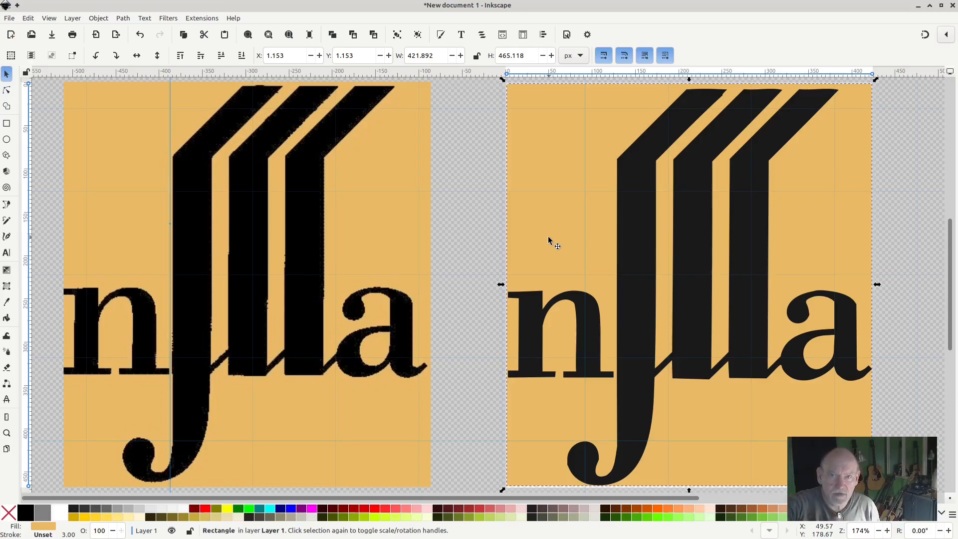
{"action": "left_click", "coordinate": [649, 209]}
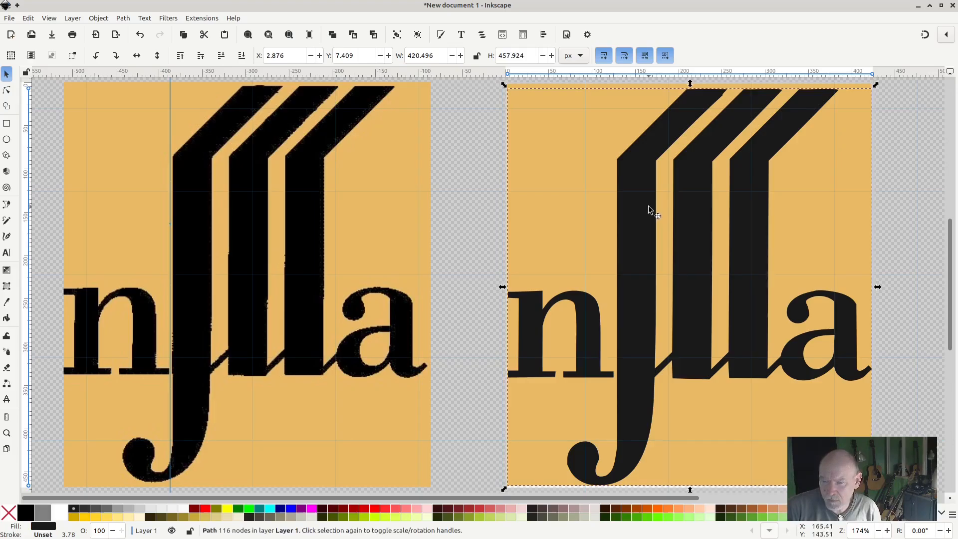
{"action": "left_click", "coordinate": [564, 211]}
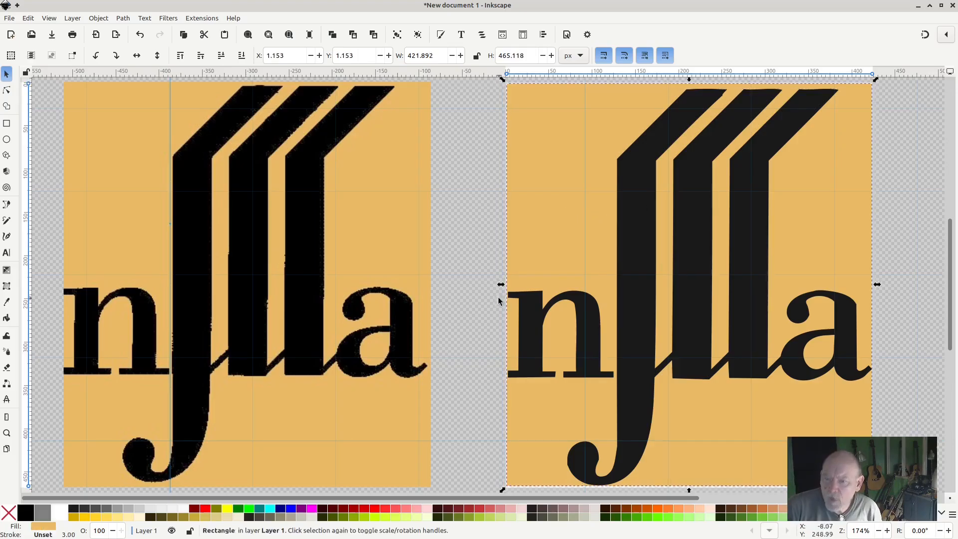
{"action": "left_click_drag", "start_coordinate": [501, 285], "coordinate": [501, 288]}
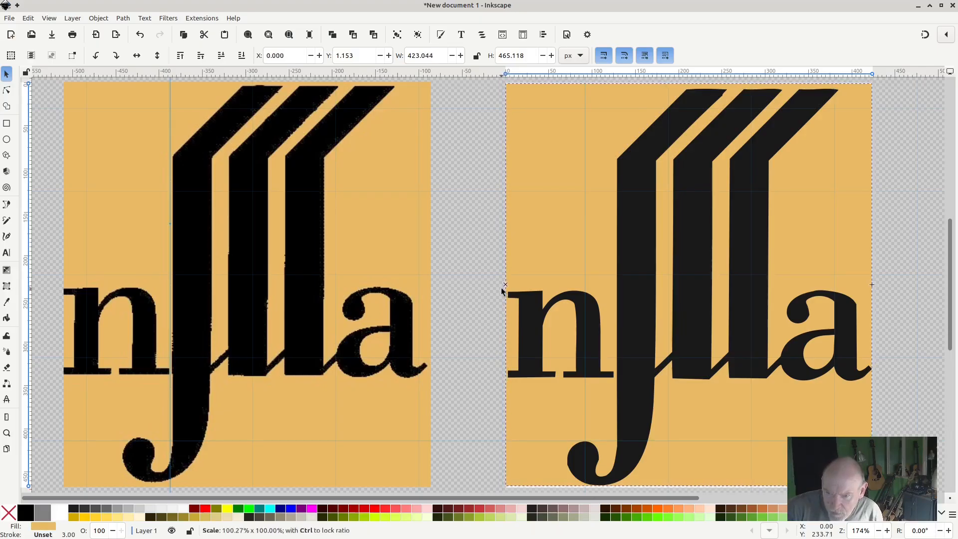
{"action": "scroll", "coordinate": [680, 404], "scroll_direction": "down", "scroll_amount": 2}
{"action": "left_click_drag", "start_coordinate": [687, 450], "coordinate": [687, 456]}
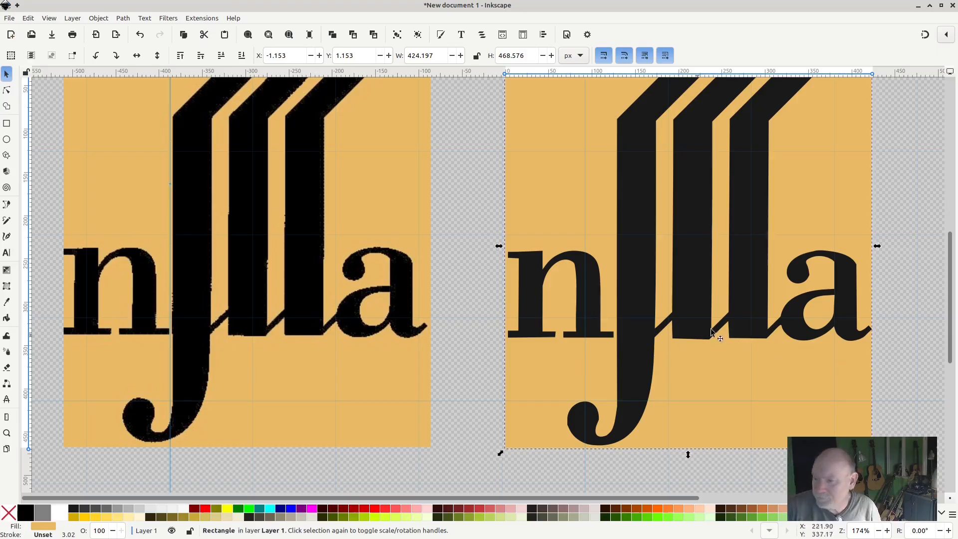
Step: Shrink the lettering path proportionally around its center to about 386 × 420 px, and select the background rectangle
{"action": "left_click", "coordinate": [685, 267]}
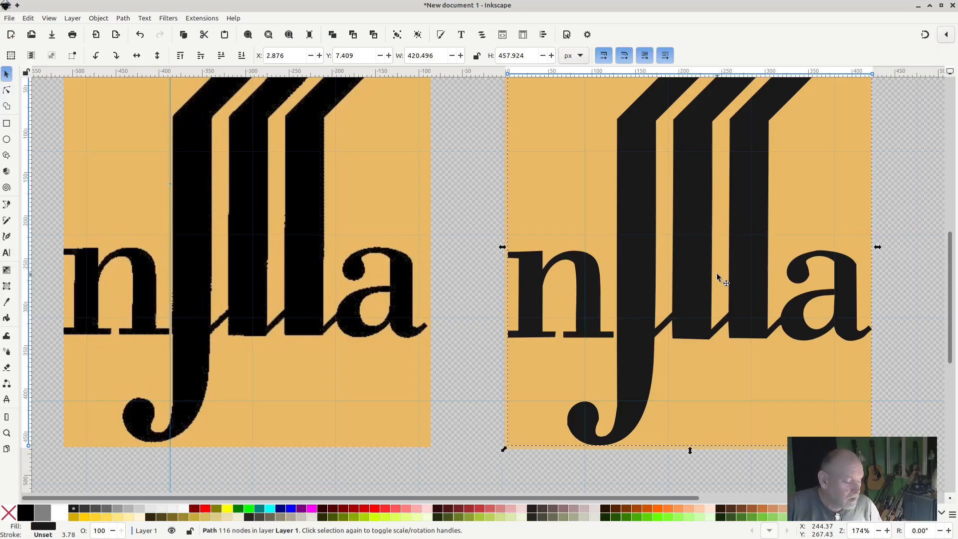
{"action": "key", "text": "ctrl"}
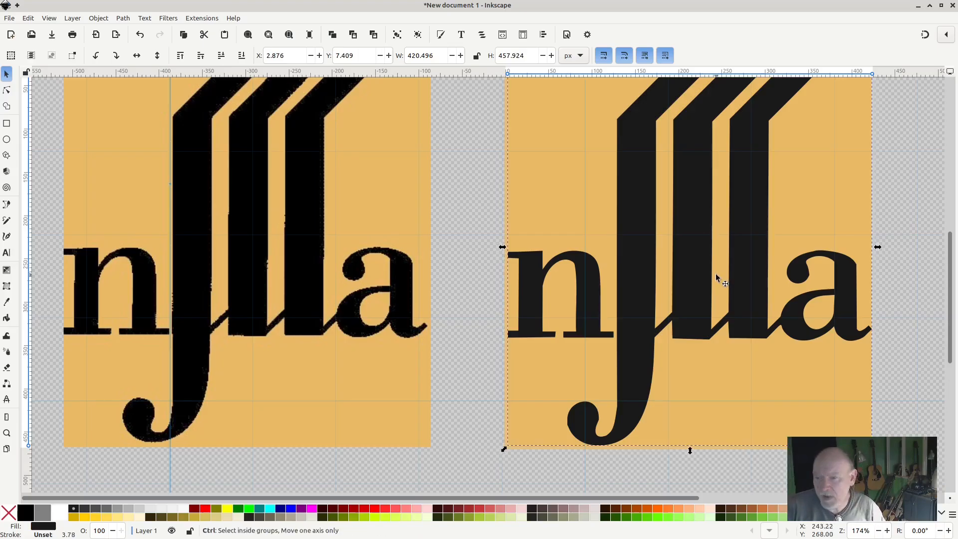
{"action": "key", "text": "shift"}
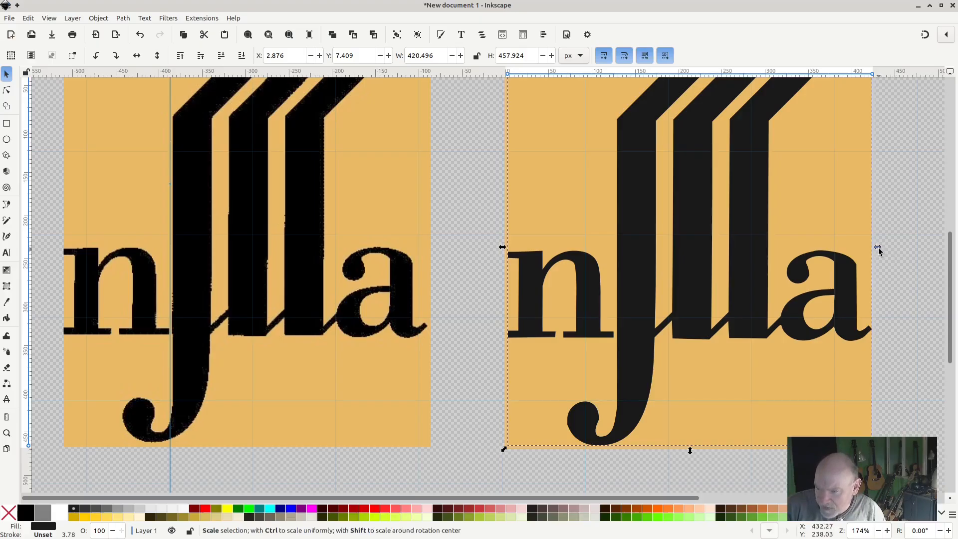
{"action": "left_click_drag", "start_coordinate": [879, 248], "coordinate": [865, 247]}
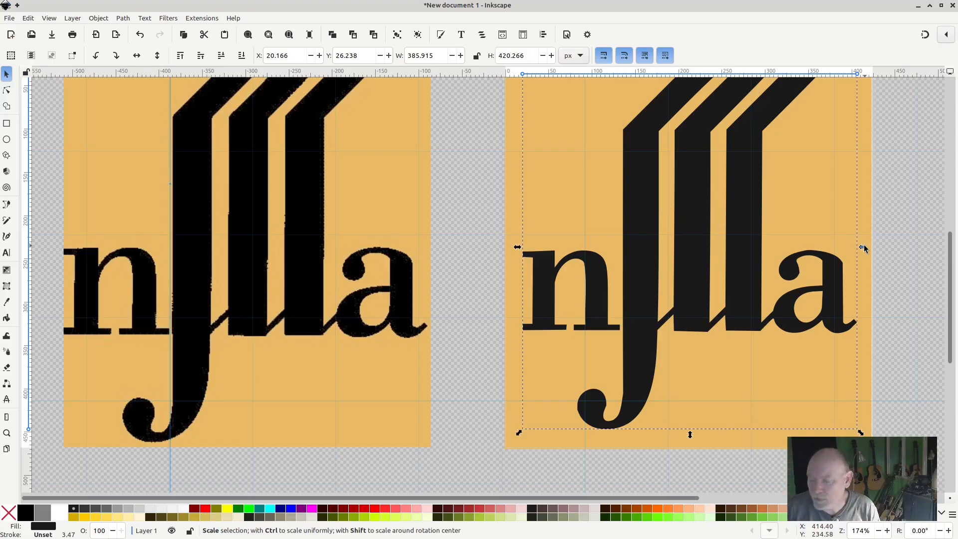
{"action": "left_click", "coordinate": [904, 307]}
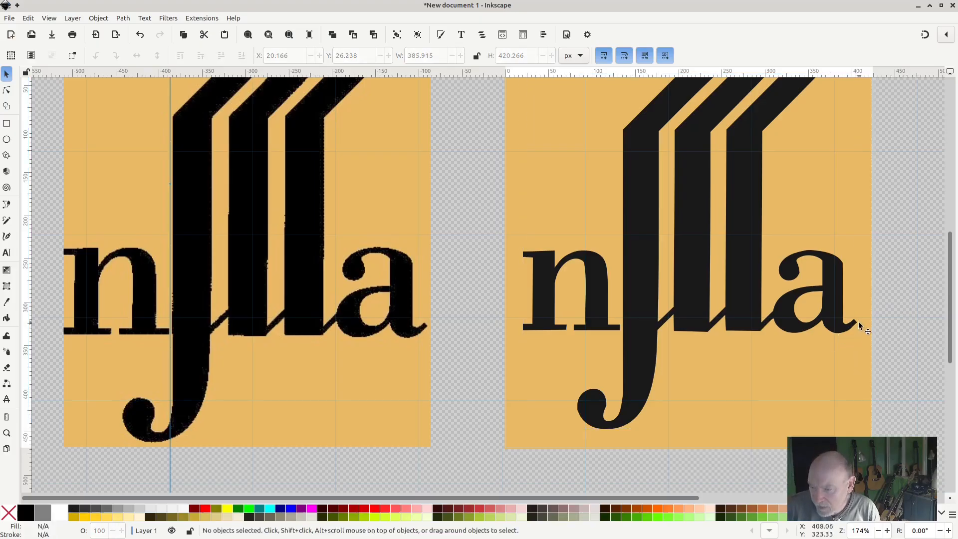
{"action": "scroll", "coordinate": [864, 338], "scroll_direction": "up", "scroll_amount": 4}
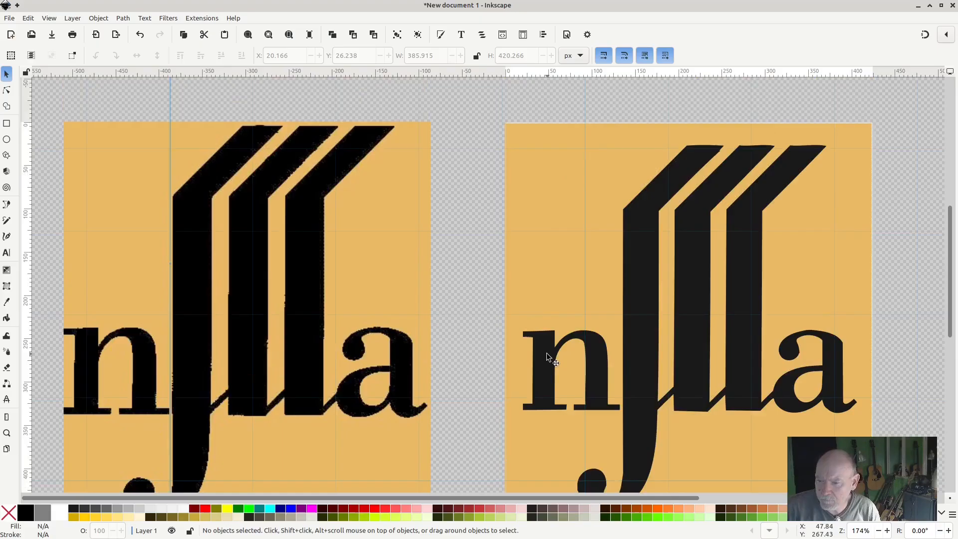
{"action": "scroll", "coordinate": [890, 293], "scroll_direction": "down", "scroll_amount": 4}
{"action": "left_click", "coordinate": [859, 365]}
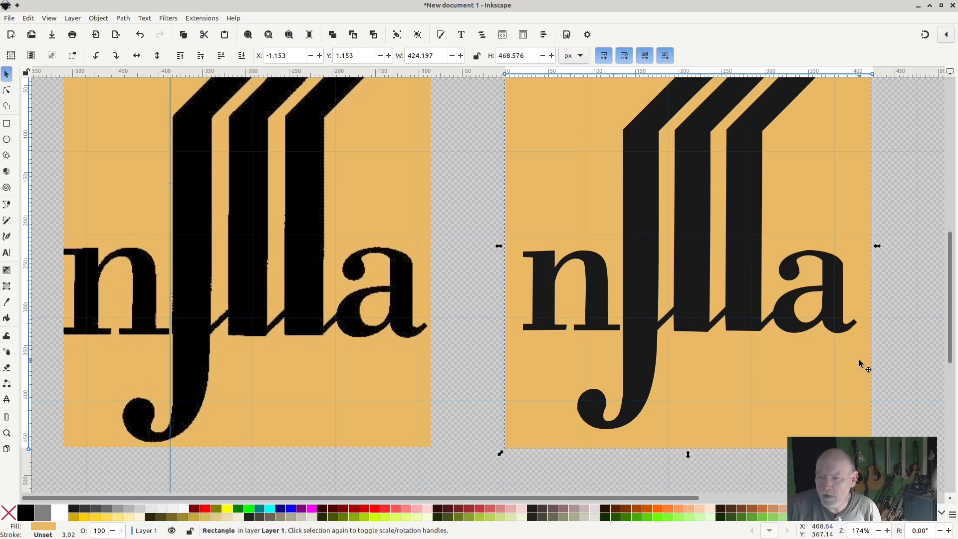
Step: Save the document as "njlla yellow back logo.svg" in the NJLLA Logo folder
{"action": "left_click", "coordinate": [53, 35]}
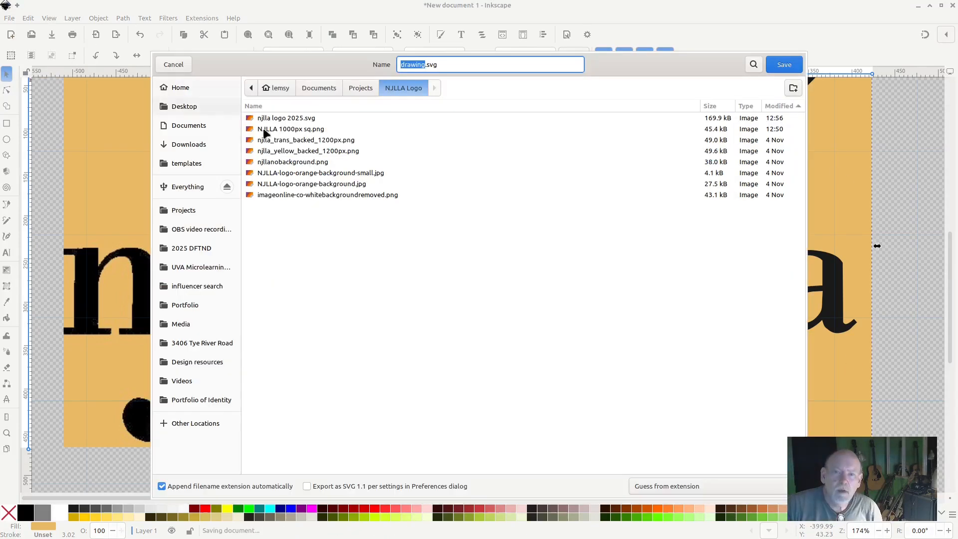
{"action": "left_click", "coordinate": [365, 87]}
{"action": "left_click", "coordinate": [414, 90]}
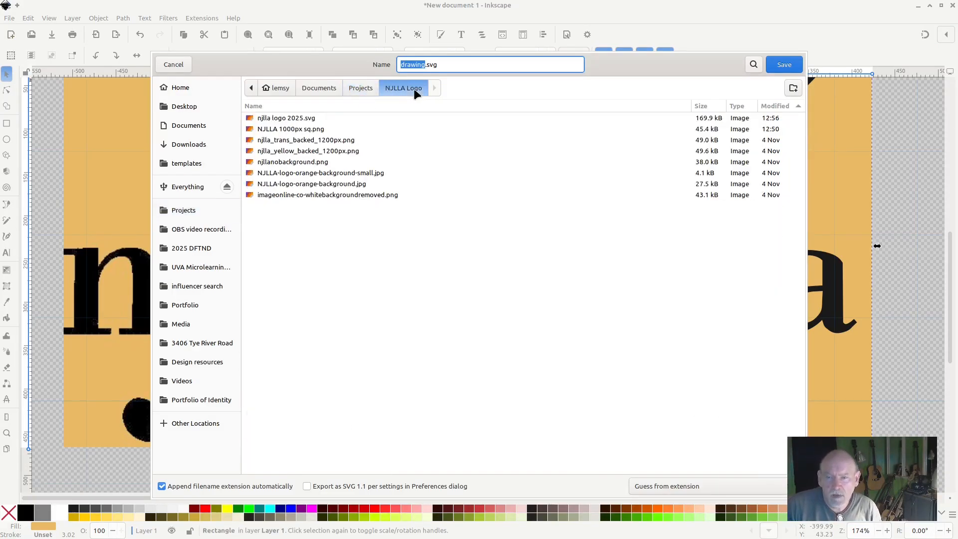
{"action": "left_click", "coordinate": [424, 64]}
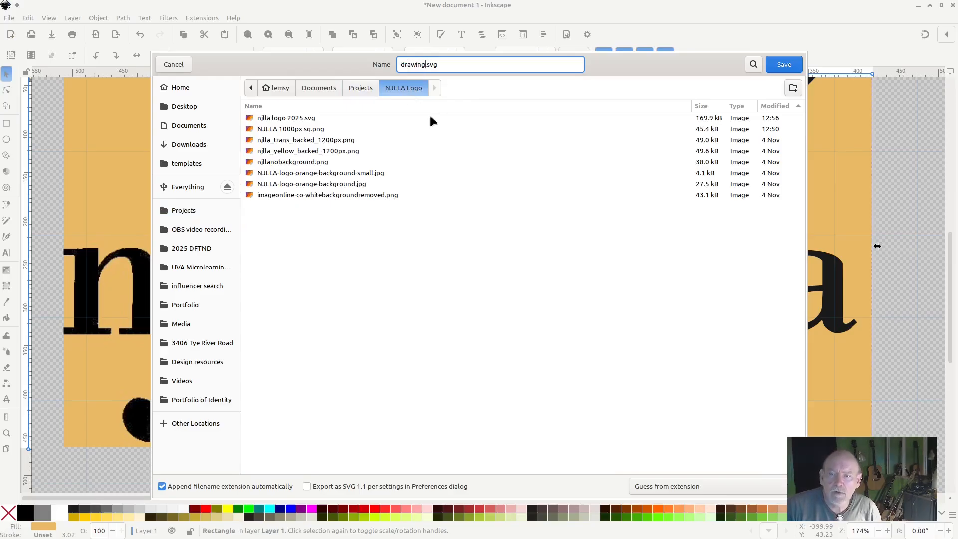
{"action": "key", "text": "BackSpace"}
{"action": "key", "text": "BackSpace"}
{"action": "key", "text": "BackSpace"}
{"action": "key", "text": "BackSpace"}
{"action": "key", "text": "BackSpace"}
{"action": "key", "text": "BackSpace"}
{"action": "key", "text": "BackSpace"}
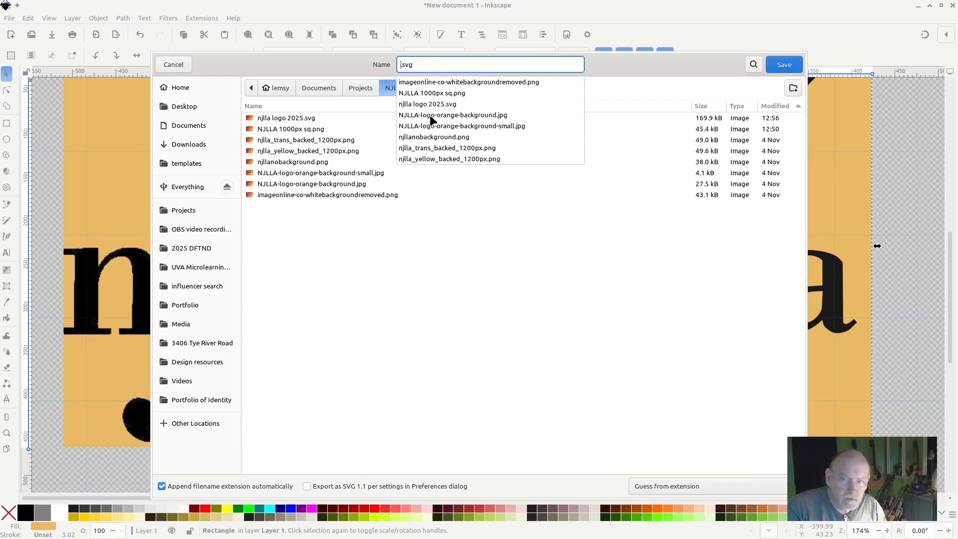
{"action": "type", "text": "njlla"}
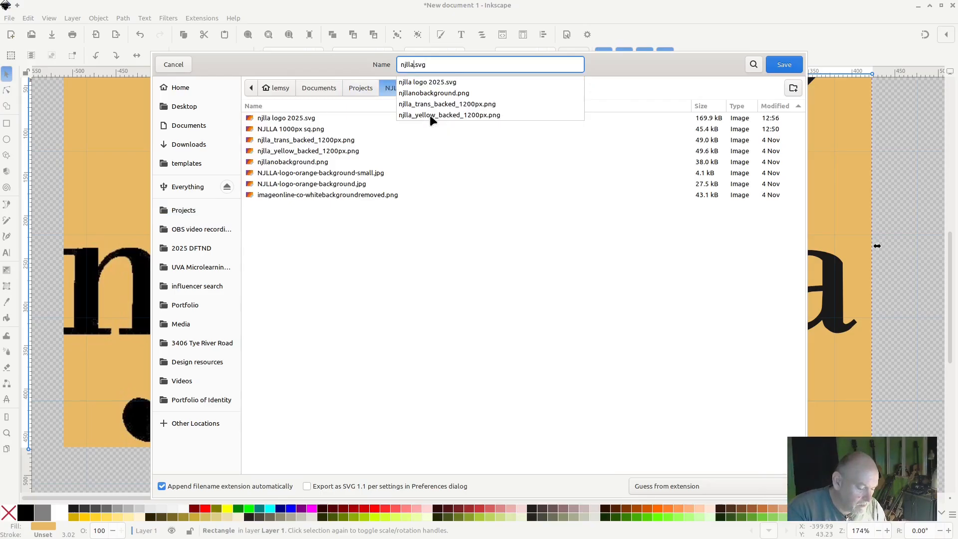
{"action": "type", "text": " yellow"}
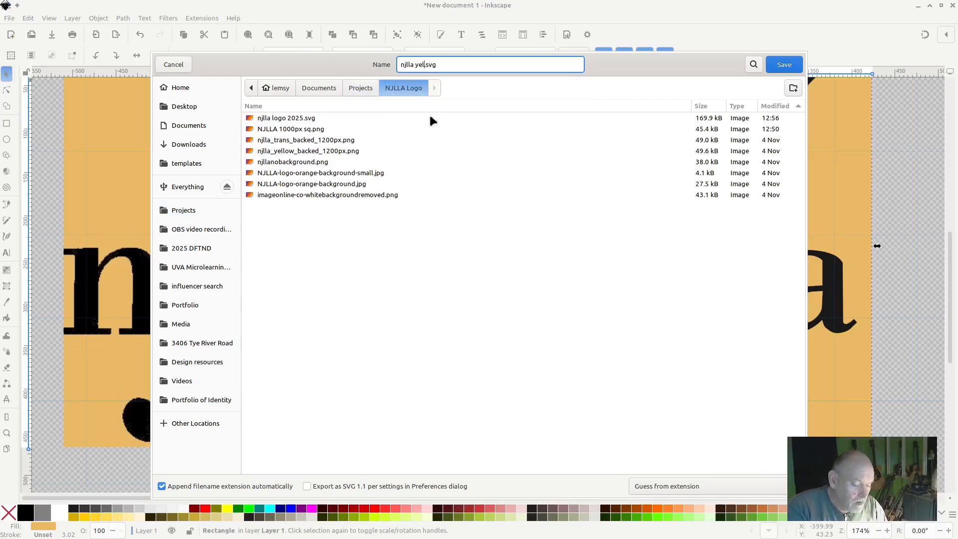
{"action": "type", "text": " back logo"}
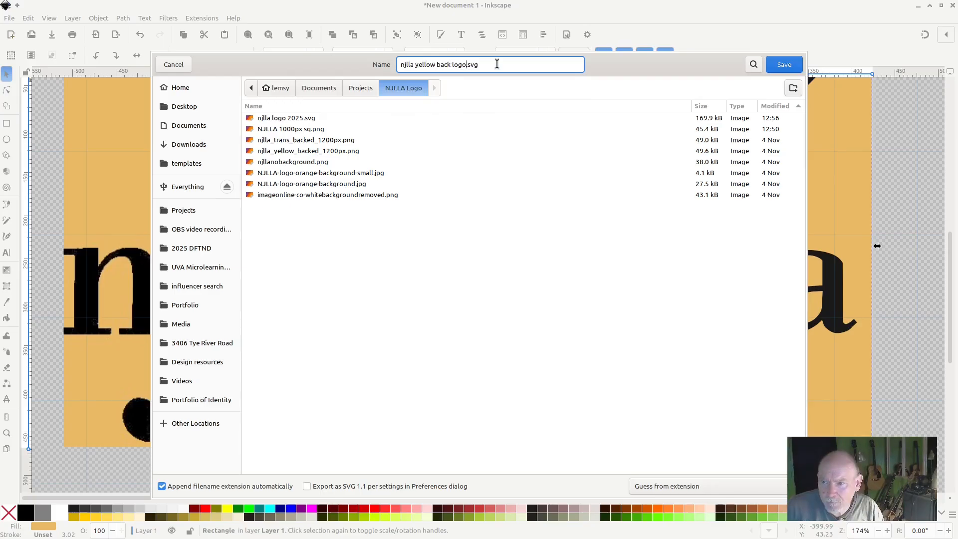
{"action": "left_click", "coordinate": [796, 65]}
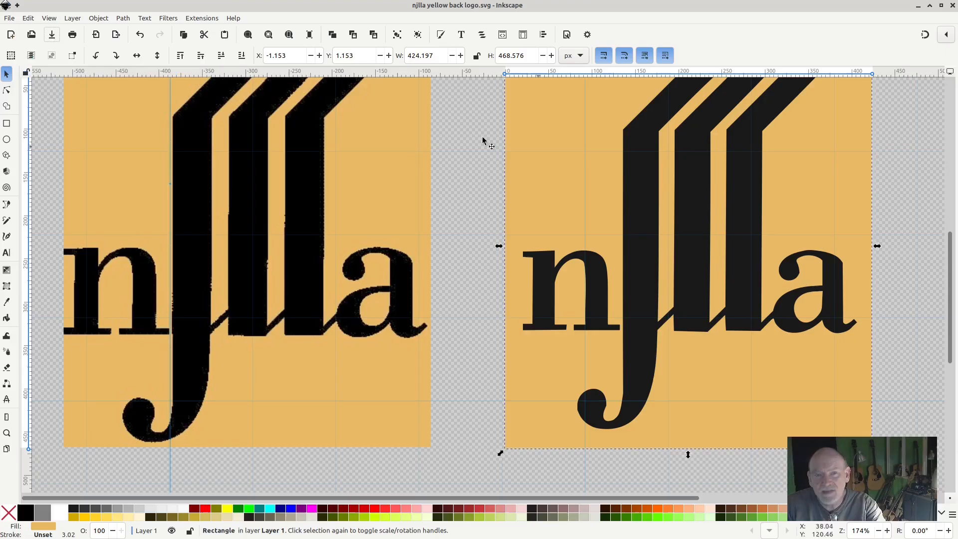
Step: Open the PNG export settings, preview the document and page areas, and choose the selected background rectangle as the export area
{"action": "left_click", "coordinate": [116, 35]}
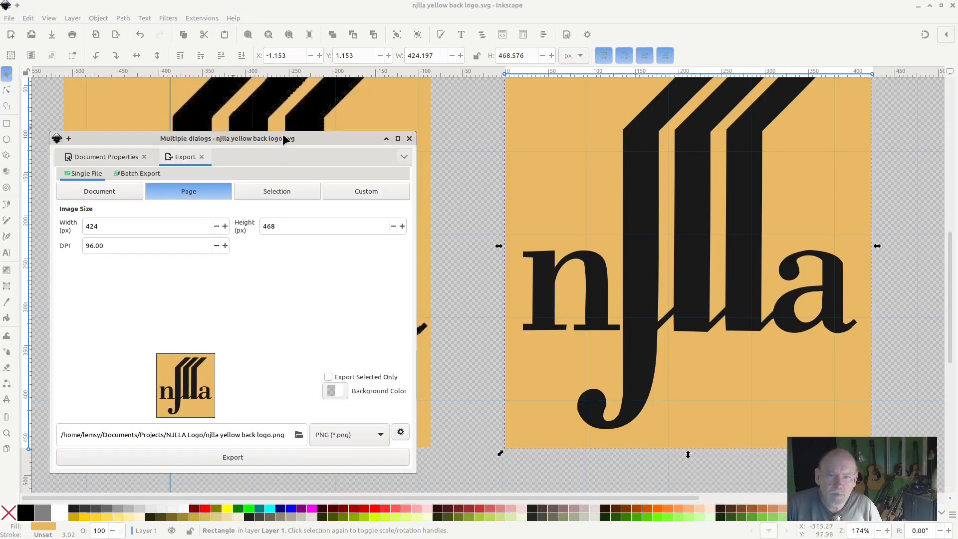
{"action": "left_click_drag", "start_coordinate": [279, 139], "coordinate": [577, 112]}
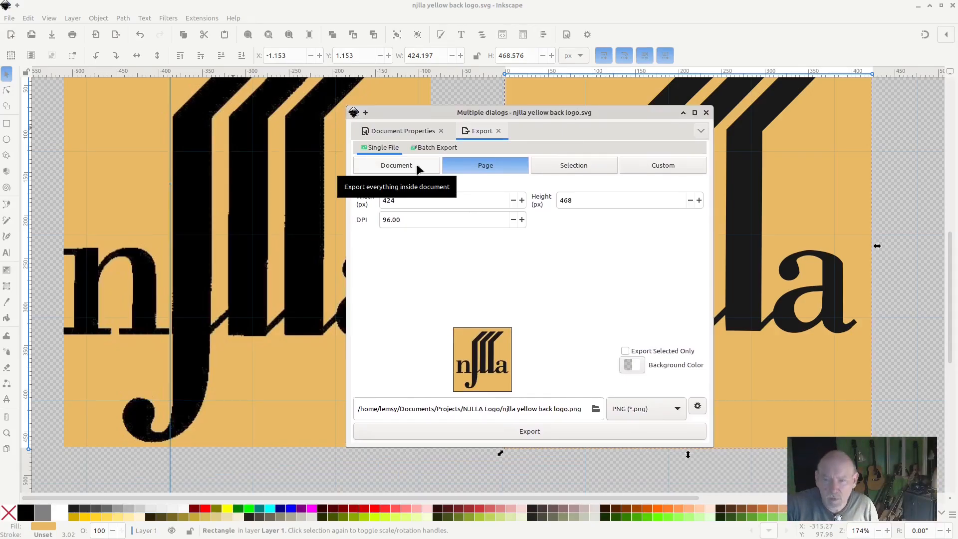
{"action": "left_click", "coordinate": [417, 169]}
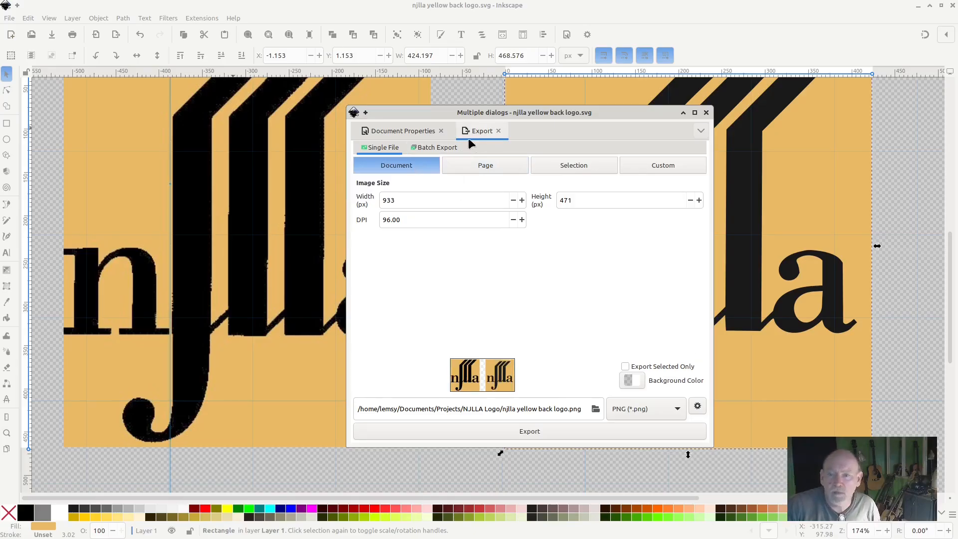
{"action": "left_click", "coordinate": [477, 167]}
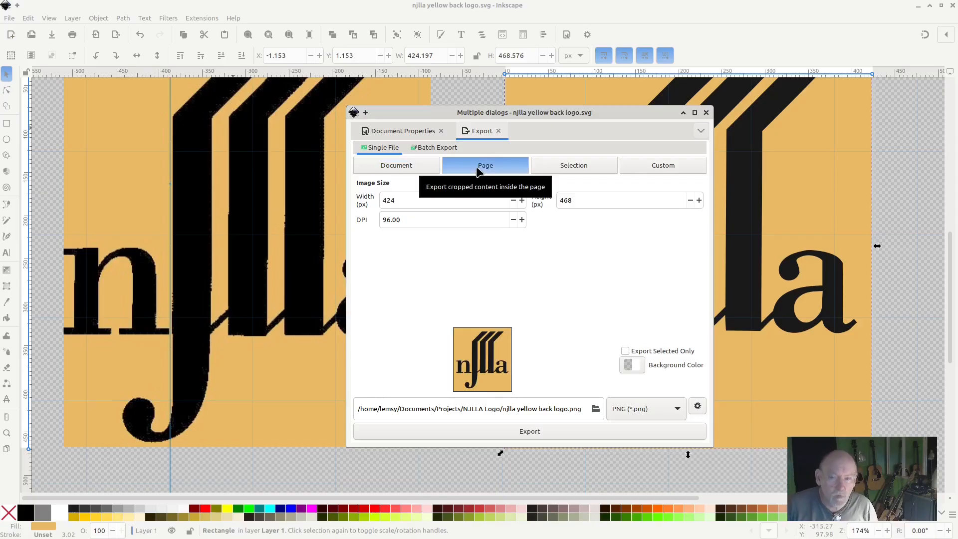
{"action": "left_click", "coordinate": [600, 170]}
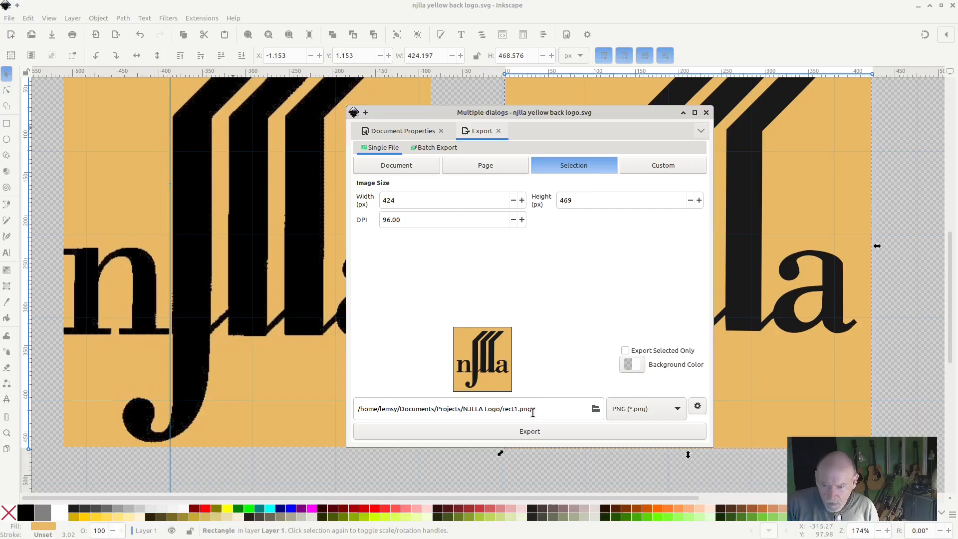
Step: Name the export file "njlla yellowback.png" in the NJLLA Logo folder
{"action": "left_click", "coordinate": [517, 408]}
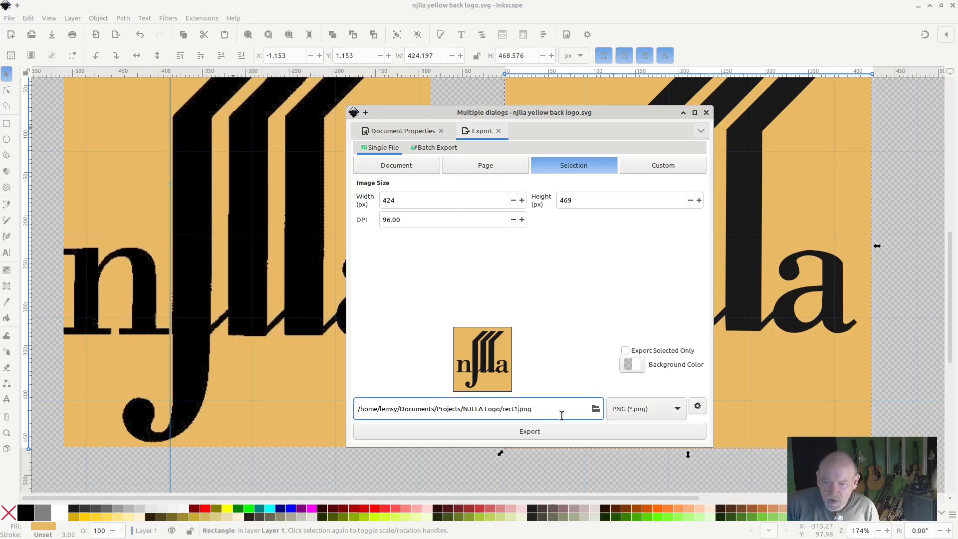
{"action": "key", "text": "BackSpace"}
{"action": "key", "text": "BackSpace"}
{"action": "key", "text": "BackSpace"}
{"action": "key", "text": "BackSpace"}
{"action": "key", "text": "BackSpace"}
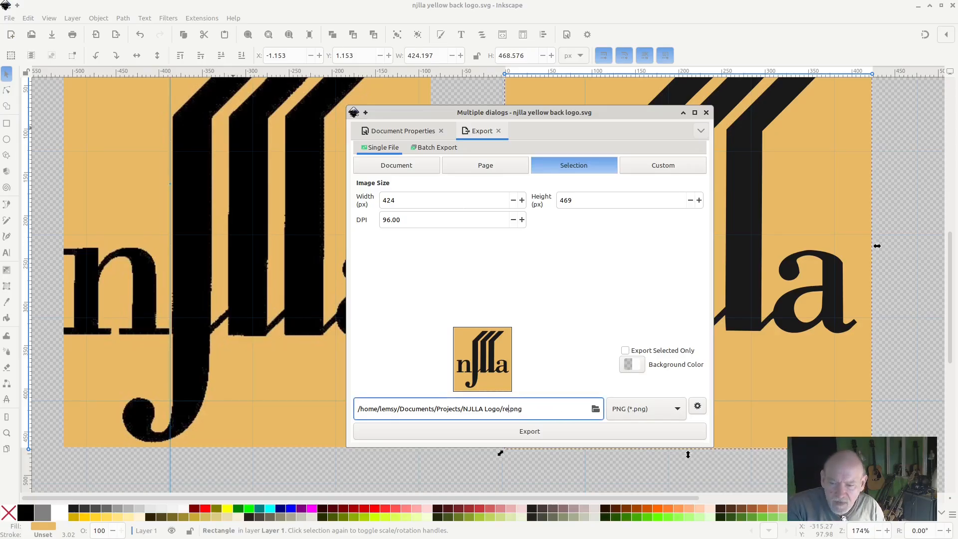
{"action": "key", "text": "BackSpace"}
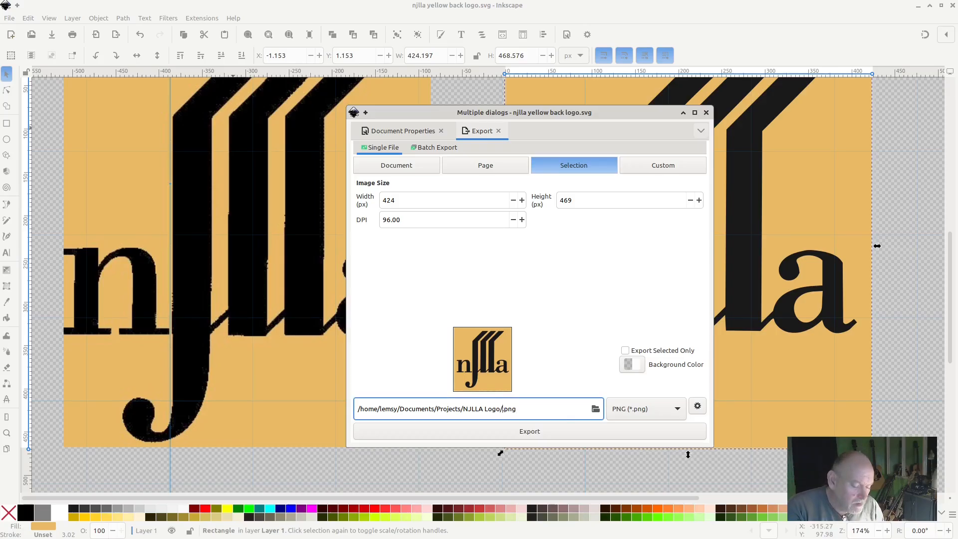
{"action": "type", "text": "njlla"}
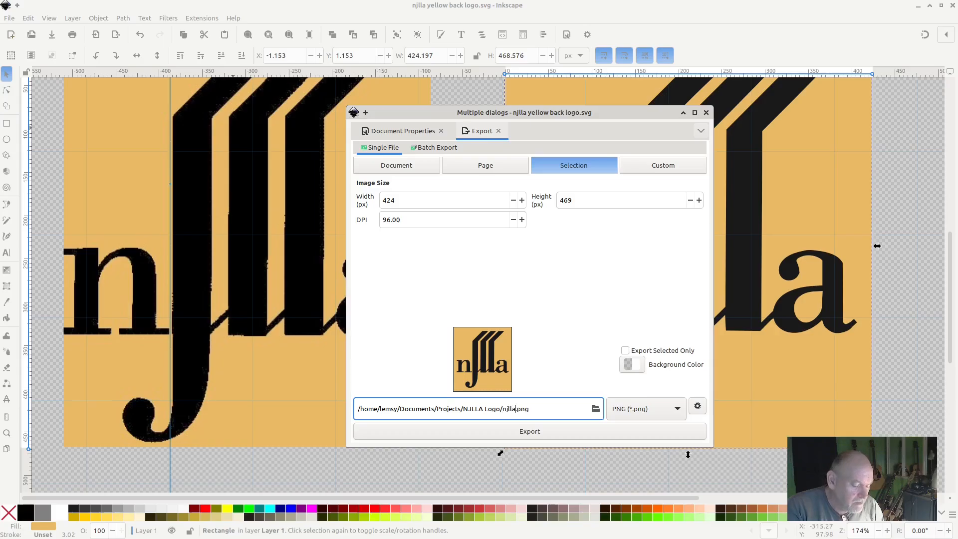
{"action": "type", "text": " yellow"}
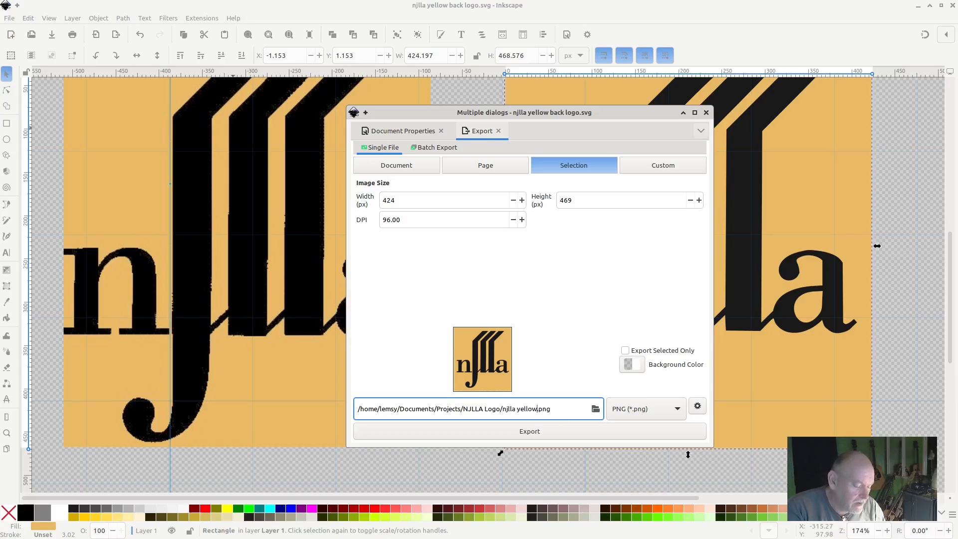
{"action": "type", "text": "back"}
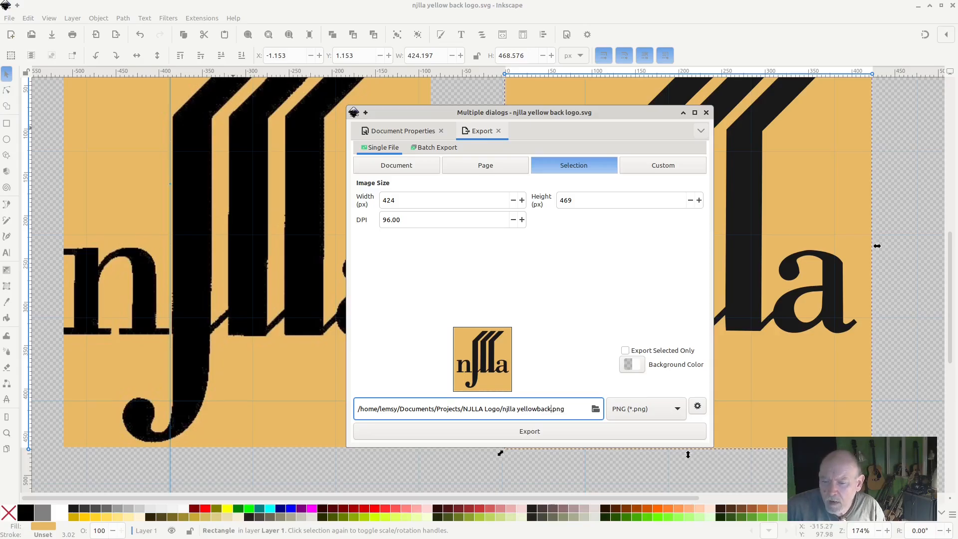
Step: Keep PNG as the file format, export the selection, and close the export dialog
{"action": "left_click", "coordinate": [630, 412]}
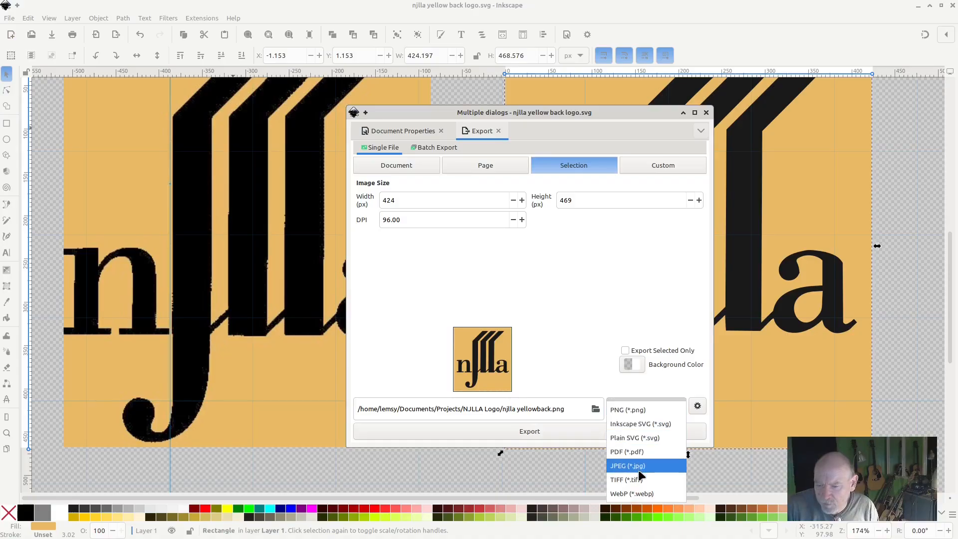
{"action": "left_click", "coordinate": [636, 411]}
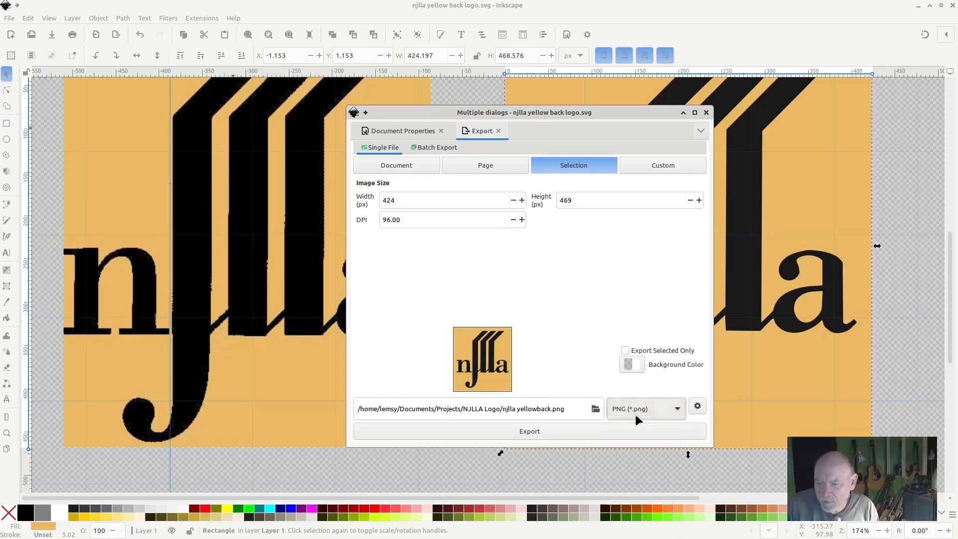
{"action": "left_click", "coordinate": [586, 430]}
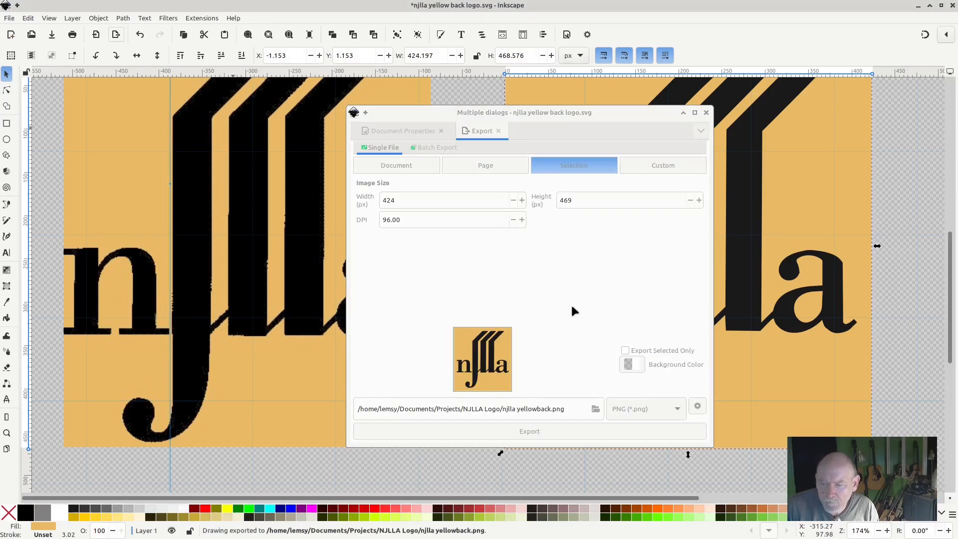
{"action": "left_click", "coordinate": [706, 114]}
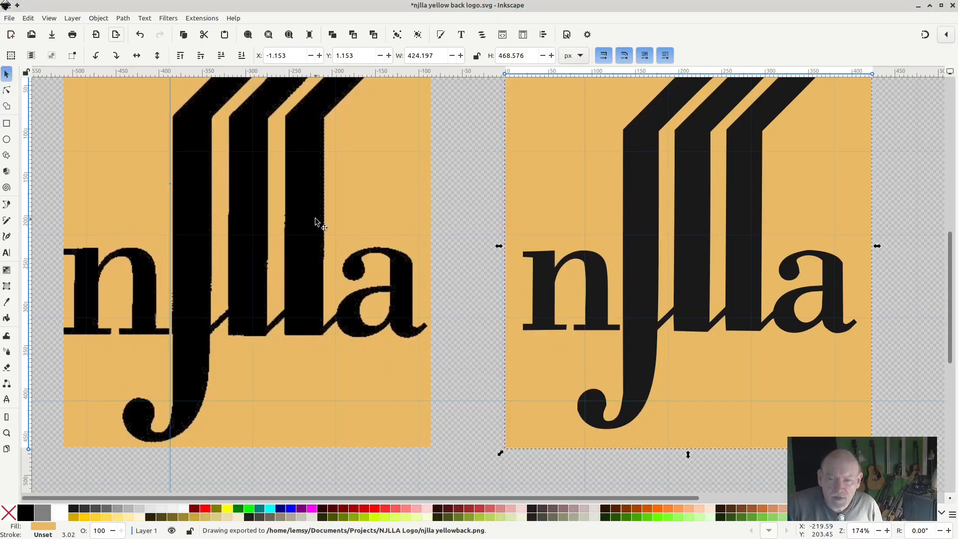
Step: Compare the letter edges of the original bitmap logo with those of the vector version up close, including the slanted tops and the descender
{"action": "scroll", "coordinate": [369, 303], "scroll_direction": "up", "scroll_amount": 6}
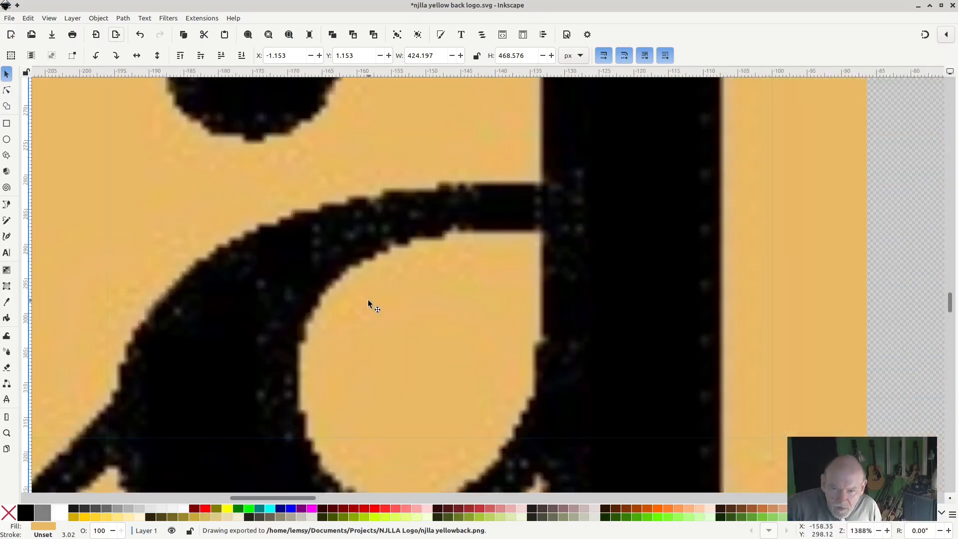
{"action": "scroll", "coordinate": [370, 304], "scroll_direction": "down", "scroll_amount": 3}
{"action": "scroll", "coordinate": [365, 298], "scroll_direction": "down", "scroll_amount": 4}
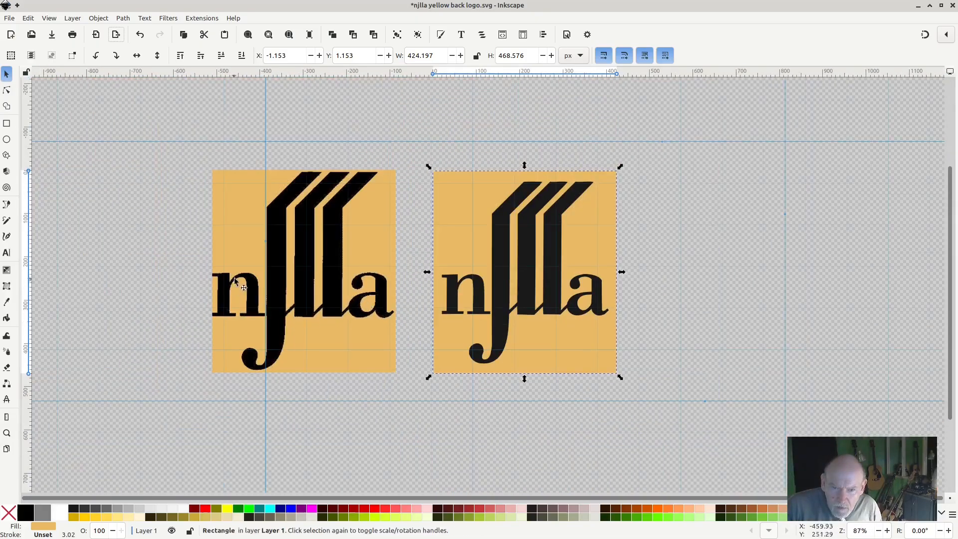
{"action": "scroll", "coordinate": [241, 278], "scroll_direction": "up", "scroll_amount": 4}
{"action": "scroll", "coordinate": [241, 277], "scroll_direction": "up", "scroll_amount": 1}
{"action": "scroll", "coordinate": [241, 278], "scroll_direction": "down", "scroll_amount": 3}
{"action": "scroll", "coordinate": [242, 277], "scroll_direction": "up", "scroll_amount": 1}
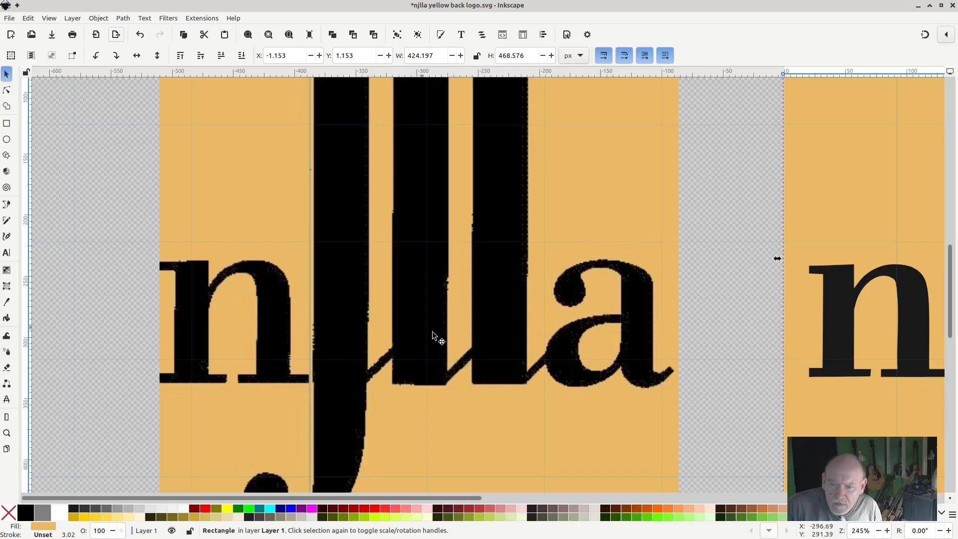
{"action": "scroll", "coordinate": [421, 340], "scroll_direction": "up", "scroll_amount": 1}
{"action": "scroll", "coordinate": [417, 341], "scroll_direction": "down", "scroll_amount": 4}
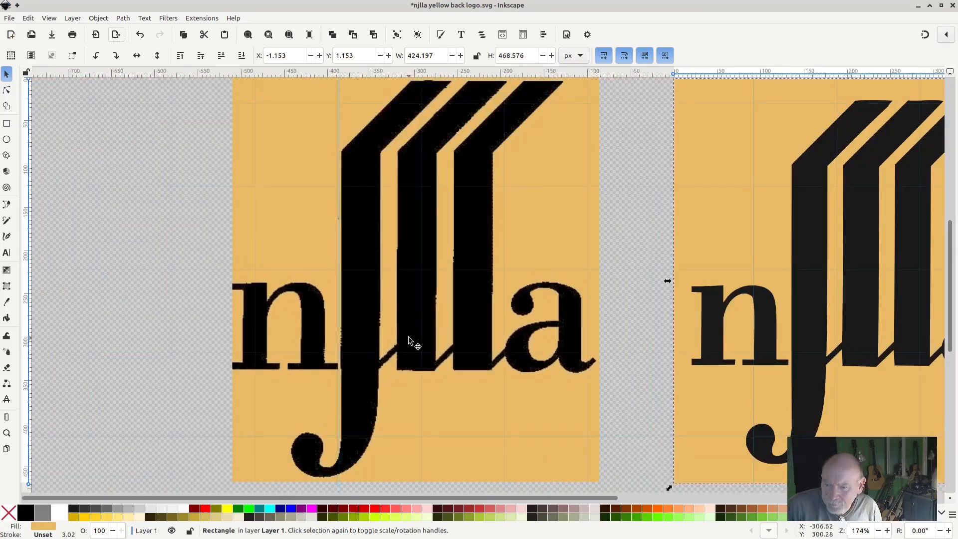
{"action": "scroll", "coordinate": [619, 311], "scroll_direction": "up", "scroll_amount": 4}
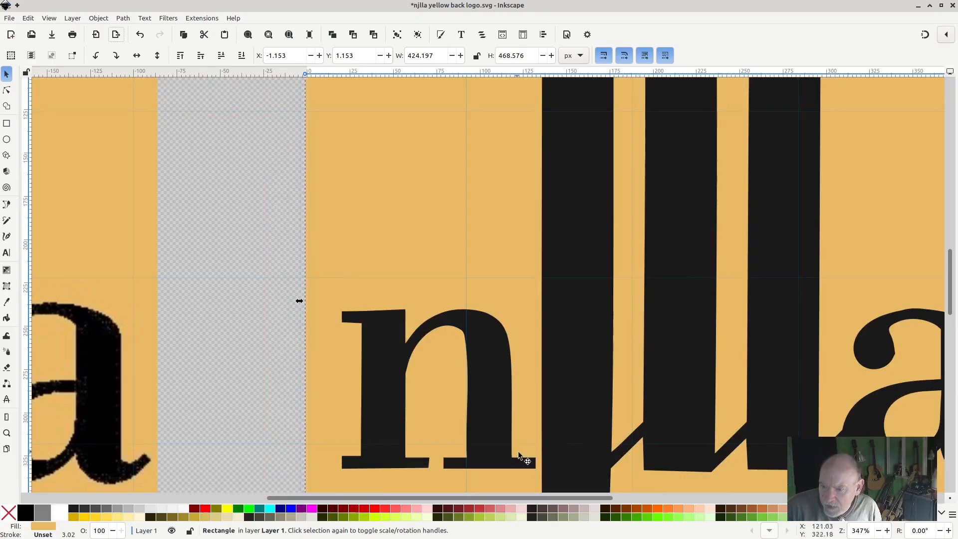
{"action": "left_click_drag", "start_coordinate": [526, 499], "coordinate": [629, 499]}
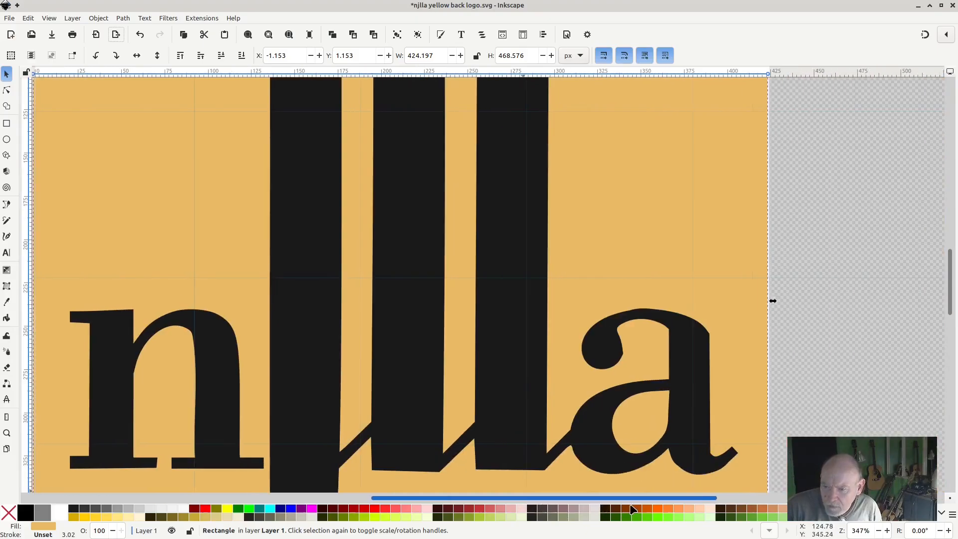
{"action": "scroll", "coordinate": [599, 414], "scroll_direction": "down", "scroll_amount": 3}
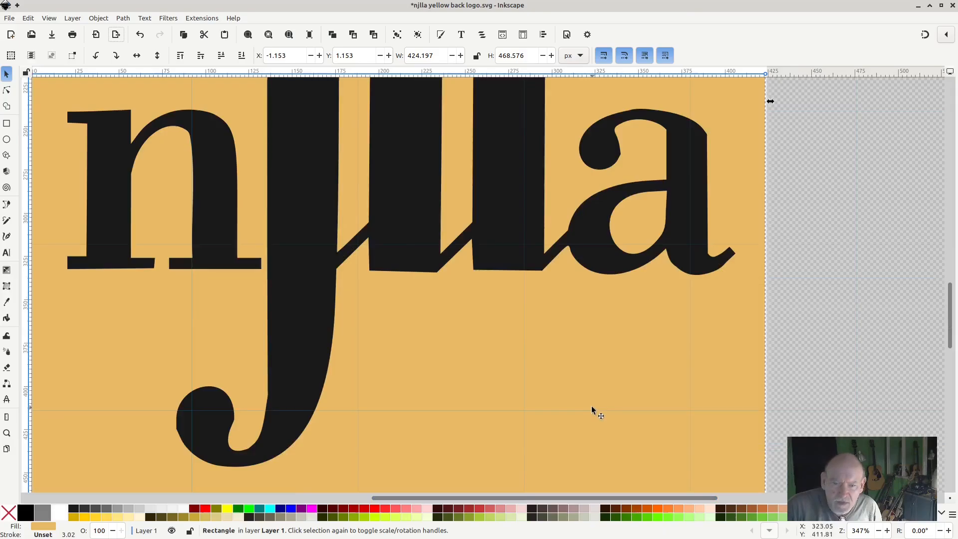
{"action": "scroll", "coordinate": [593, 409], "scroll_direction": "up", "scroll_amount": 2}
{"action": "scroll", "coordinate": [592, 409], "scroll_direction": "up", "scroll_amount": 5}
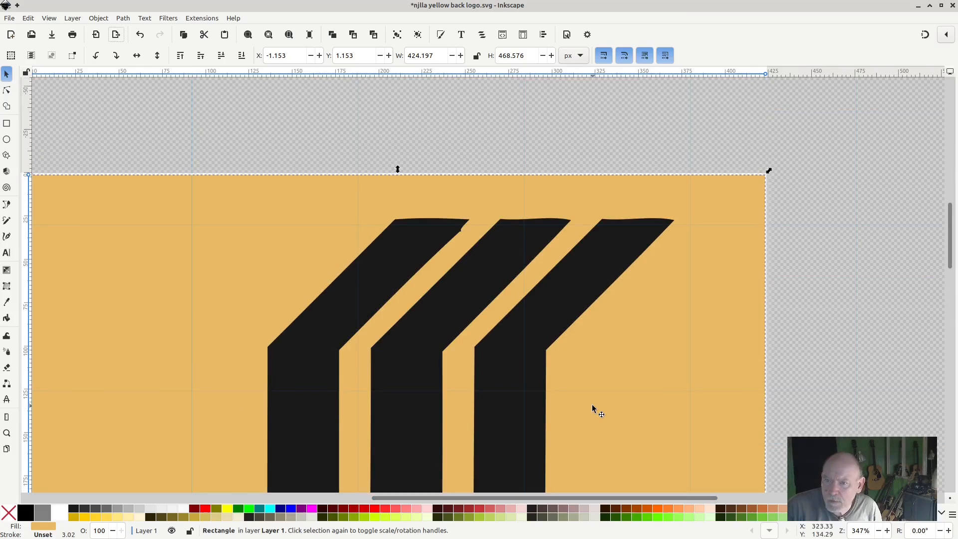
{"action": "scroll", "coordinate": [593, 409], "scroll_direction": "down", "scroll_amount": 6}
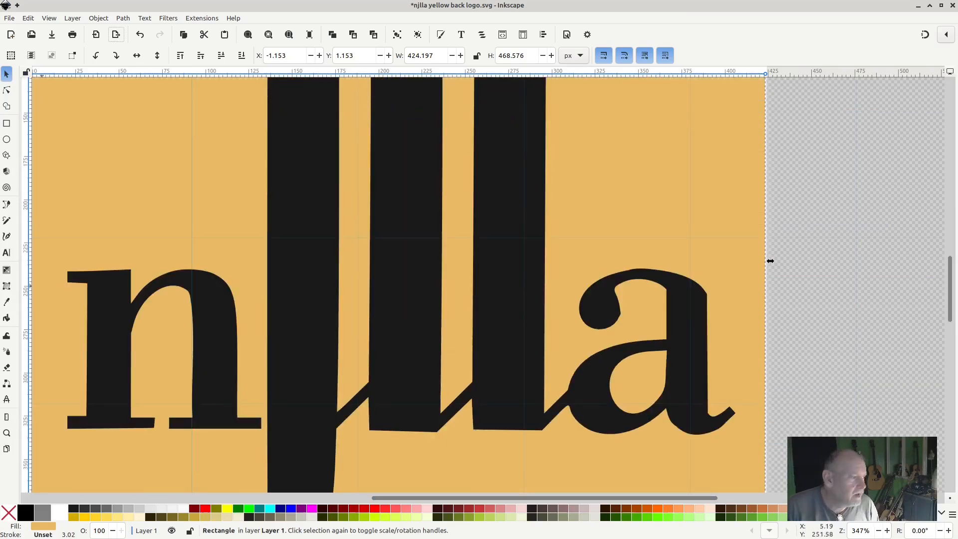